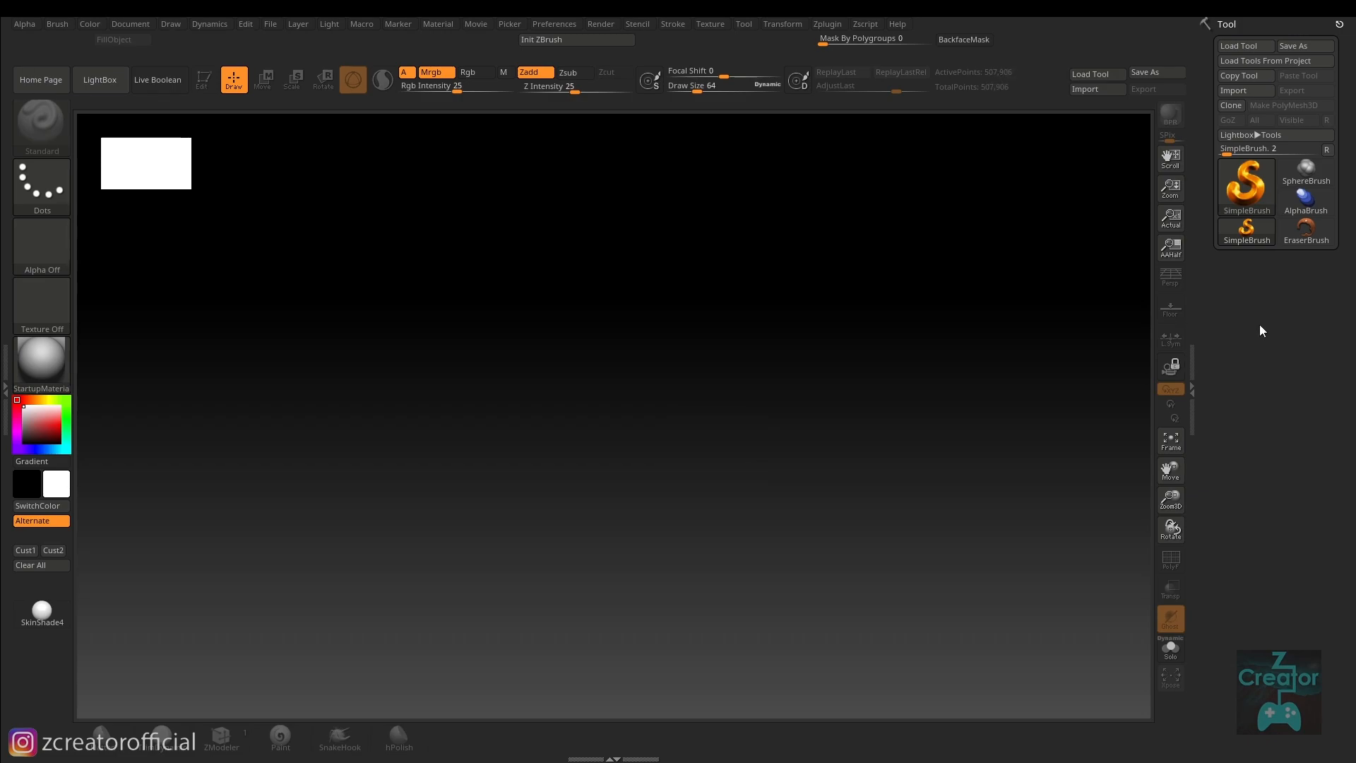
Draw a Cube3D on the canvas, put it in Edit mode and show its polyframe
left_click(1254, 184)
left_click(698, 246)
left_click_drag(622, 362, 622, 573)
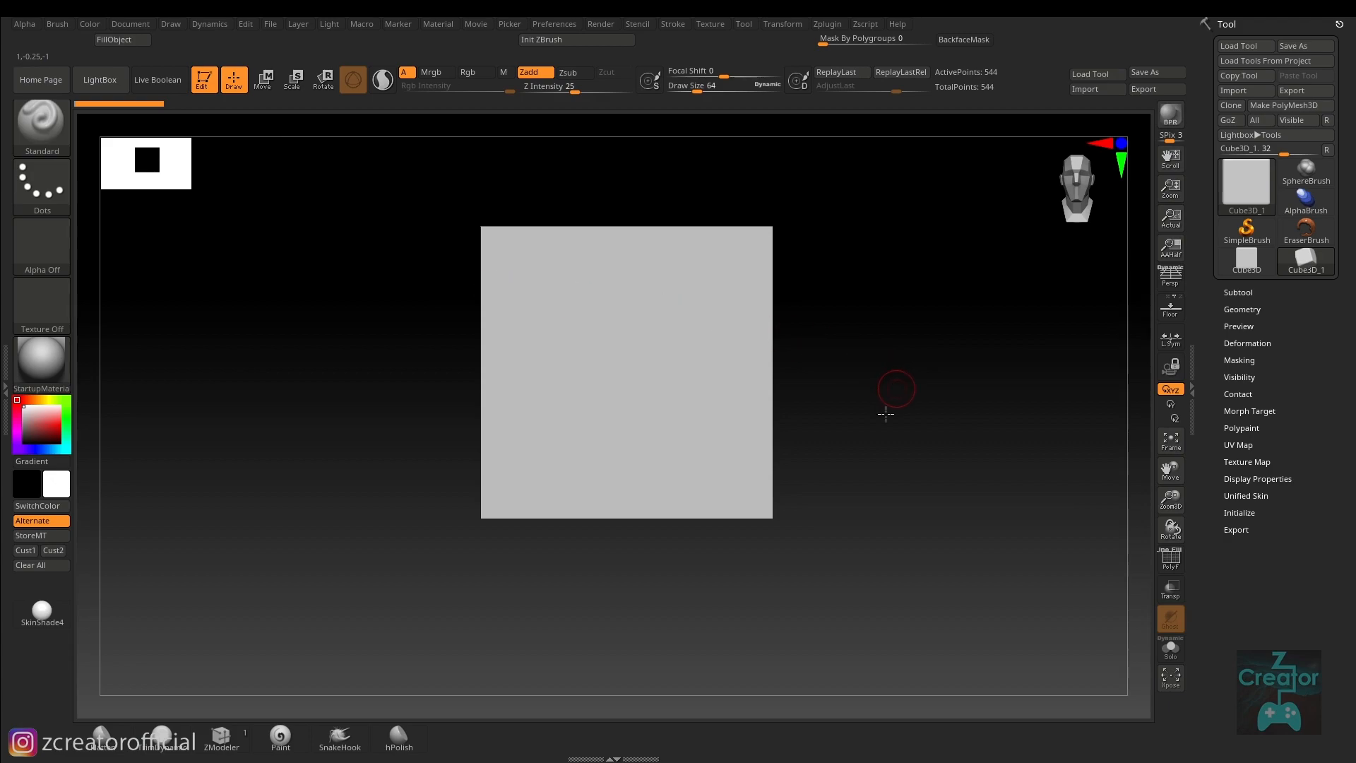
left_click_drag(897, 388, 870, 435)
key("shift+f")
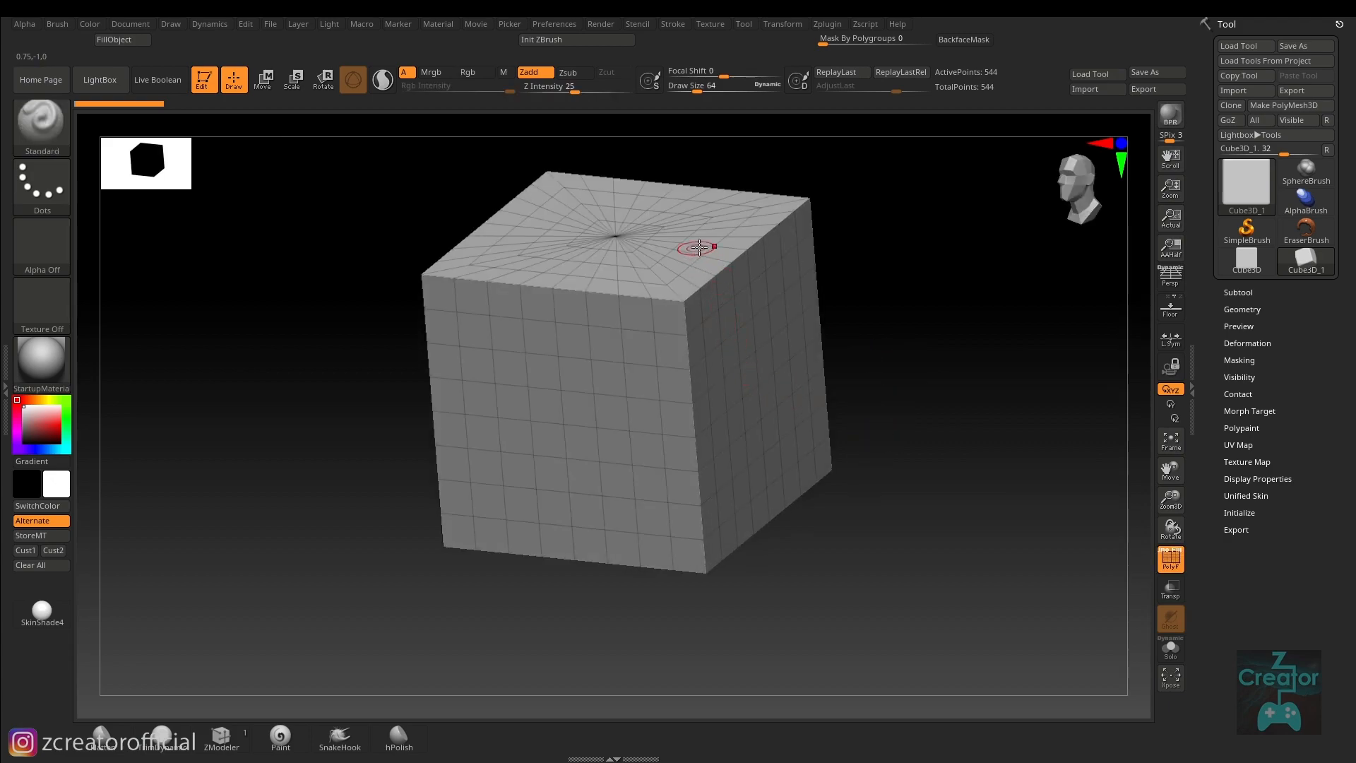
Convert the Cube3D primitive to a PolyMesh3D
left_click(697, 246)
left_click(1297, 106)
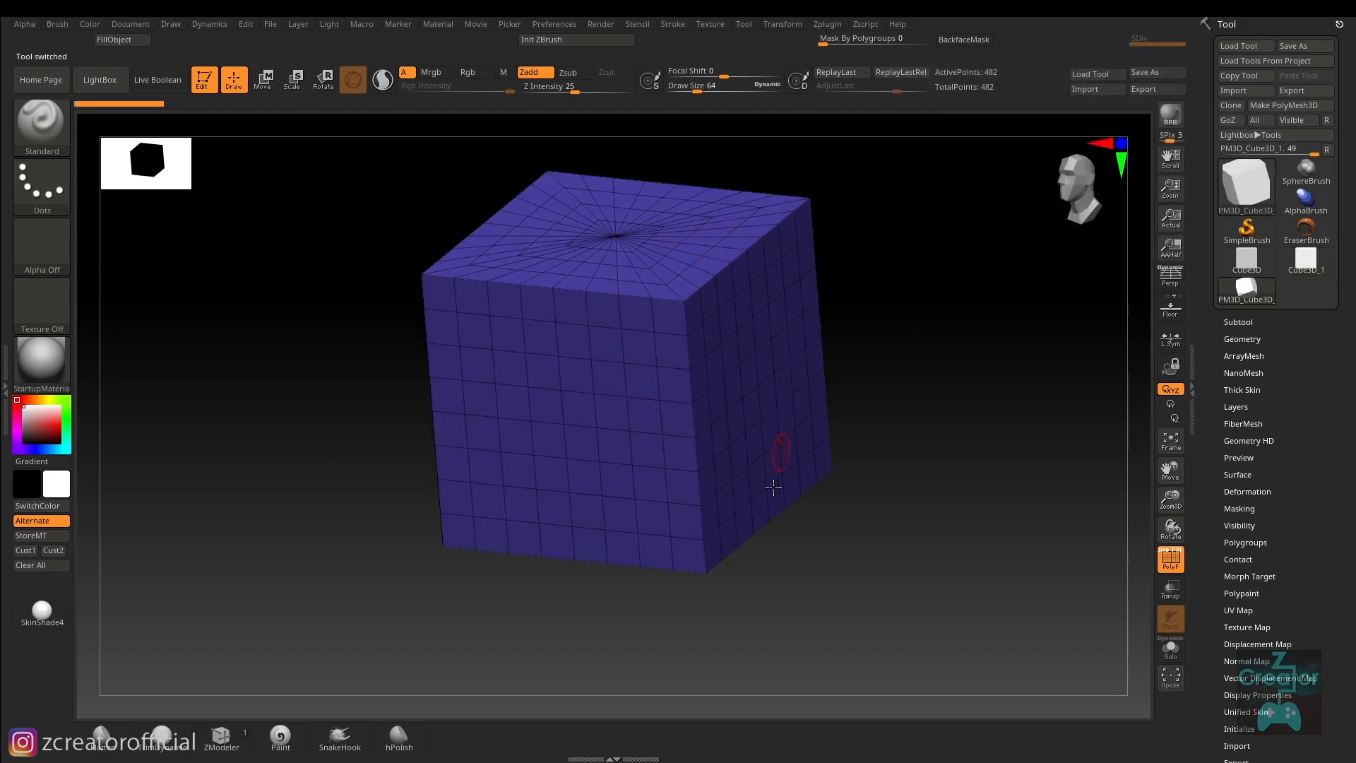
right_click_drag(971, 394, 878, 434, "alt")
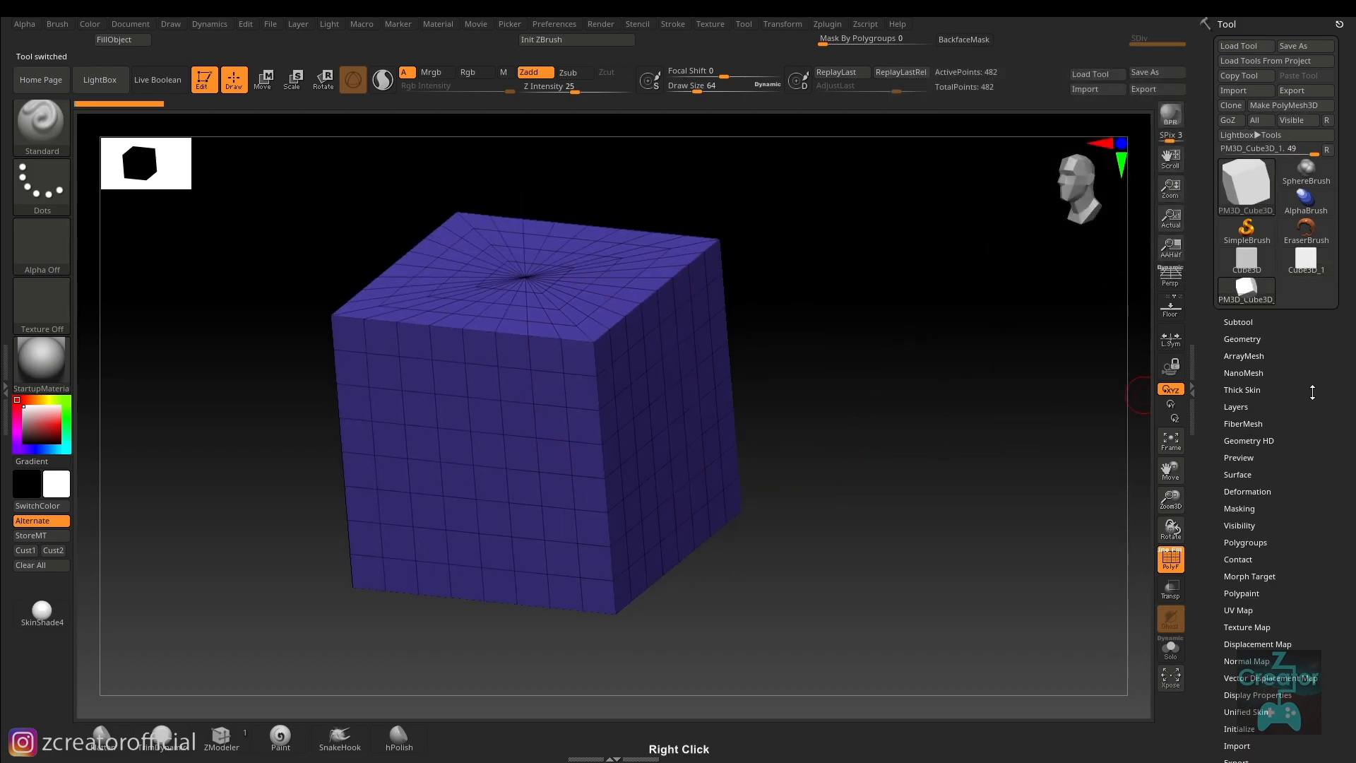
key("s")
left_click_drag(906, 439, 918, 437)
mouse_move(929, 496)
right_mouse_down("alt")
mouse_move(926, 481)
mouse_move(925, 493)
right_mouse_up("alt")
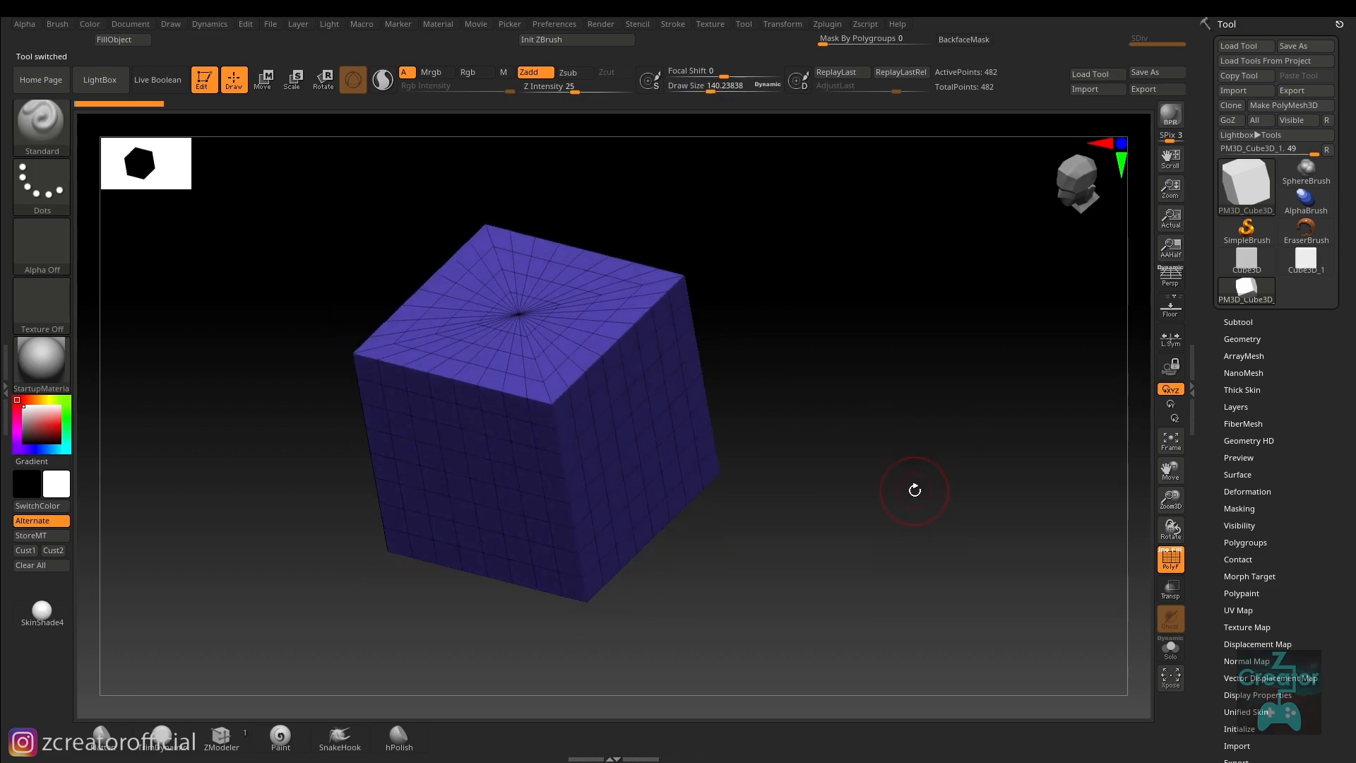
key("b")
key("b")
Turn off the Smt subdivision smoothing in the cube's geometry settings and set the draw size to about 402
left_click(1254, 340)
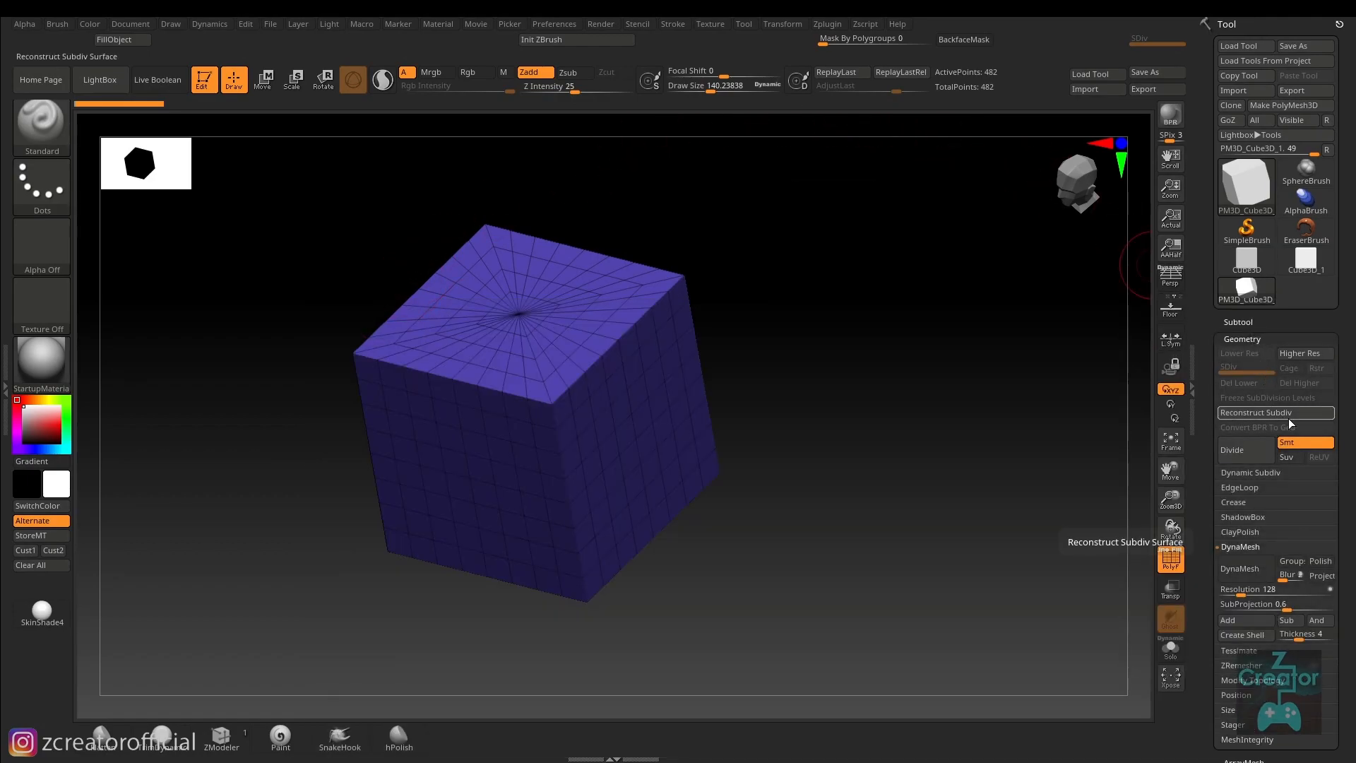
left_click(1306, 442)
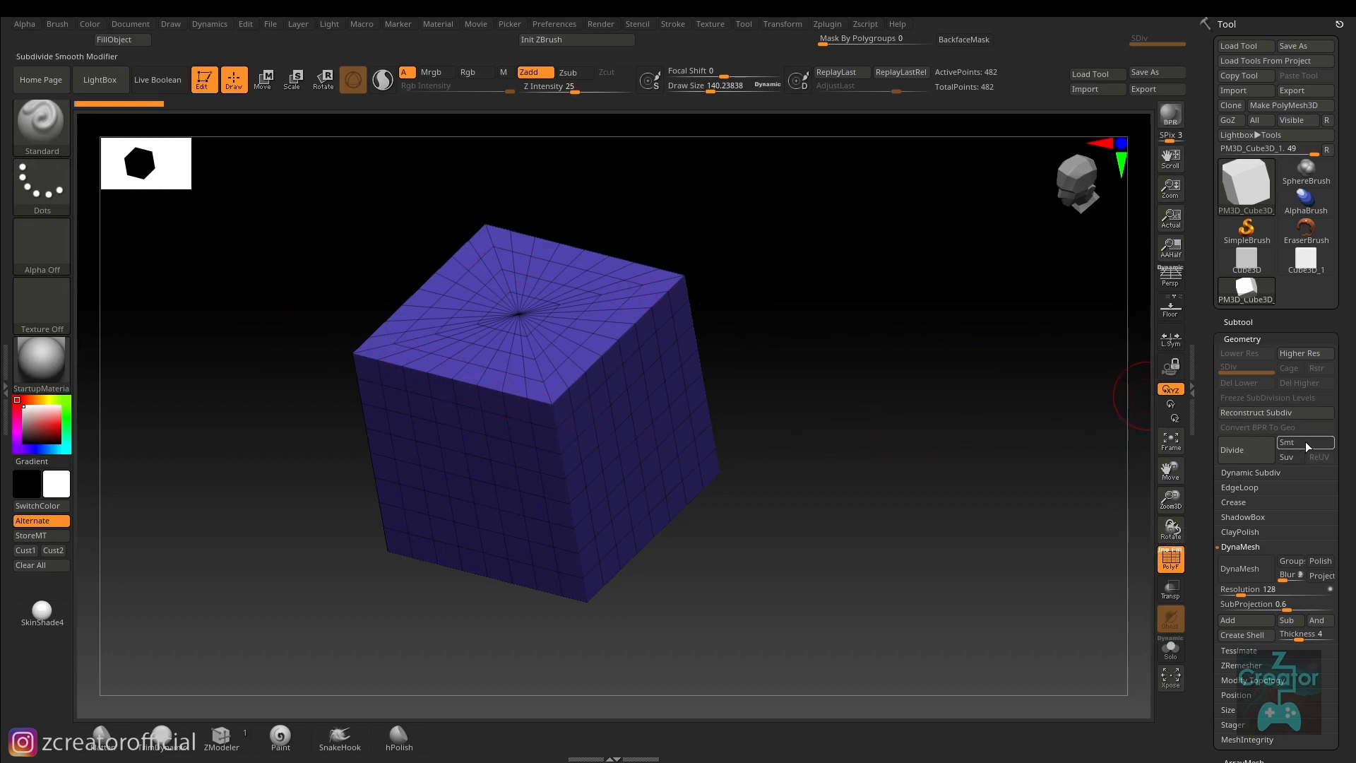
key("s")
left_click_drag(827, 436, 890, 436)
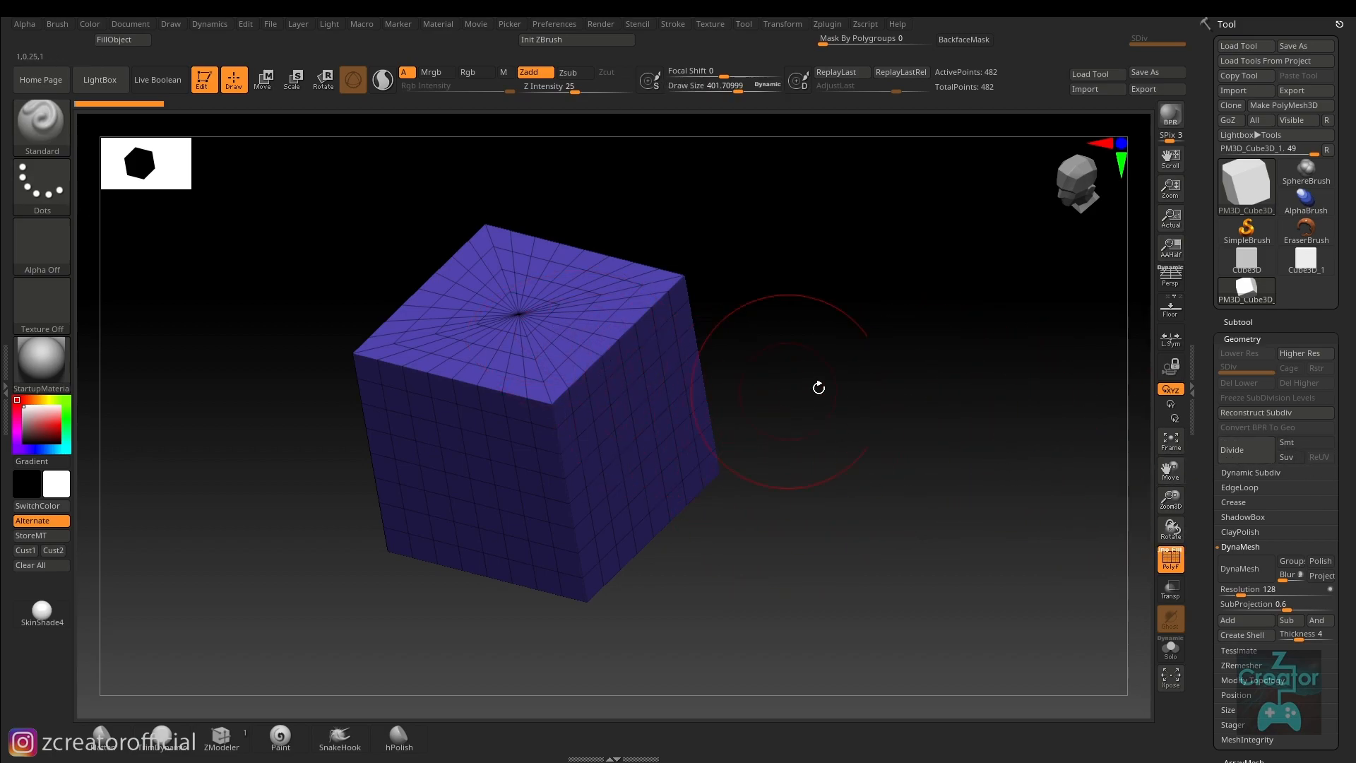
right_click_drag(972, 469, 937, 505)
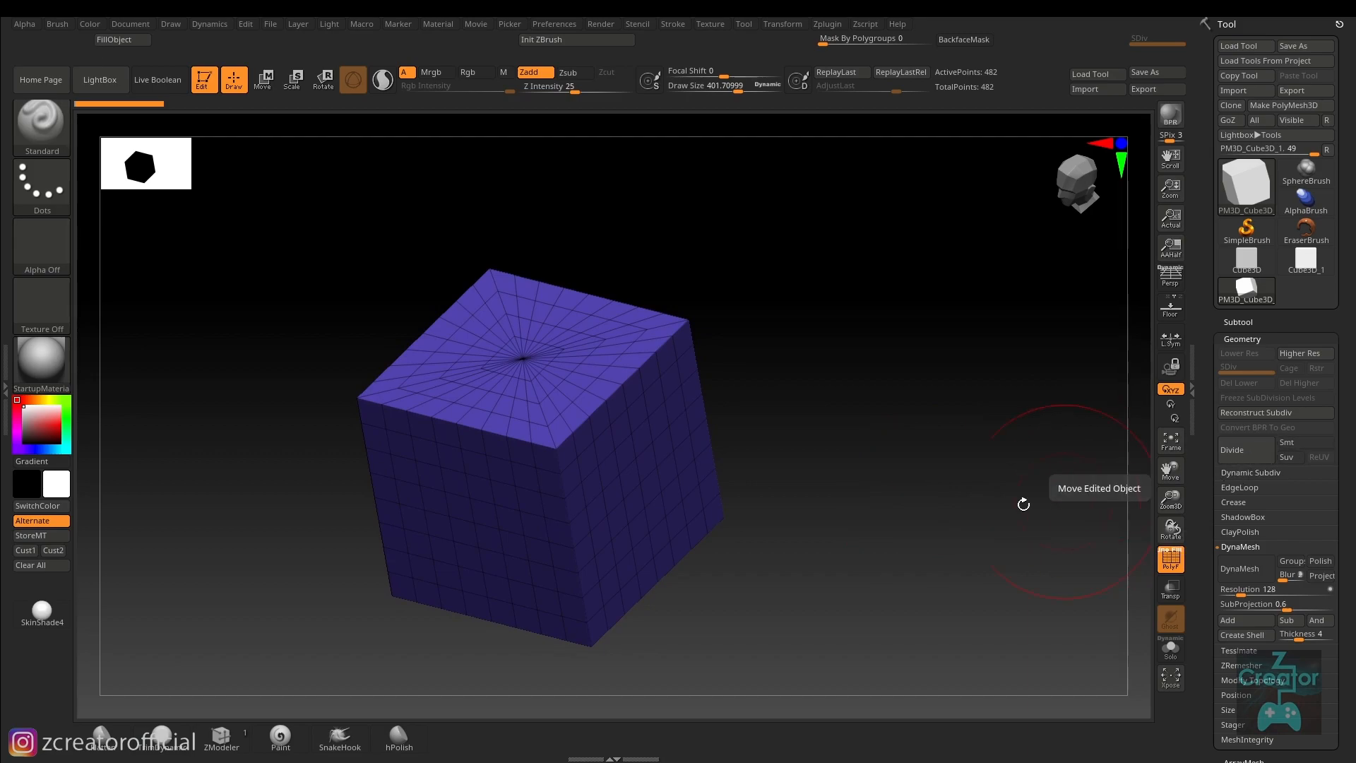
Divide the cube up to subdivision level 6 and hide its polyframe
key("ctrl")
key("ctrl+d")
key("ctrl+d")
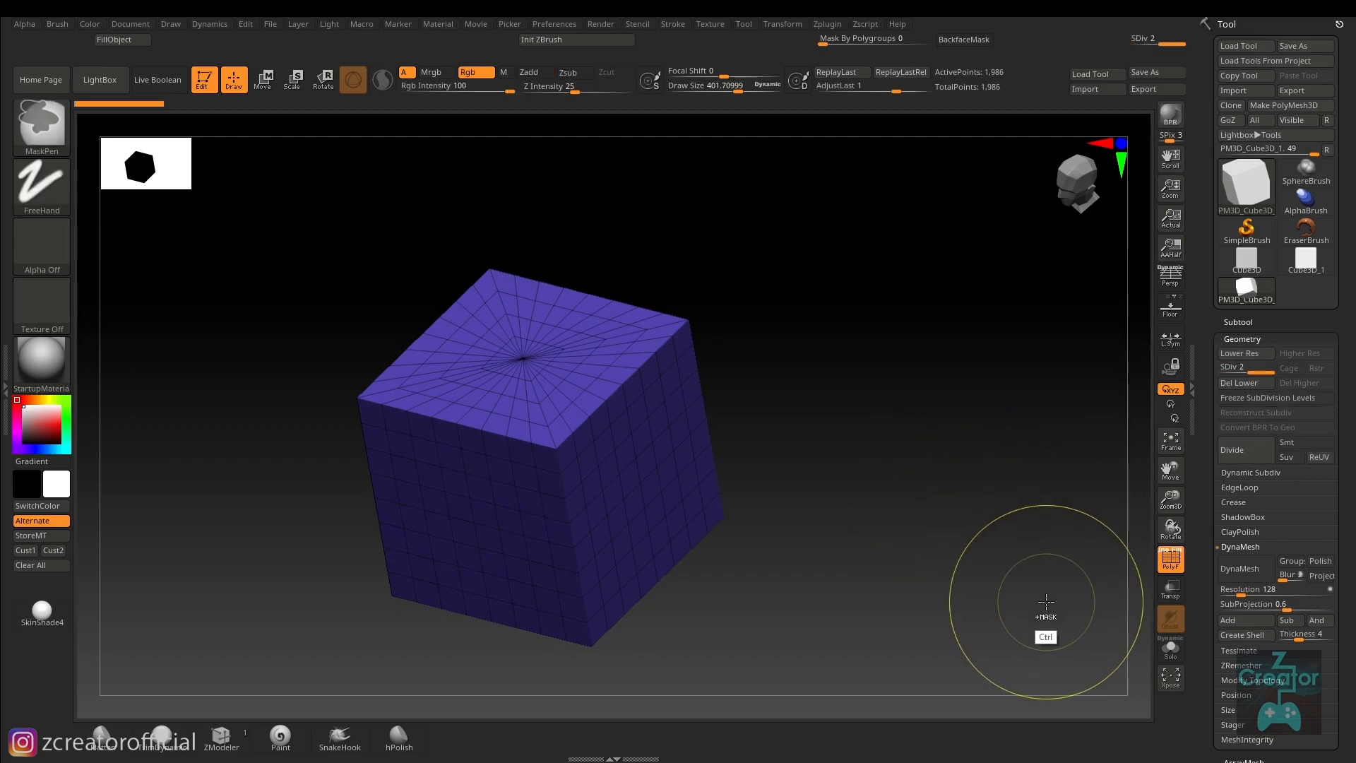
key("ctrl+d")
key("ctrl+d")
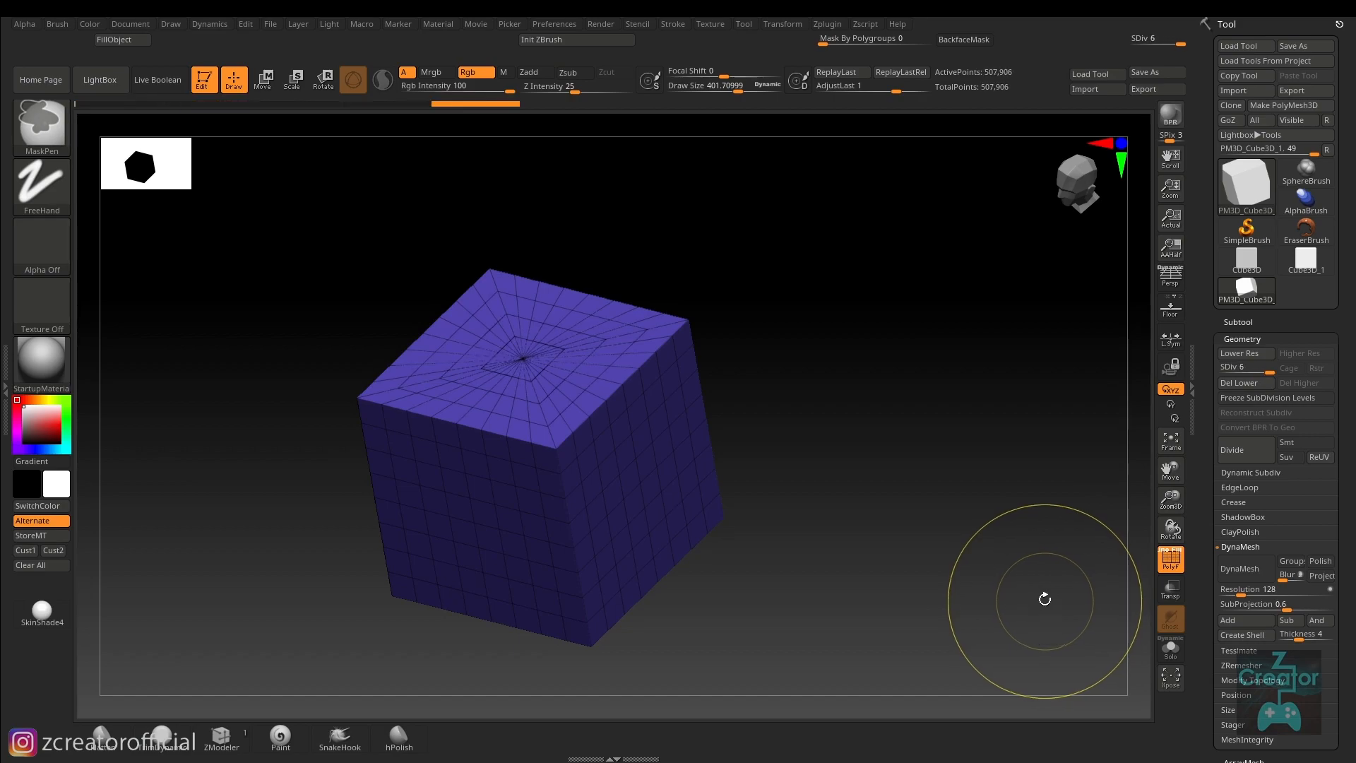
key("shift")
key("shift+f")
Round one upper edge of the cube with a BevelArc brush stroke at a draw size of about 206
right_click_drag(871, 476, 909, 359)
key("b")
key("b")
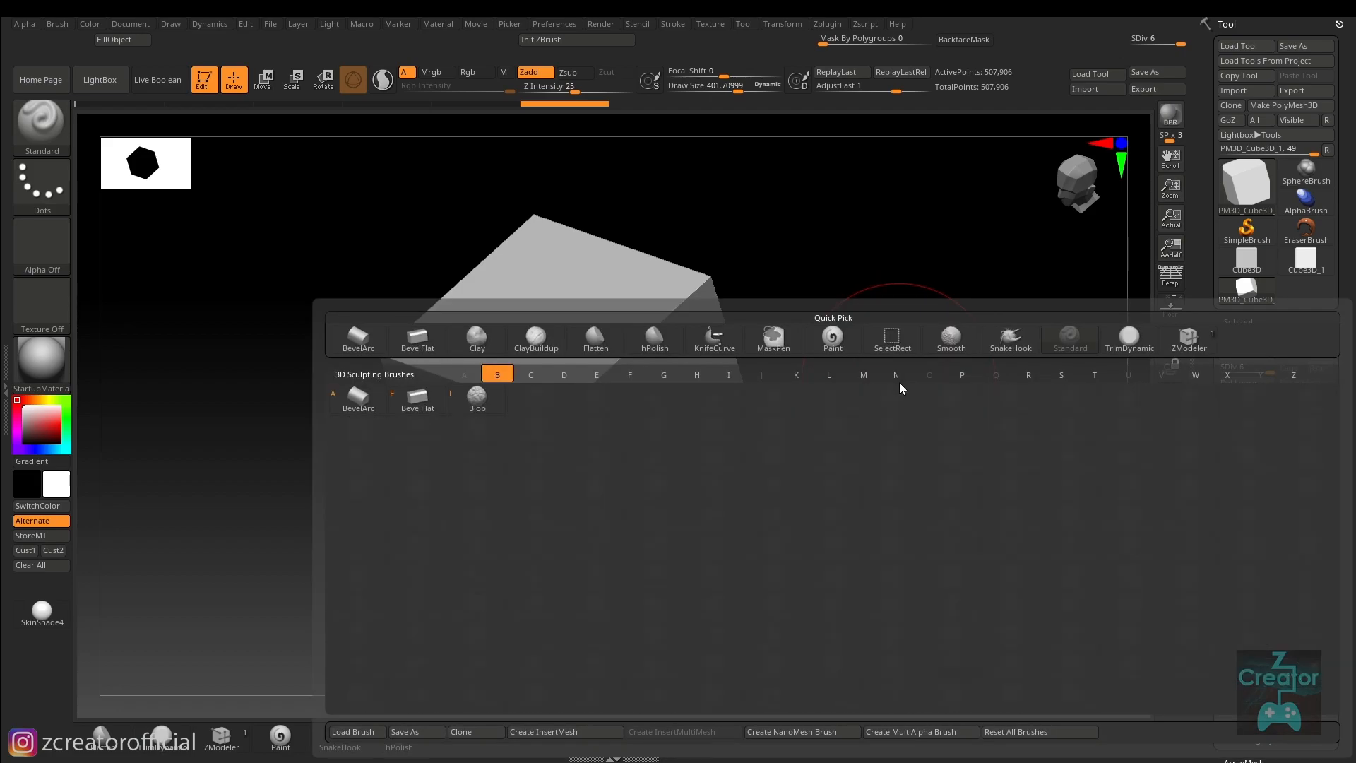
left_click(361, 402)
key("s")
left_click_drag(766, 306, 775, 317)
mouse_move(575, 351)
right_mouse_down()
mouse_move(511, 394)
mouse_move(521, 413)
right_mouse_up()
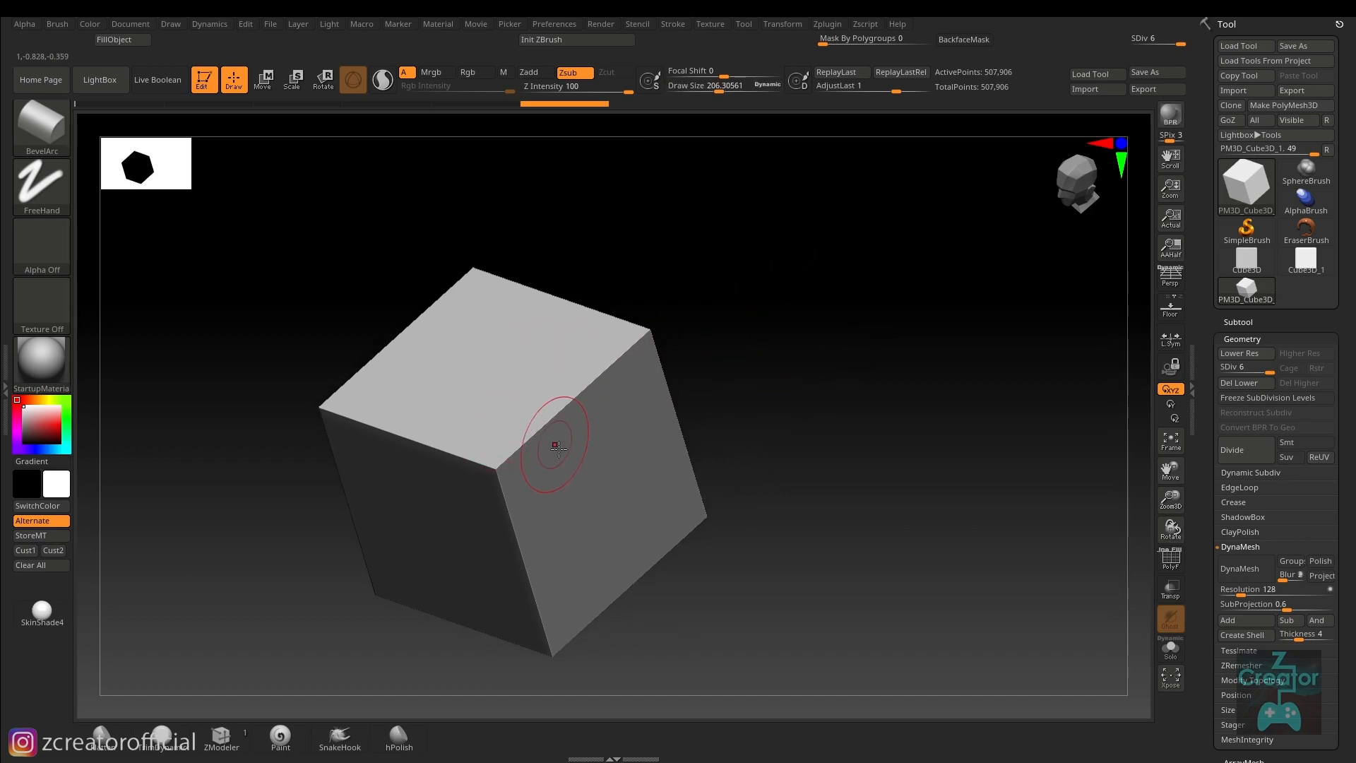
right_click_drag(509, 439, 512, 430)
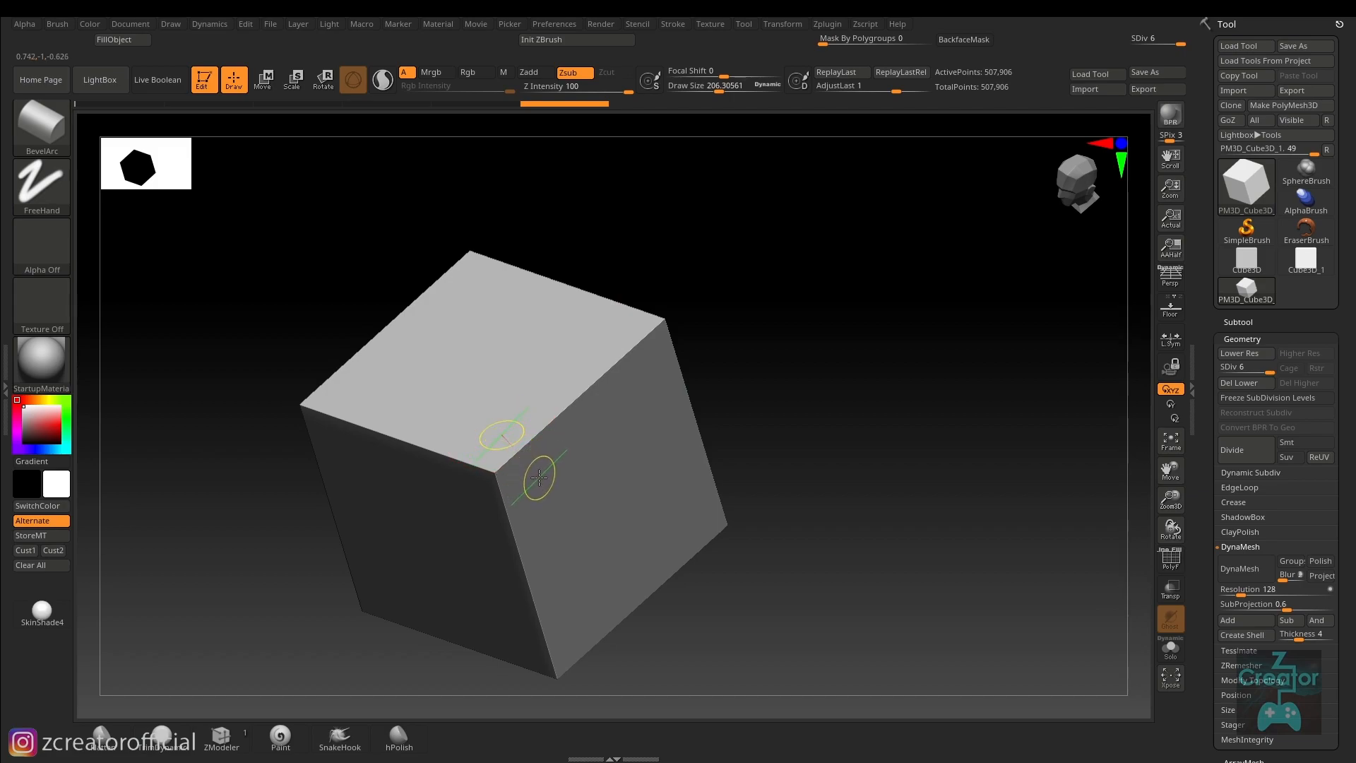
mouse_move(539, 478)
left_mouse_down()
mouse_move(520, 447)
mouse_move(518, 458)
mouse_move(528, 413)
mouse_move(606, 363)
mouse_move(614, 329)
mouse_move(659, 349)
left_mouse_up()
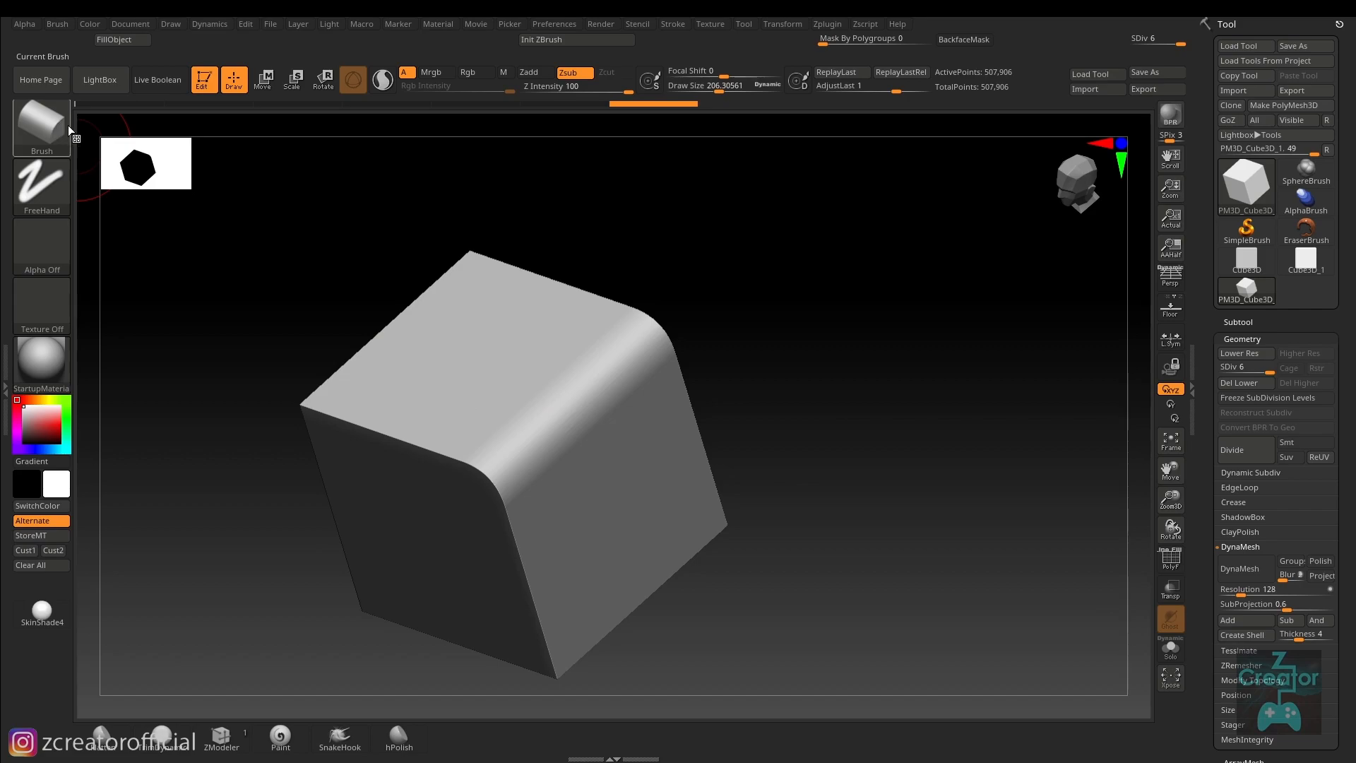
Check the beveled mesh with the polyframe shown and raise the BevelArc draw size to about 568
right_click_drag(725, 528, 591, 497)
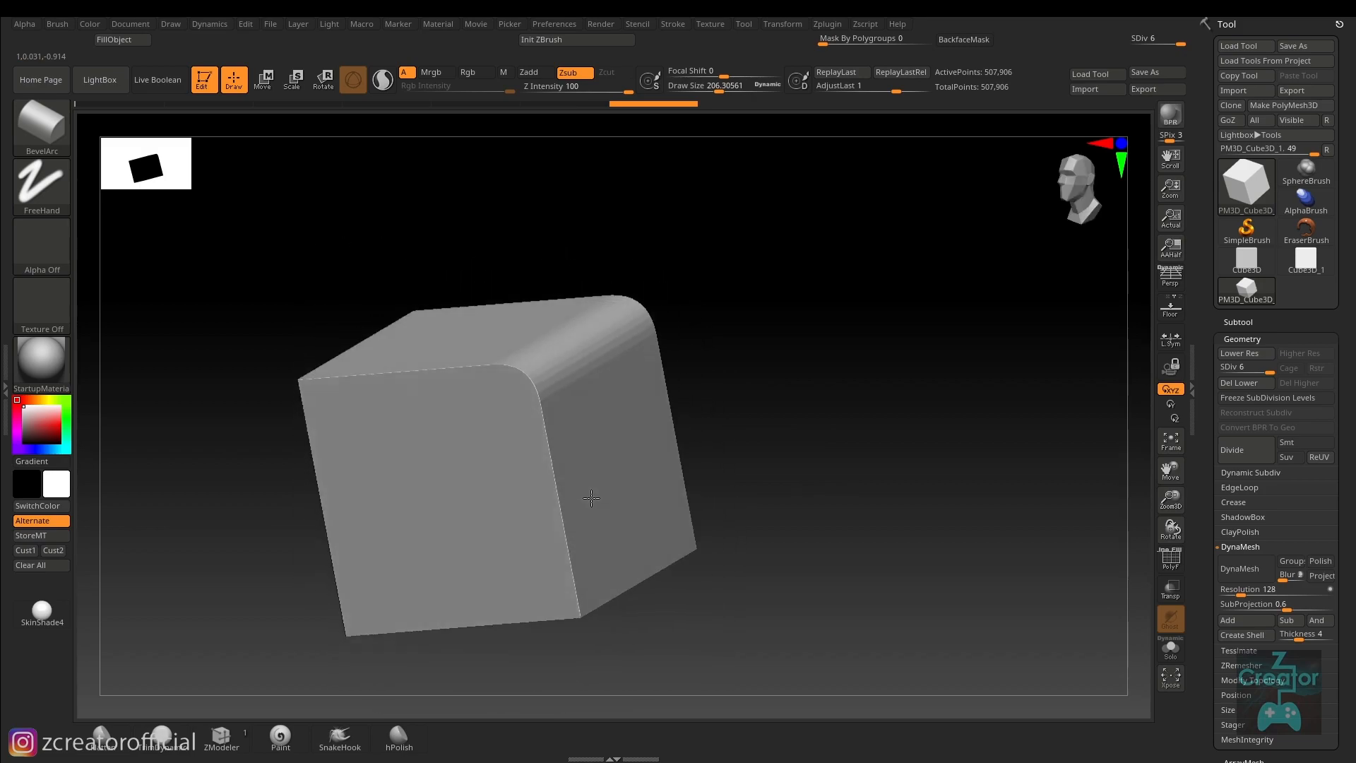
key("shift+f")
right_click_drag(622, 303, 567, 478)
key("shift+f")
key("s")
left_click_drag(813, 437, 845, 406)
key("s")
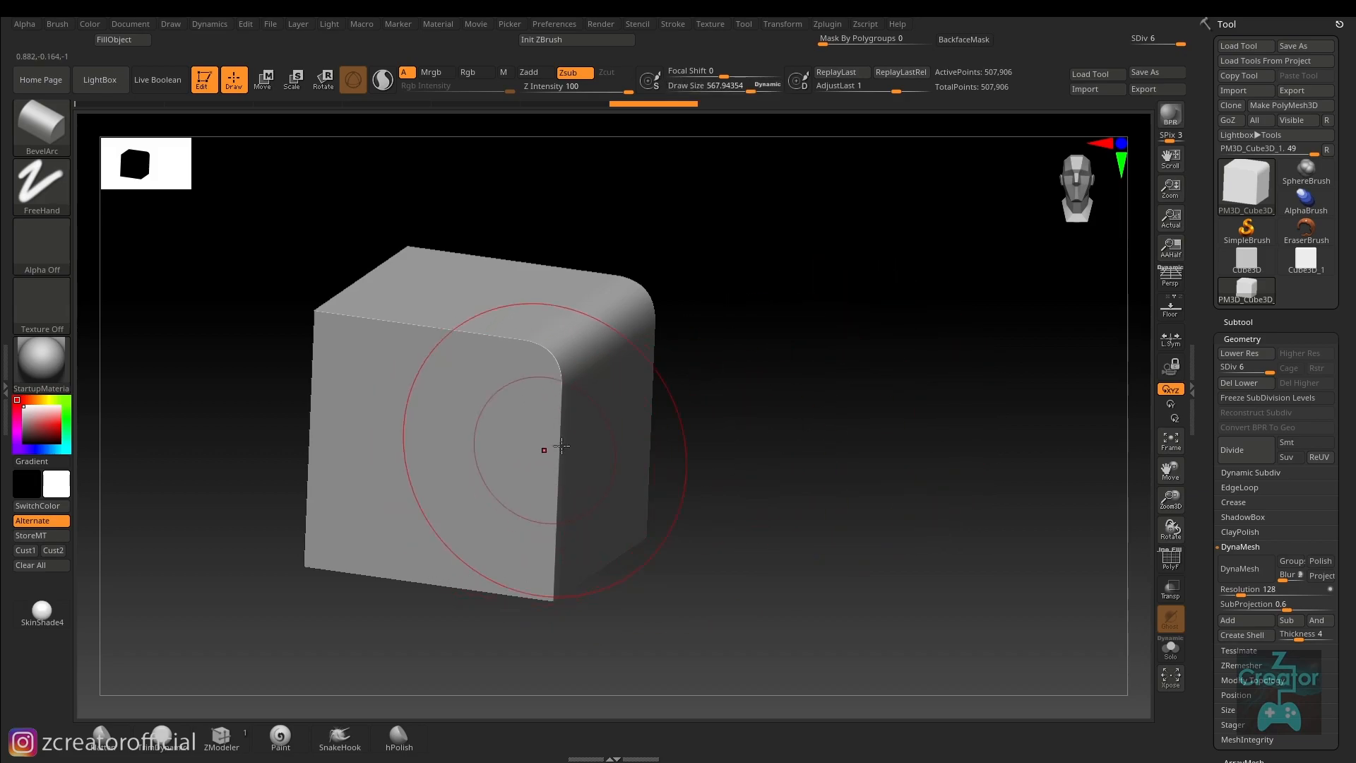
Try to round the vertical edge that meets the first rounded edge with the BevelArc brush
right_click_drag(544, 469, 553, 466)
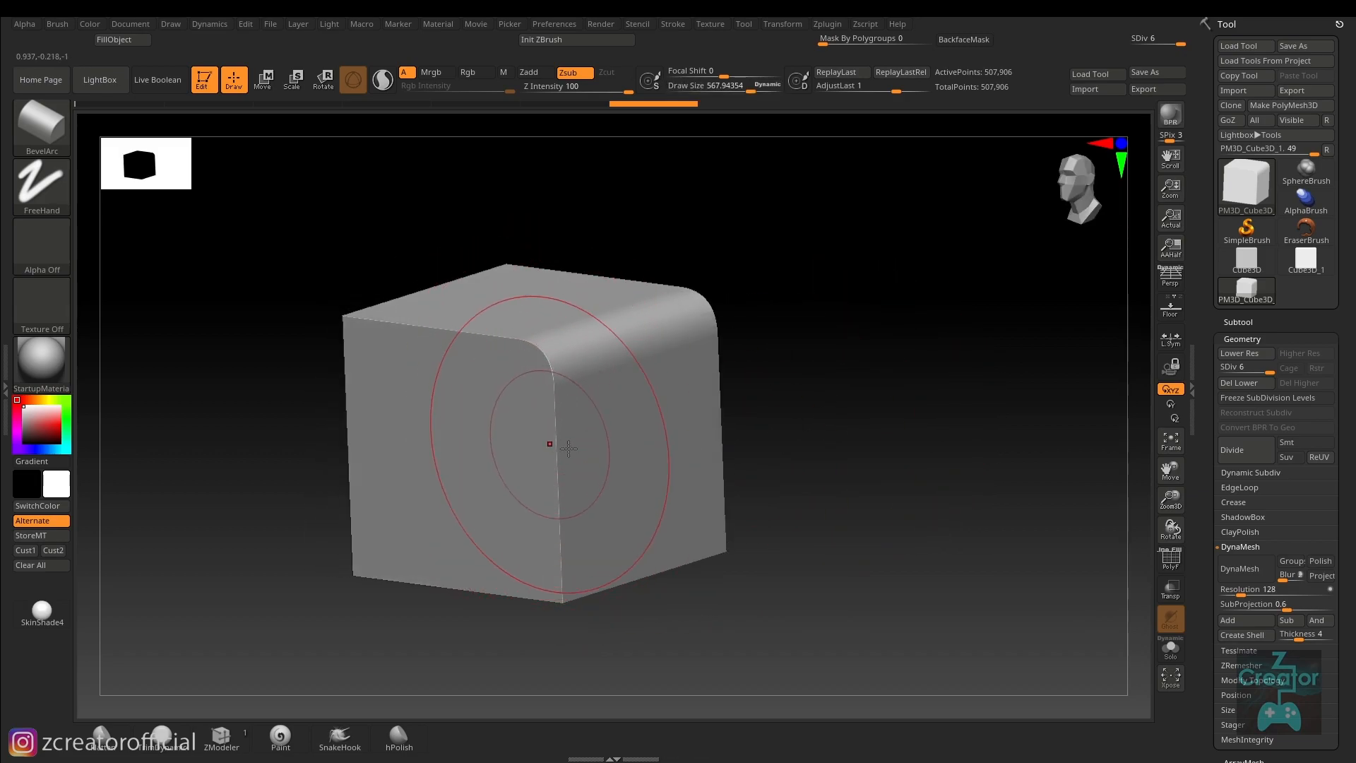
mouse_move(532, 493)
left_mouse_down()
mouse_move(588, 491)
mouse_move(545, 446)
left_mouse_up()
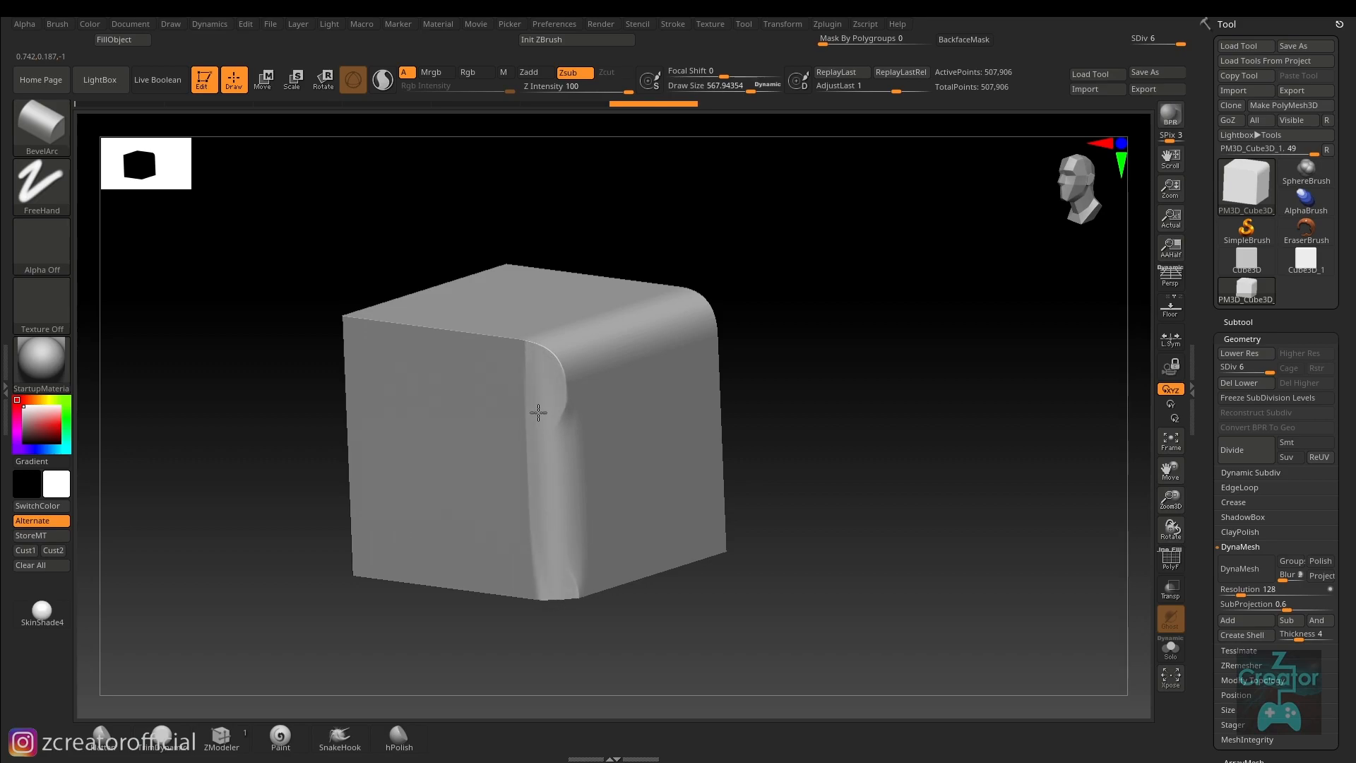
left_click_drag(553, 605, 581, 589)
Round the vertical edge meeting the first bevel with one BevelArc stroke, starting with the brush aligned across both faces
right_click_drag(579, 533, 660, 384)
mouse_move(584, 415)
right_mouse_down()
mouse_move(605, 469)
mouse_move(545, 502)
mouse_move(557, 572)
mouse_move(515, 525)
mouse_move(523, 500)
mouse_move(521, 533)
right_mouse_up()
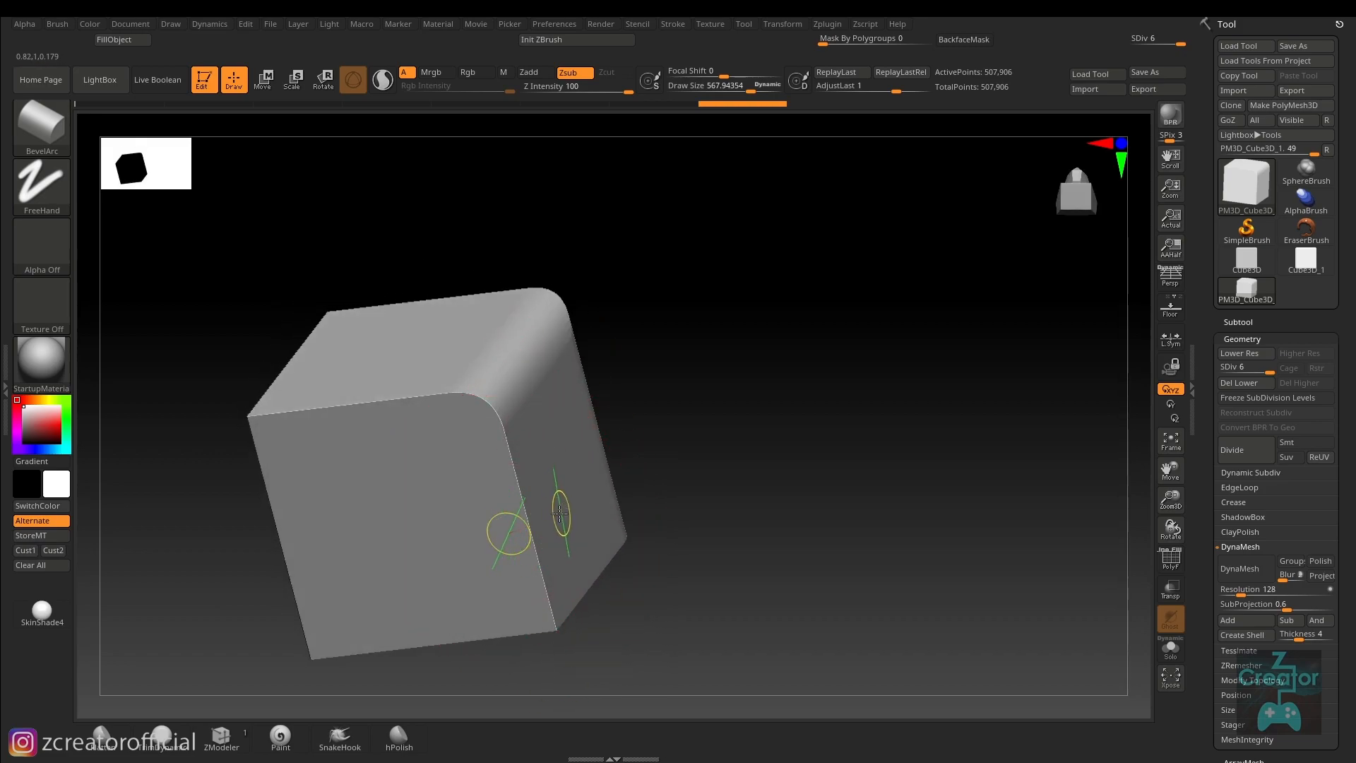
left_click_drag(560, 513, 553, 611)
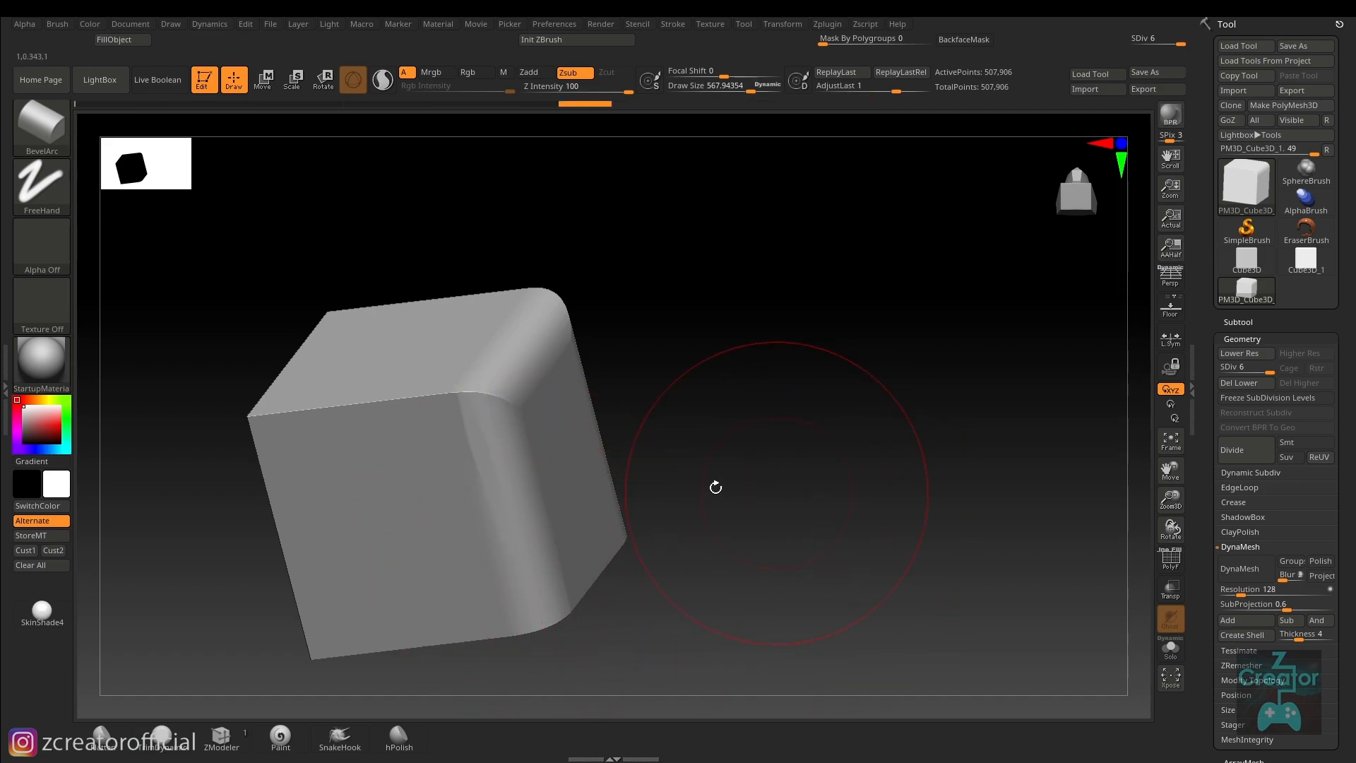
Cut a flat bevel along the sharp edge parallel to the rounded one with the BevelFlat brush
key("b")
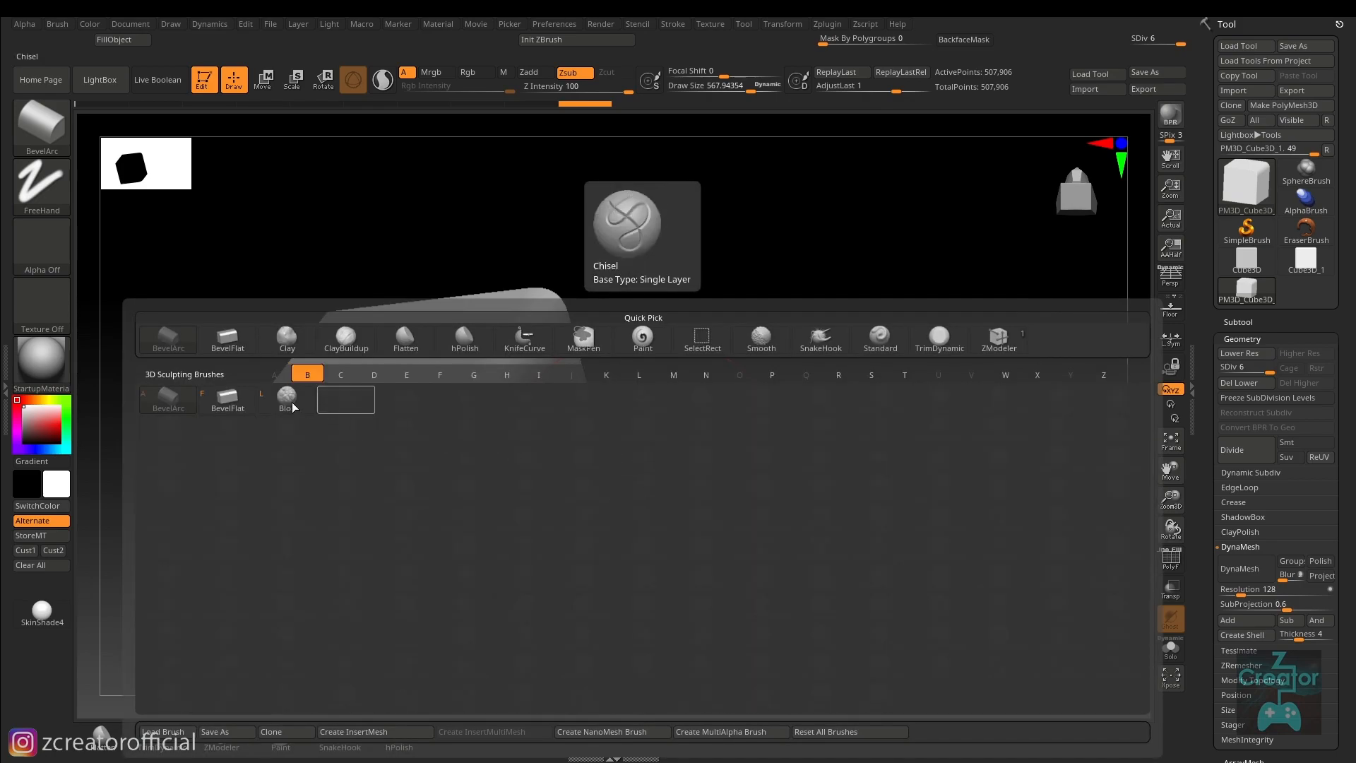
left_click(227, 399)
right_click_drag(543, 388, 636, 448)
right_click_drag(510, 391, 646, 433)
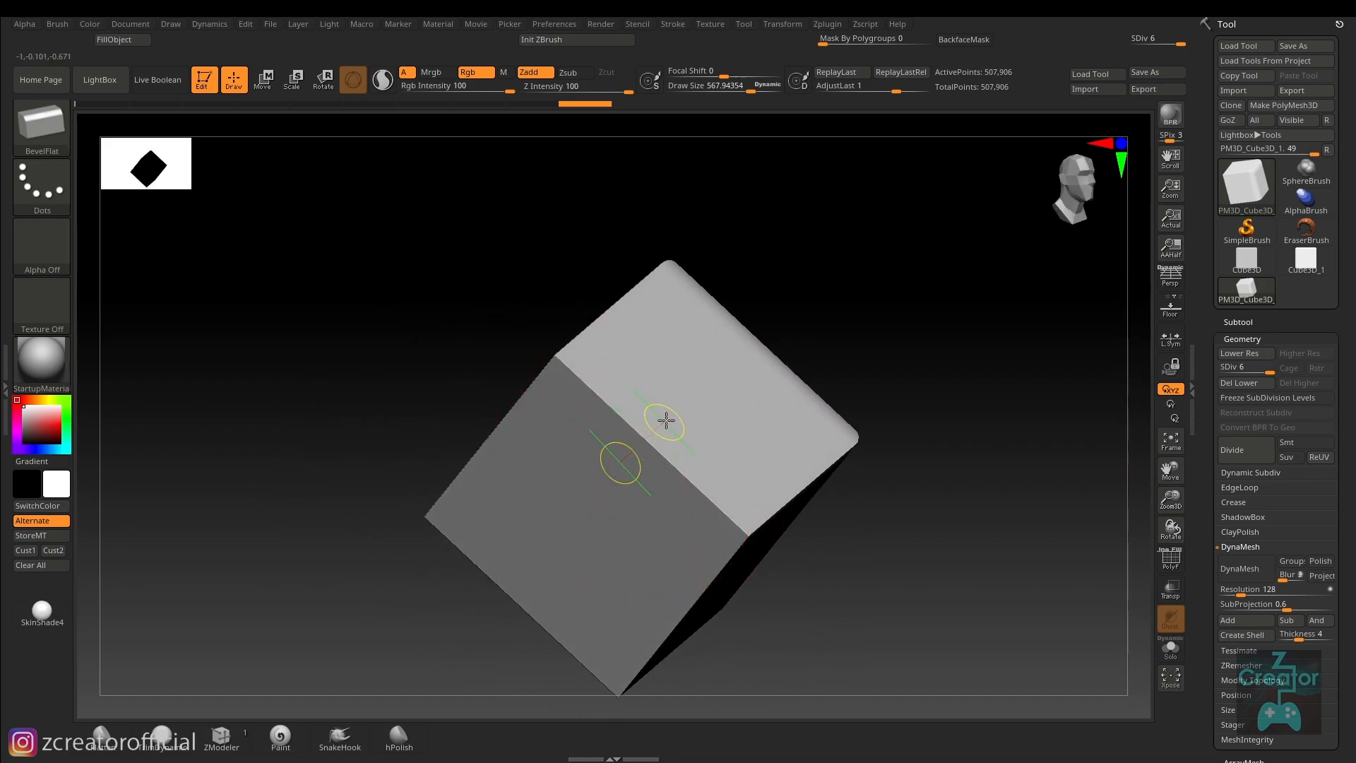
left_click_drag(651, 438, 752, 540)
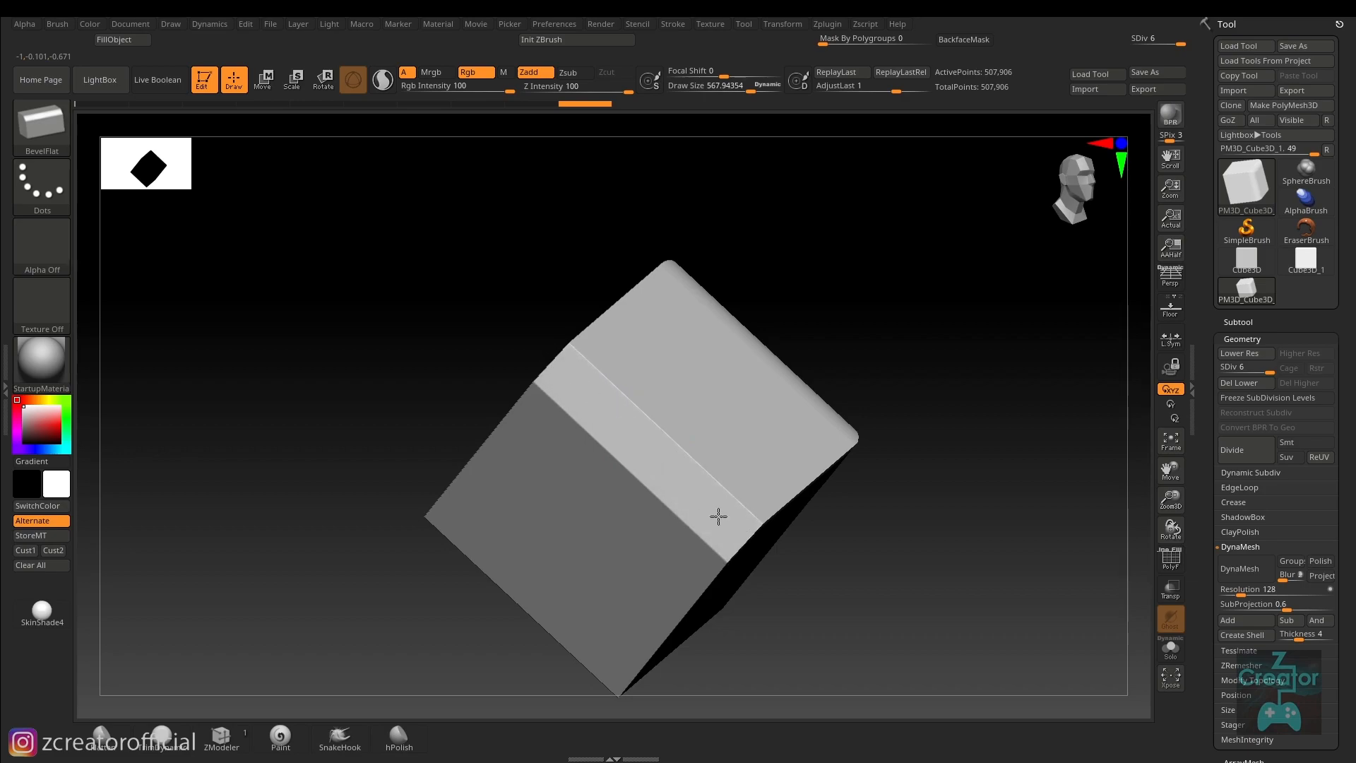
Cut a second flat bevel with BevelFlat along the adjacent sharp edge between the first flat bevel and the rounded edge
right_click_drag(727, 463, 654, 443)
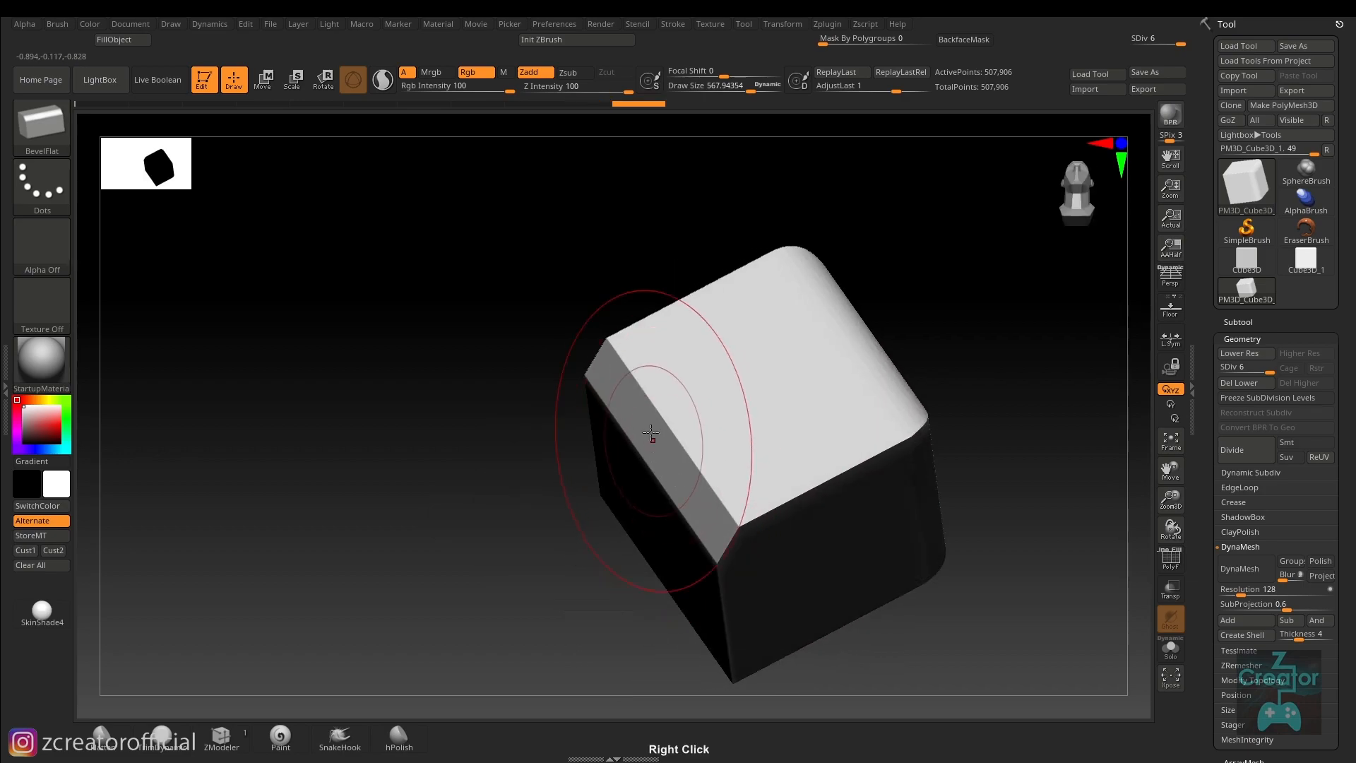
right_click_drag(867, 602, 1081, 423)
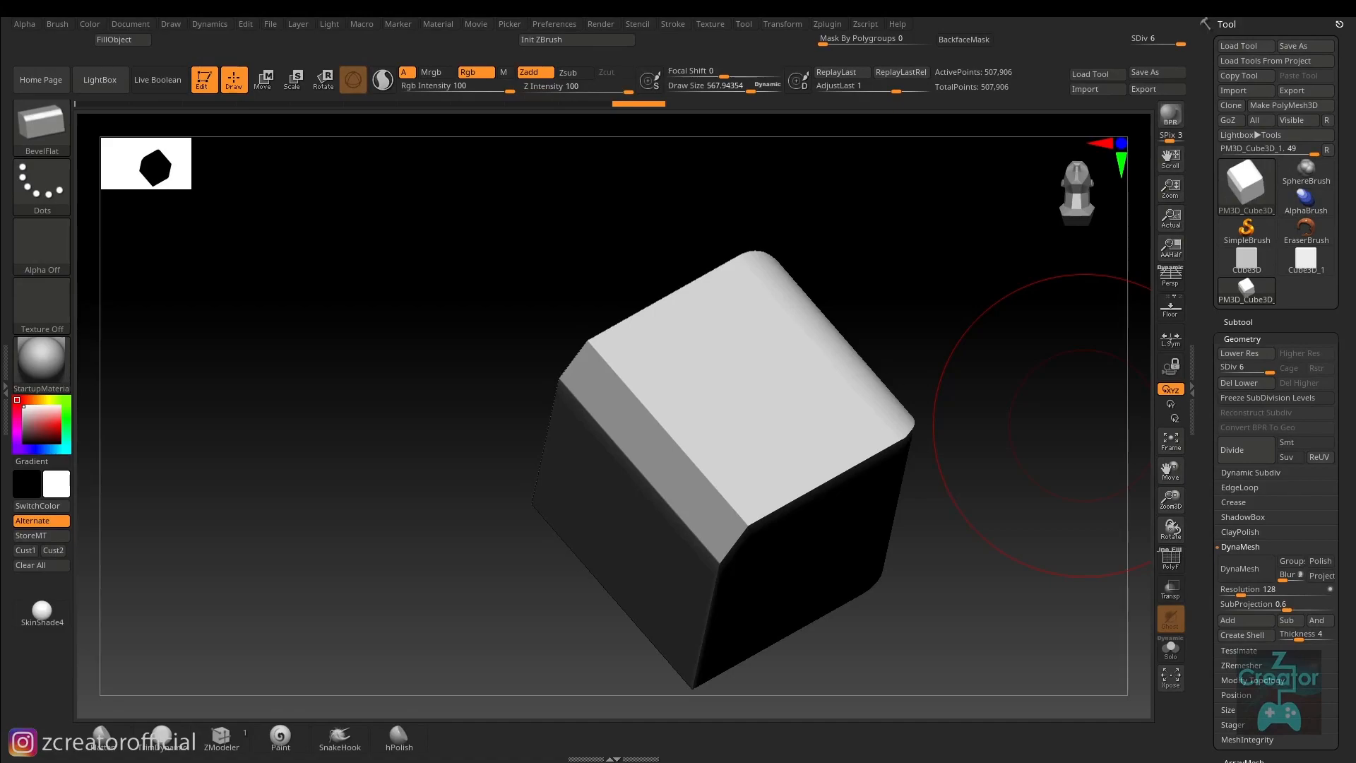
right_click_drag(820, 481, 787, 490)
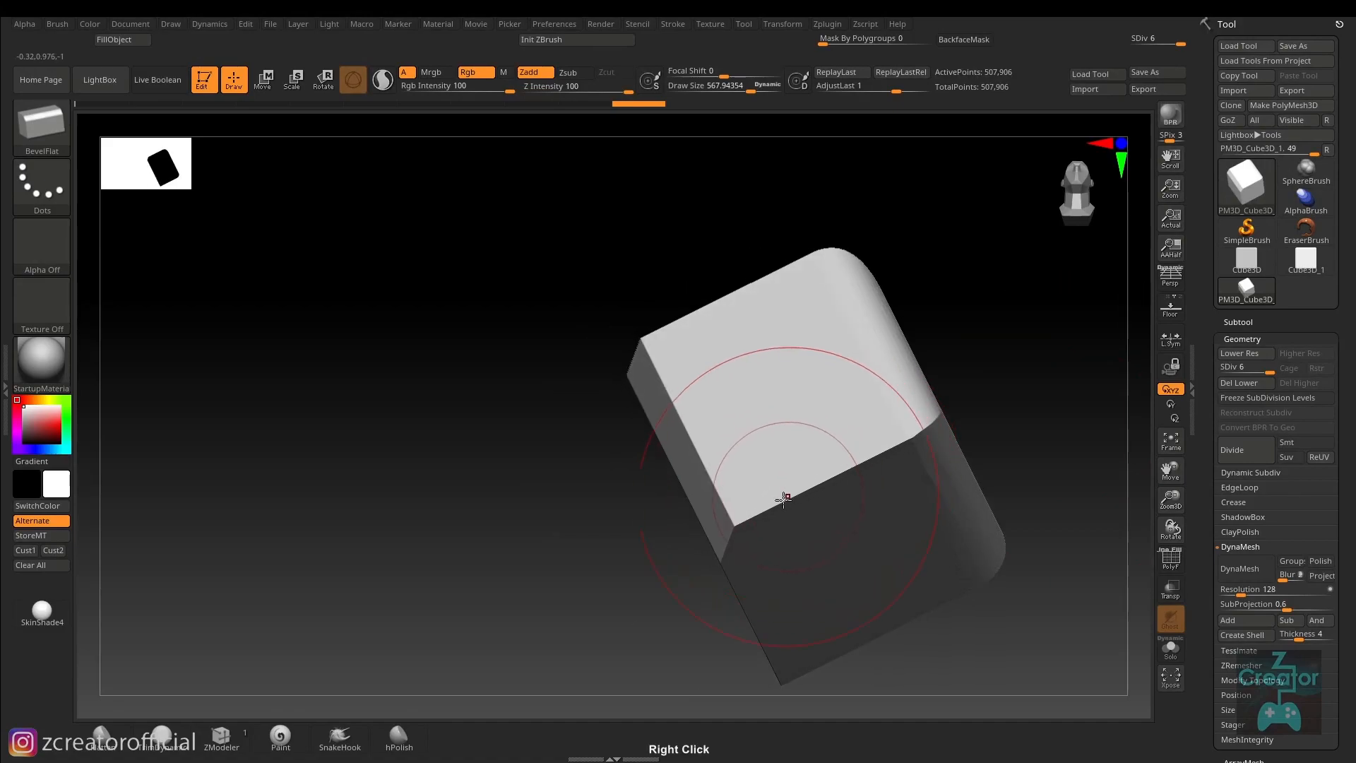
left_click_drag(792, 525, 782, 503)
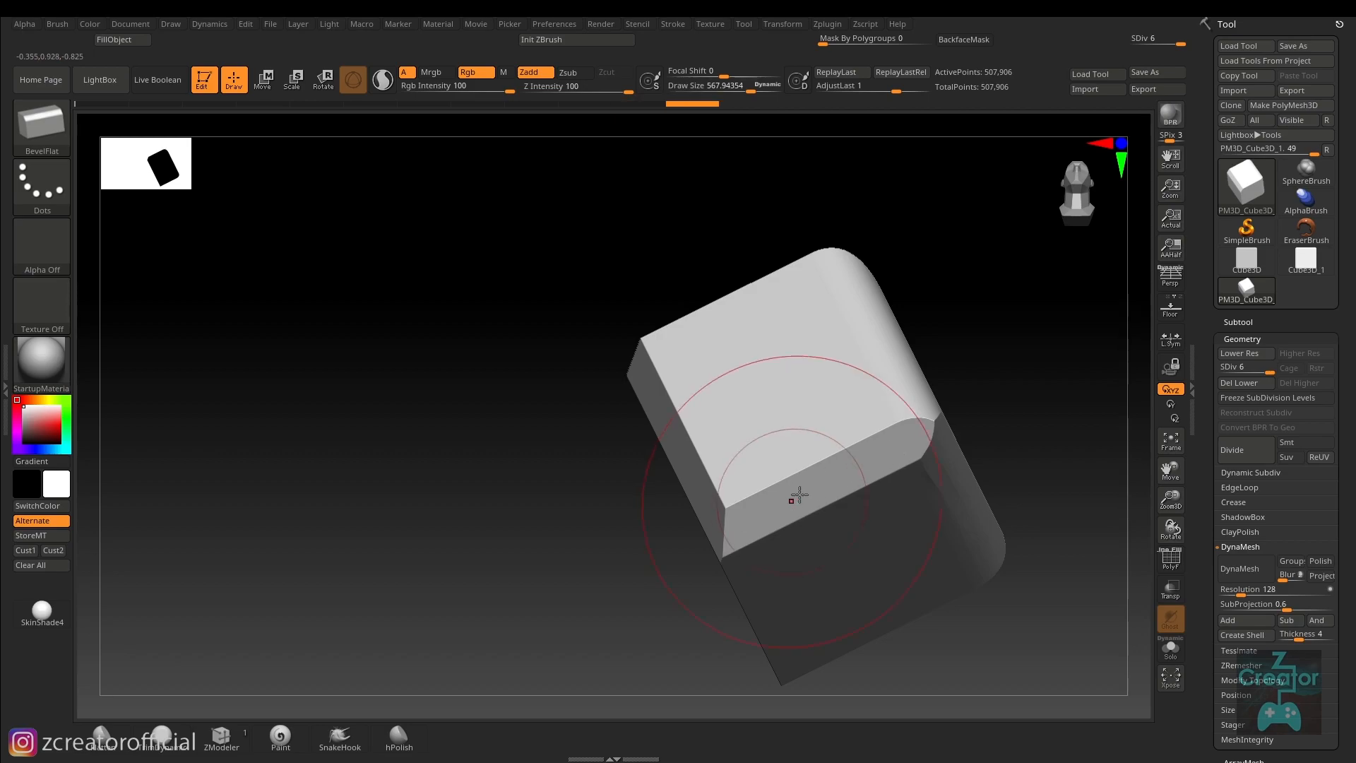
Cut a third flat bevel with BevelFlat along the edge that meets the other two flat bevels at the corner
right_click_drag(791, 494, 840, 473)
right_click_drag(821, 525, 741, 460)
right_click_drag(679, 411, 642, 411)
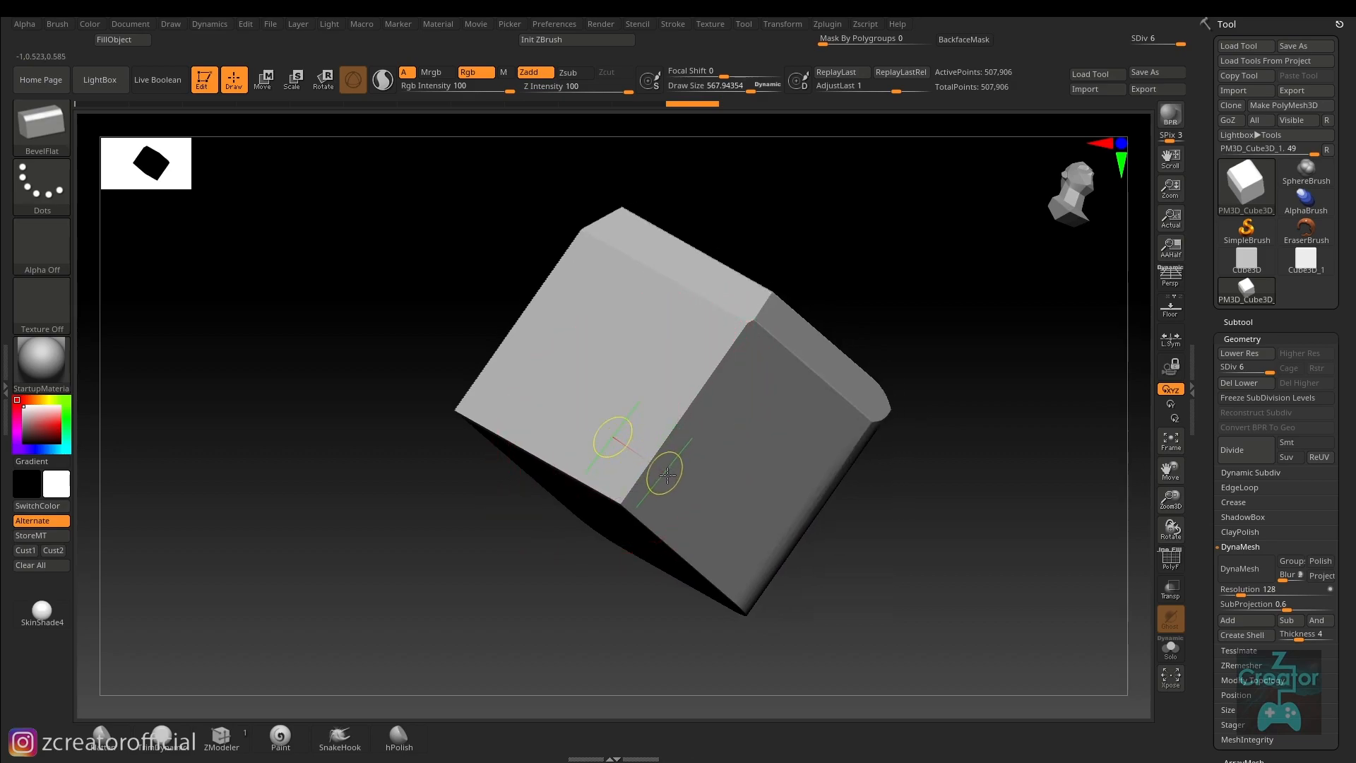
left_click_drag(686, 492, 743, 314)
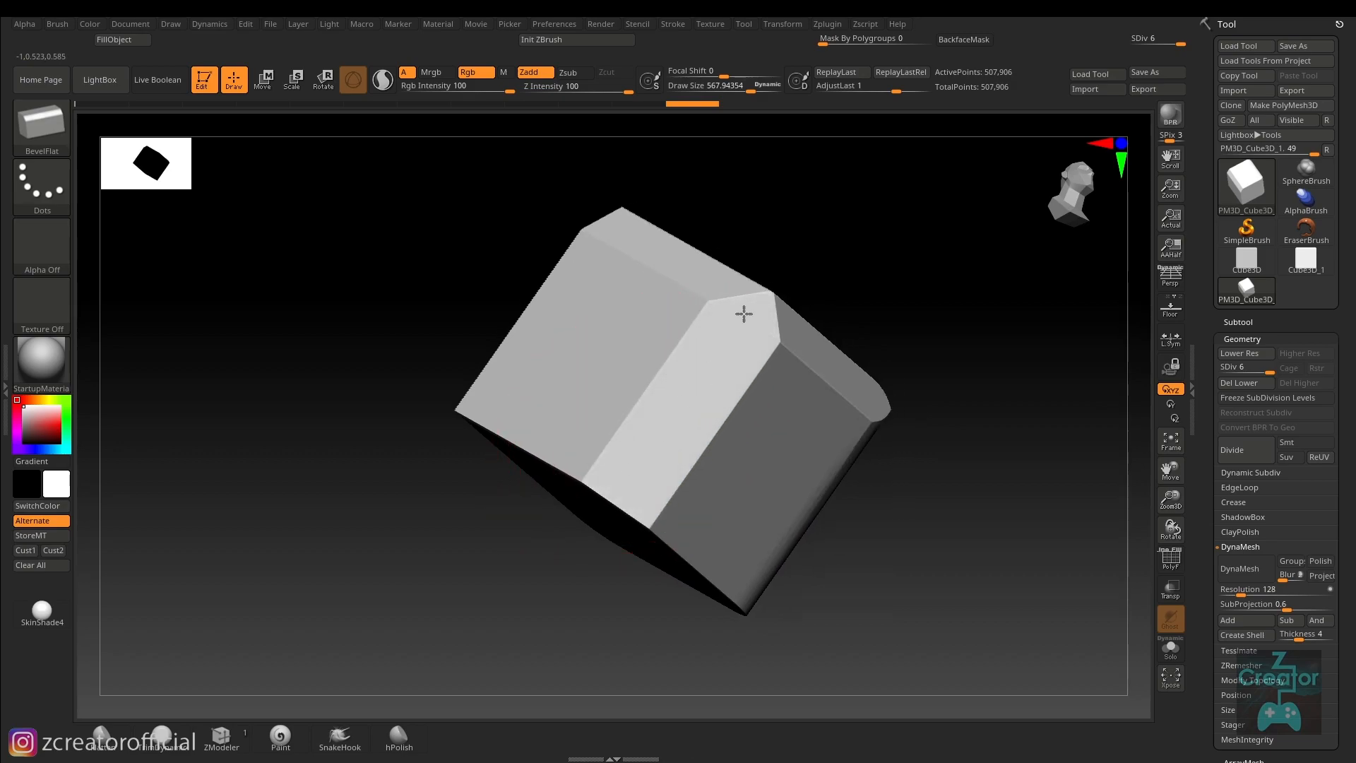
Round one border of the third flat bevel with the BevelArc brush at a draw size of about 172
mouse_move(675, 414)
right_mouse_down()
mouse_move(714, 376)
mouse_move(772, 394)
mouse_move(714, 418)
mouse_move(742, 409)
mouse_move(678, 460)
mouse_move(758, 400)
mouse_move(735, 396)
right_mouse_up()
key("s")
left_click_drag(742, 421, 730, 431)
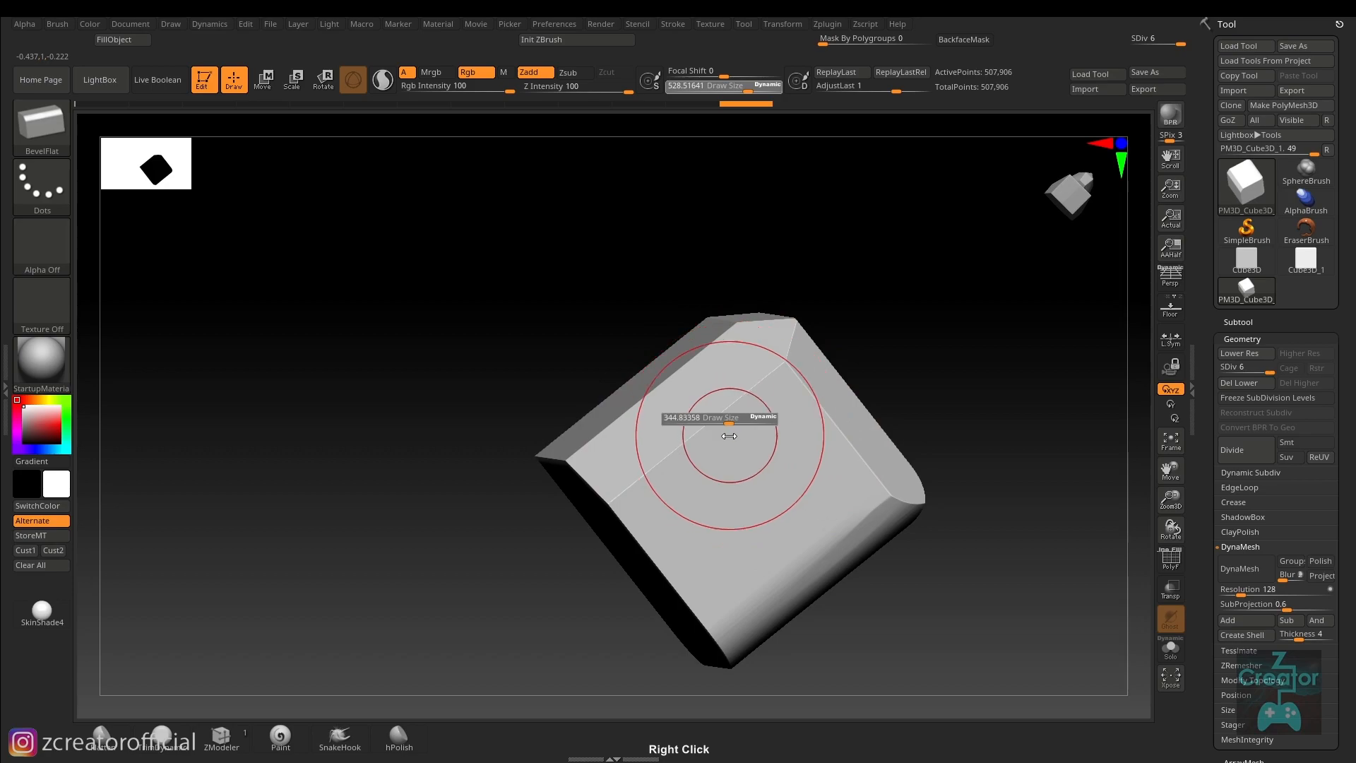
right_click_drag(730, 431, 754, 456)
key("b")
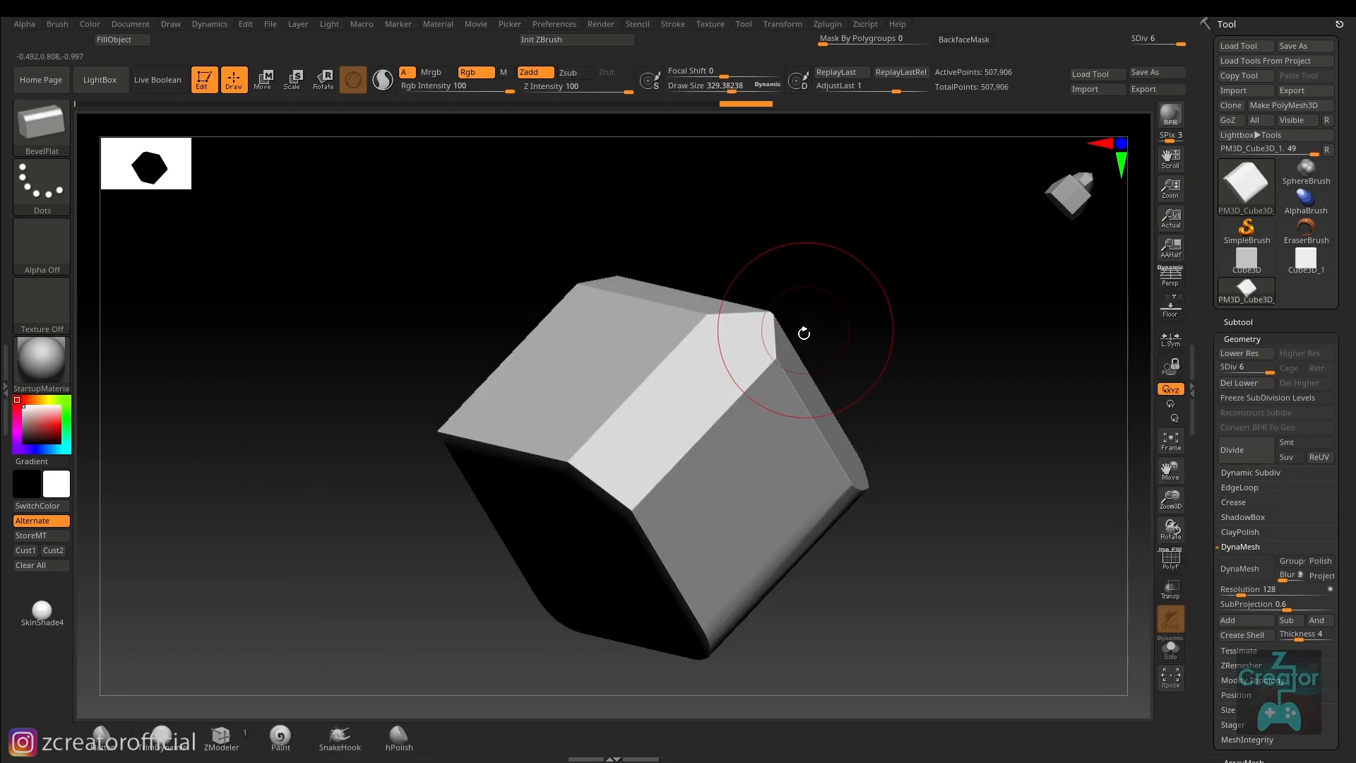
key("b")
key("b")
left_click(315, 397)
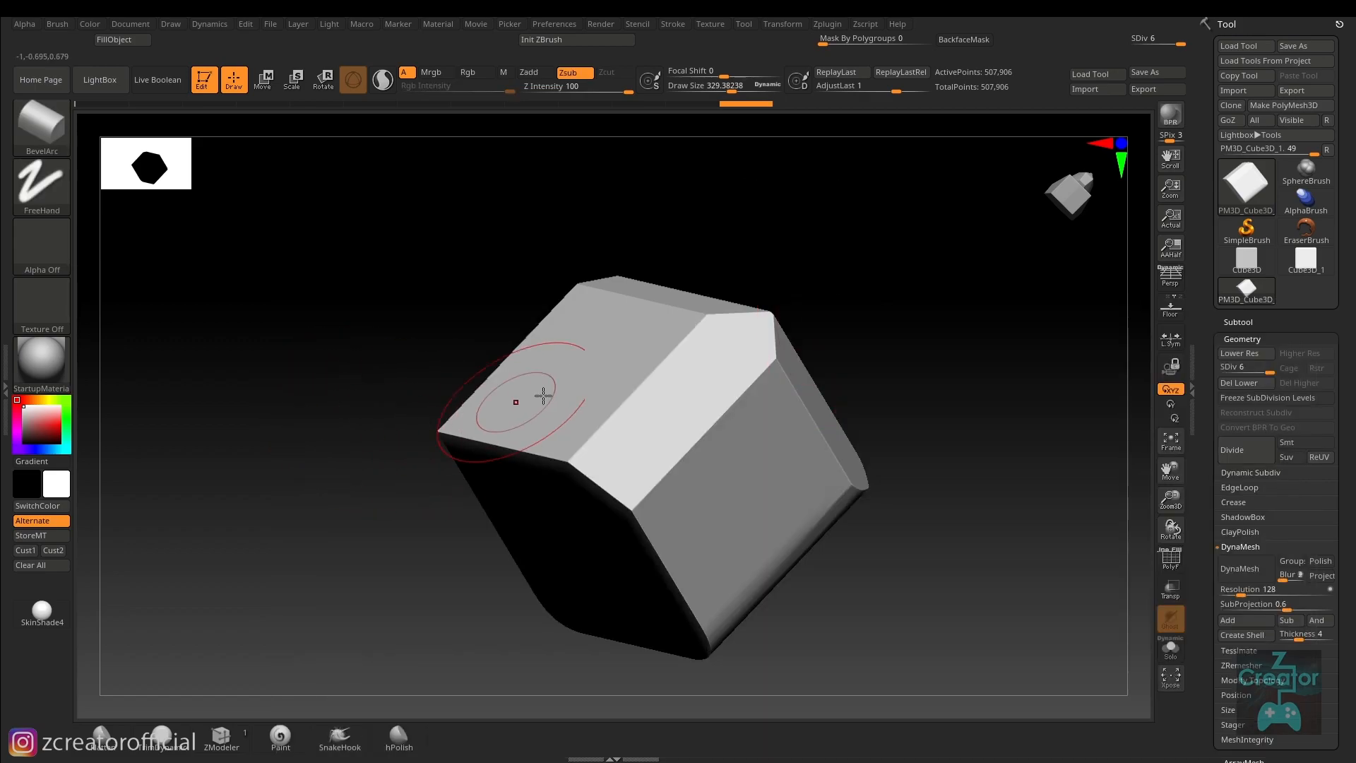
right_click_drag(670, 449, 684, 494, "alt")
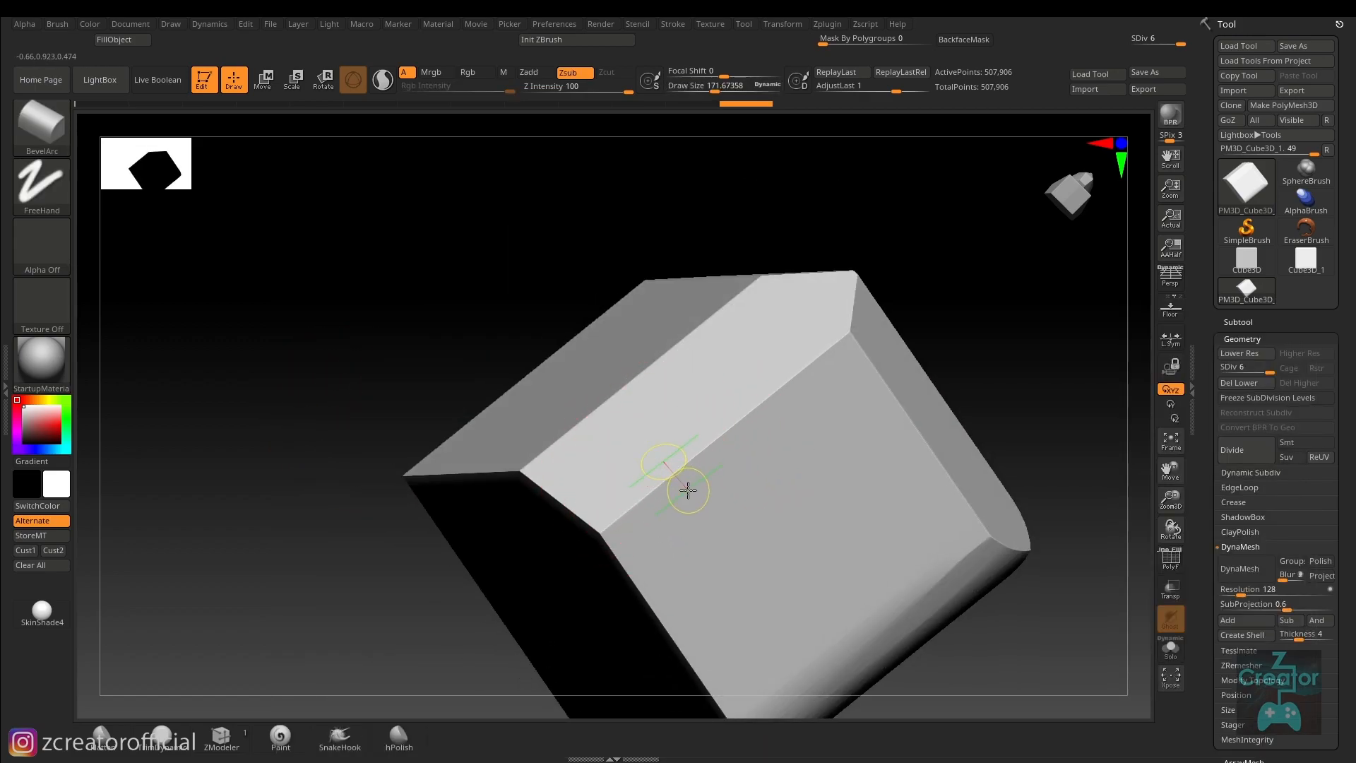
mouse_move(688, 490)
left_mouse_down()
mouse_move(684, 473)
mouse_move(633, 505)
mouse_move(804, 371)
left_mouse_up()
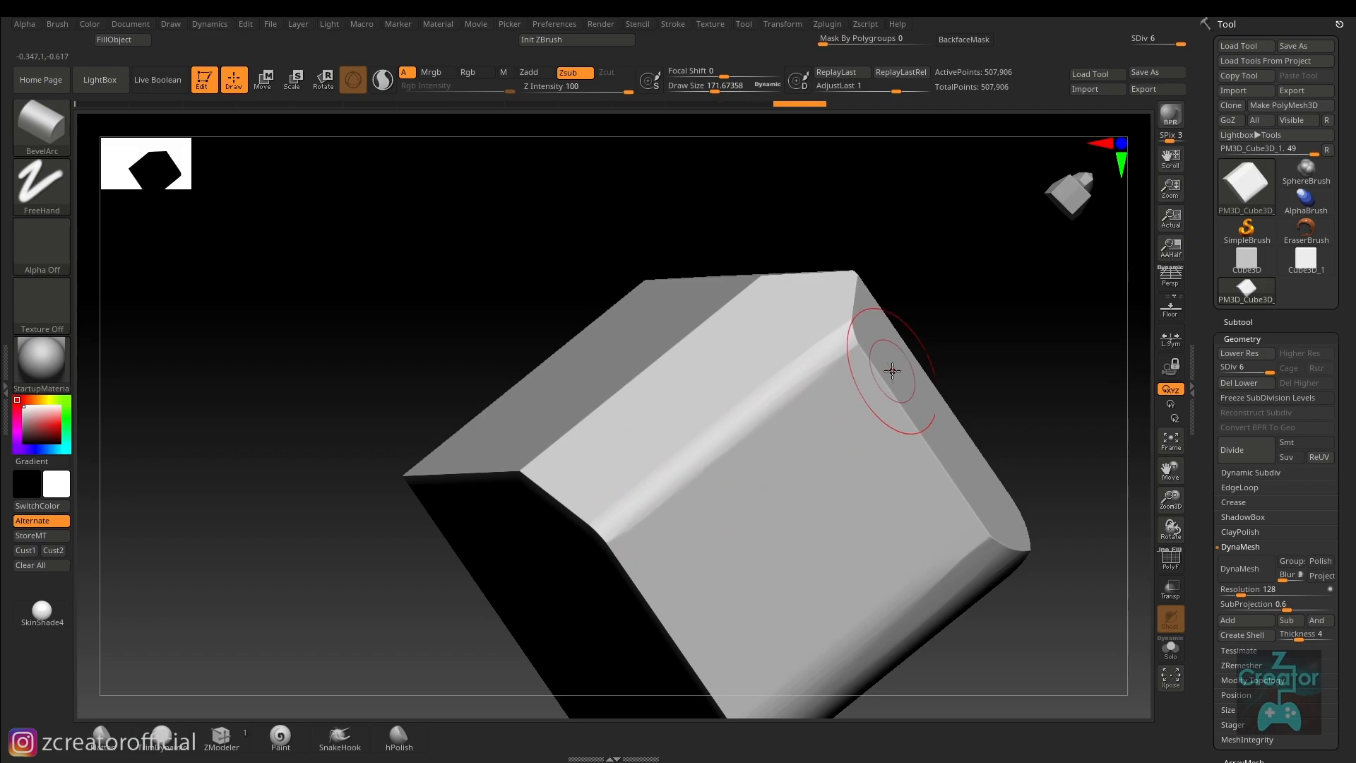
Display the sharp-edged cube's polyframe and delete its lower subdivision levels
mouse_move(1005, 411)
right_mouse_down()
mouse_move(993, 333)
mouse_move(1015, 402)
mouse_move(1023, 391)
mouse_move(1006, 428)
mouse_move(964, 406)
mouse_move(891, 463)
right_mouse_up()
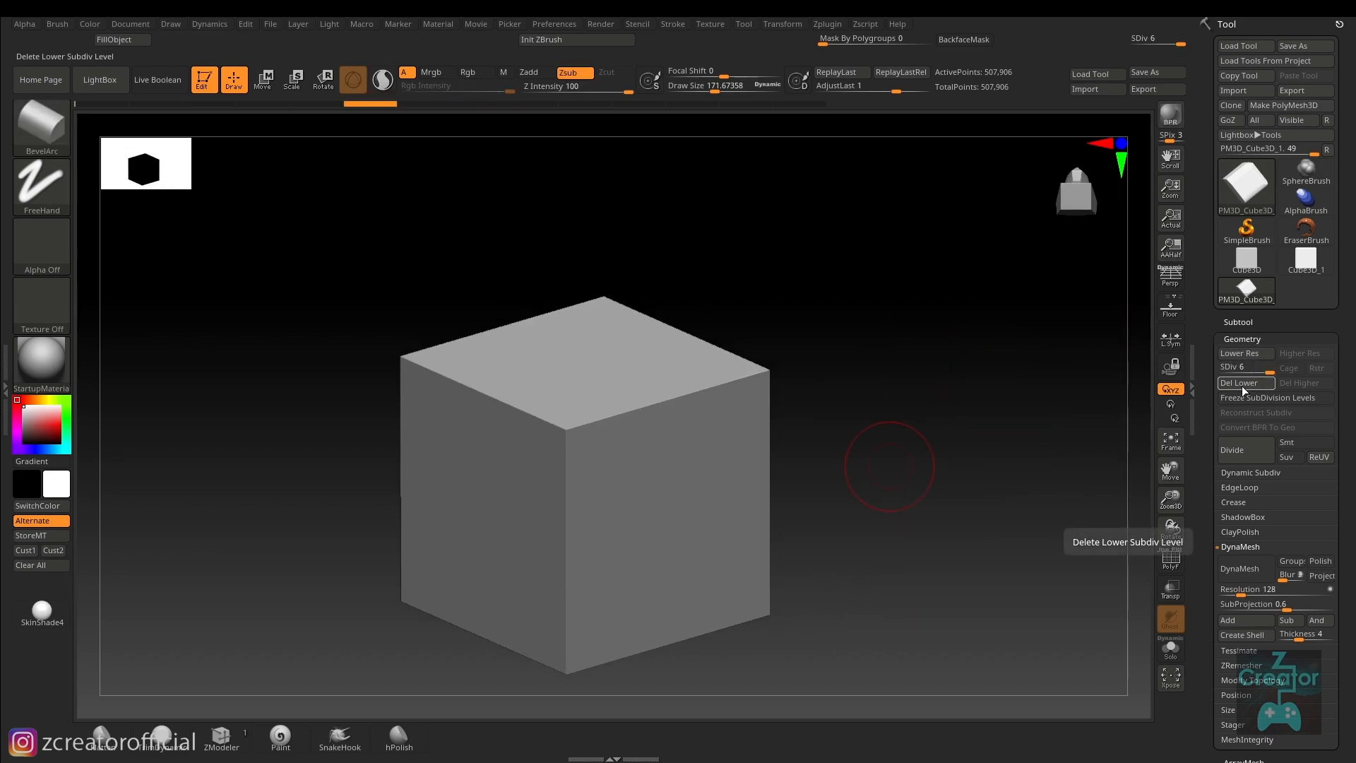
key("shift+f")
right_click_drag(998, 448, 992, 476)
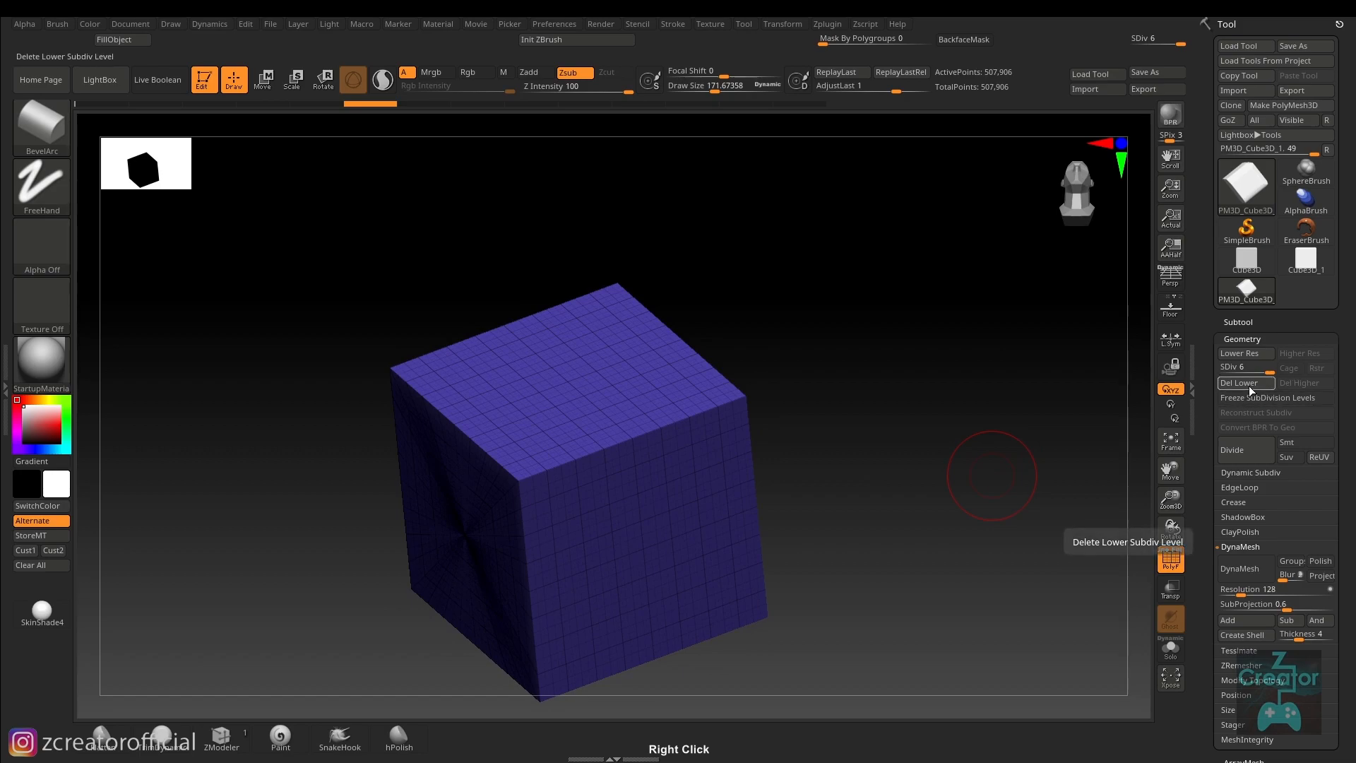
left_click(1248, 398)
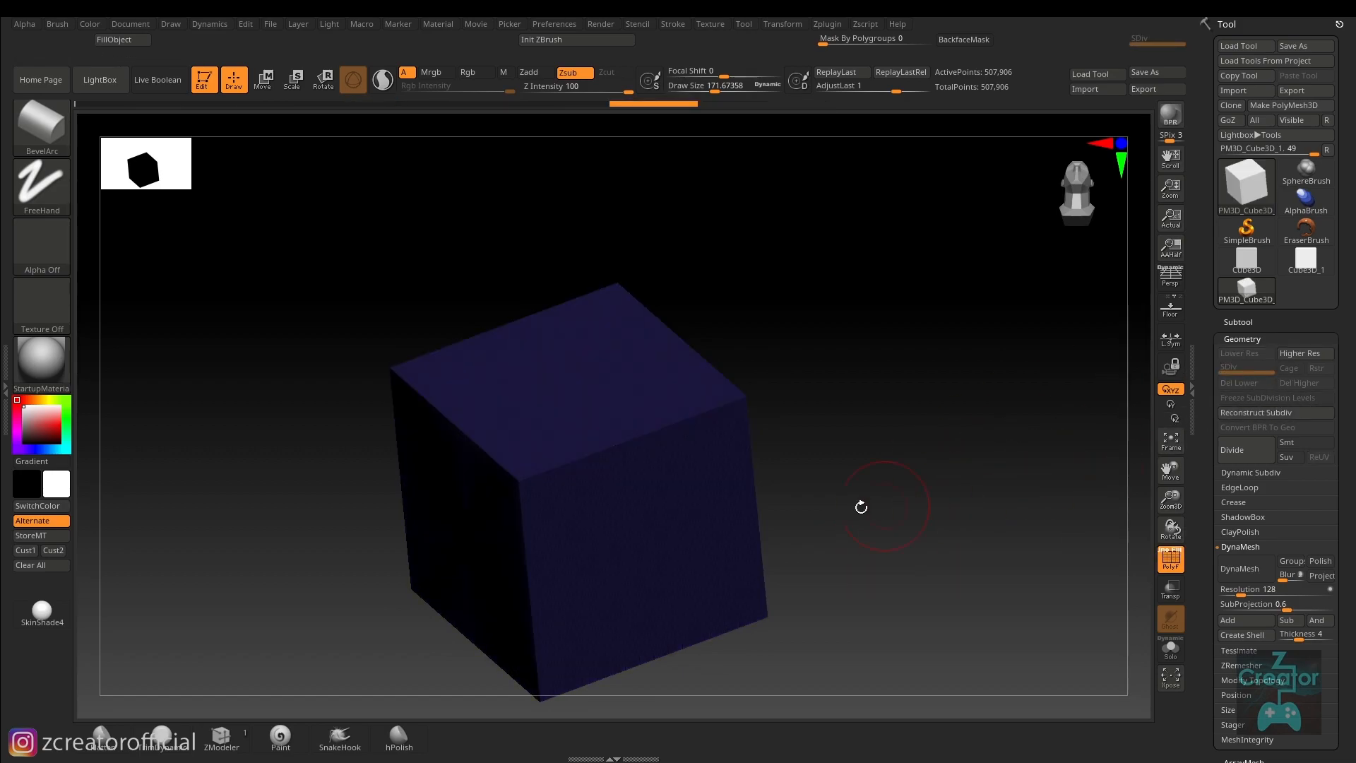
Try rounding the cube's top front edge with the BevelArc brush at a draw size of about 231, with the polyframe hidden
right_click_drag(582, 456, 587, 451)
key("s")
left_click(592, 448)
key("shift")
key("shift+f")
mouse_move(566, 450)
left_mouse_down()
mouse_move(551, 476)
mouse_move(539, 440)
mouse_move(712, 400)
left_mouse_up()
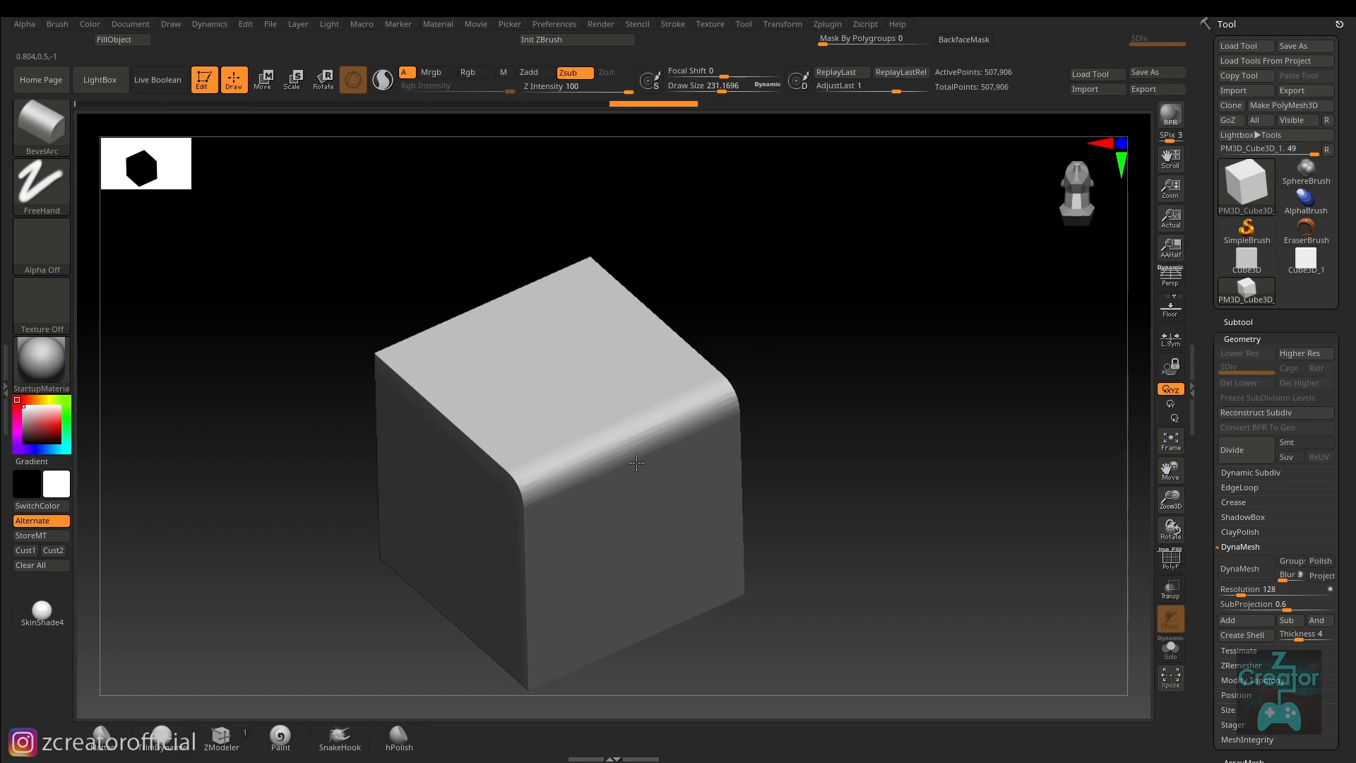
key("ctrl+z")
Convert the cube to a DynaMesh at resolution 128
scroll(1206, 608, "down", 1)
scroll(1207, 607, "down", 3)
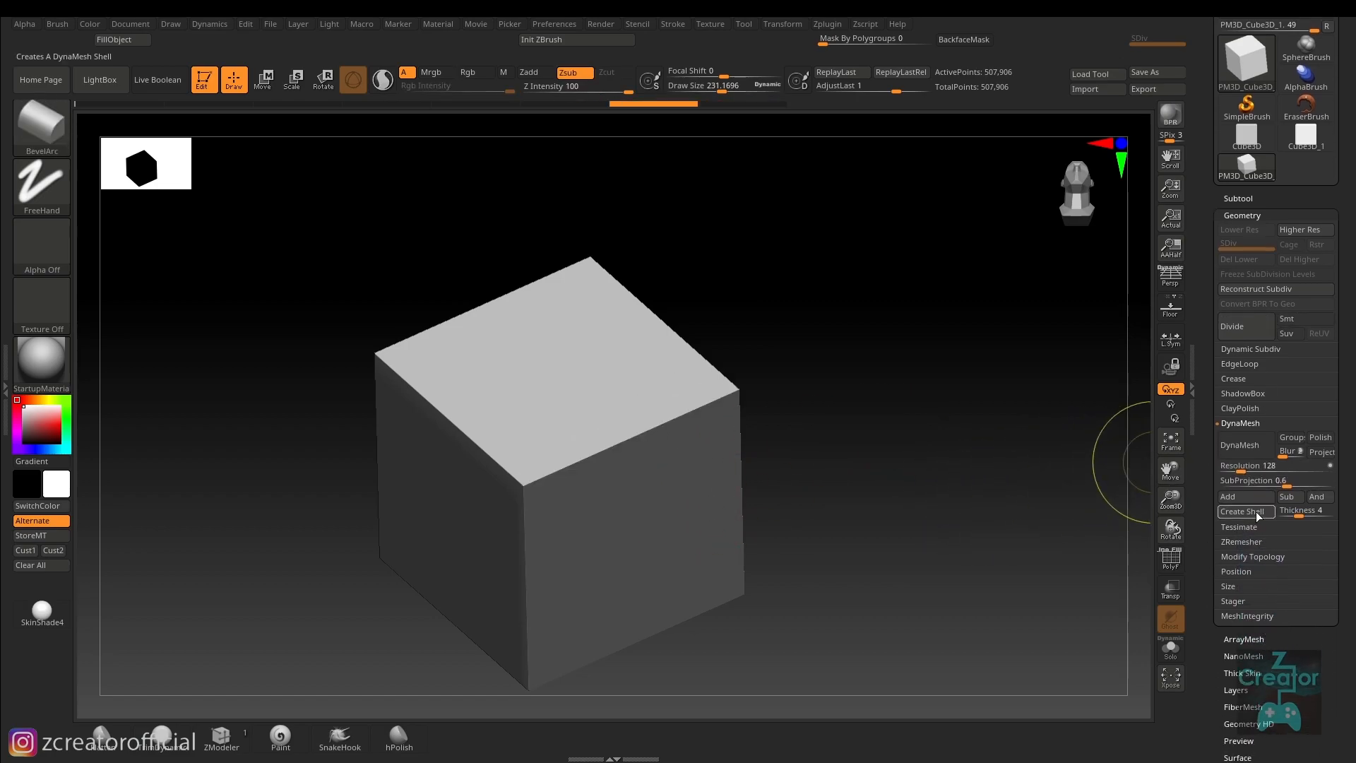
left_click(1245, 446)
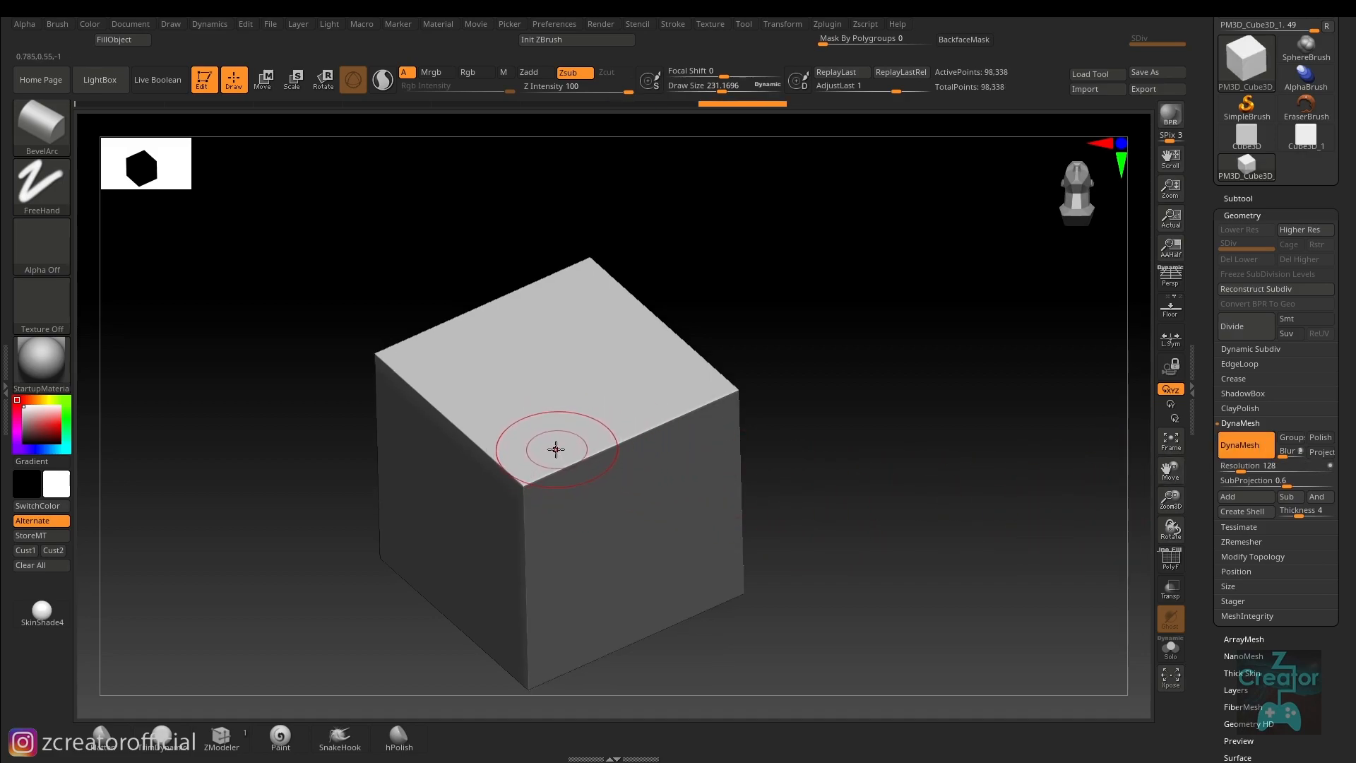
Try BevelArc on the top front edge of the DynaMesh cube and check the resulting polyframe
mouse_move(580, 497)
left_mouse_down()
mouse_move(570, 486)
mouse_move(609, 431)
mouse_move(688, 385)
mouse_move(608, 466)
left_mouse_up()
key("shift+f")
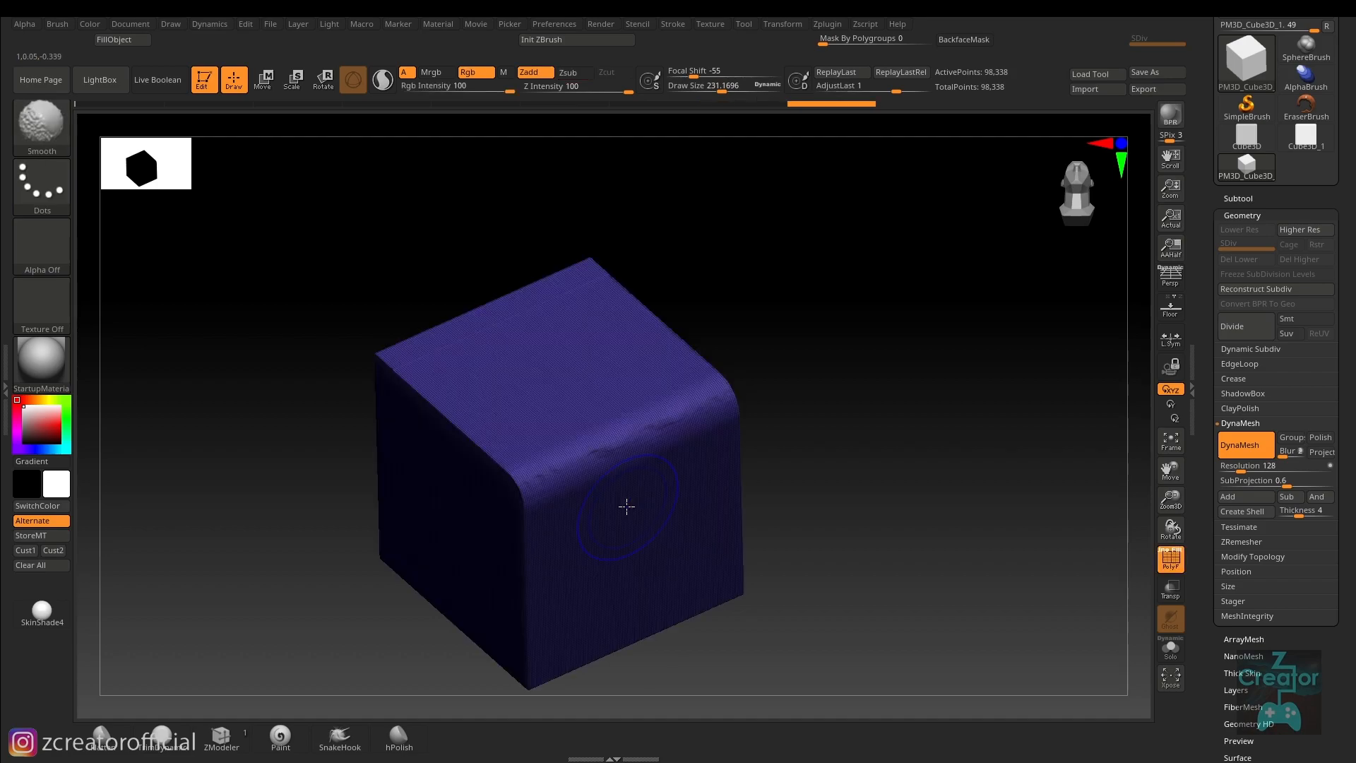
key("shift+f")
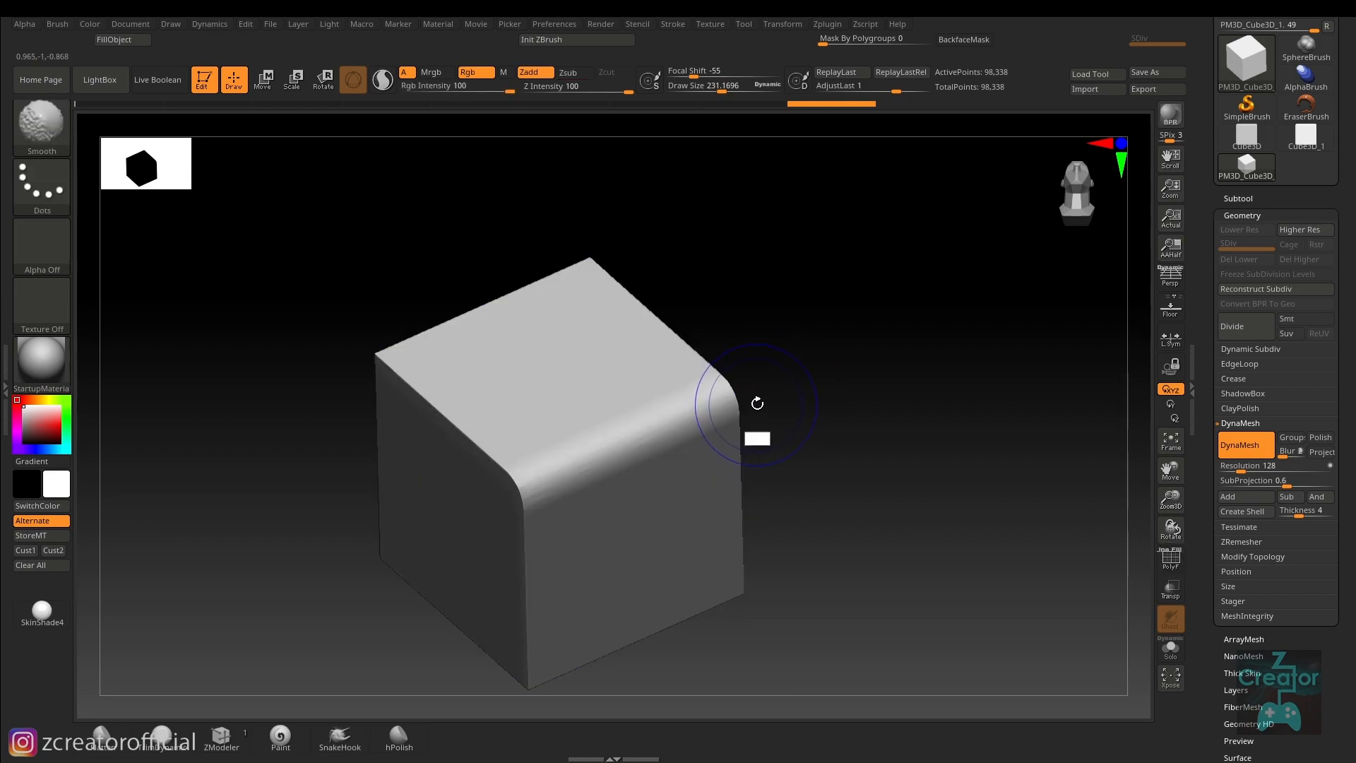
key("ctrl+z")
key("ctrl+z")
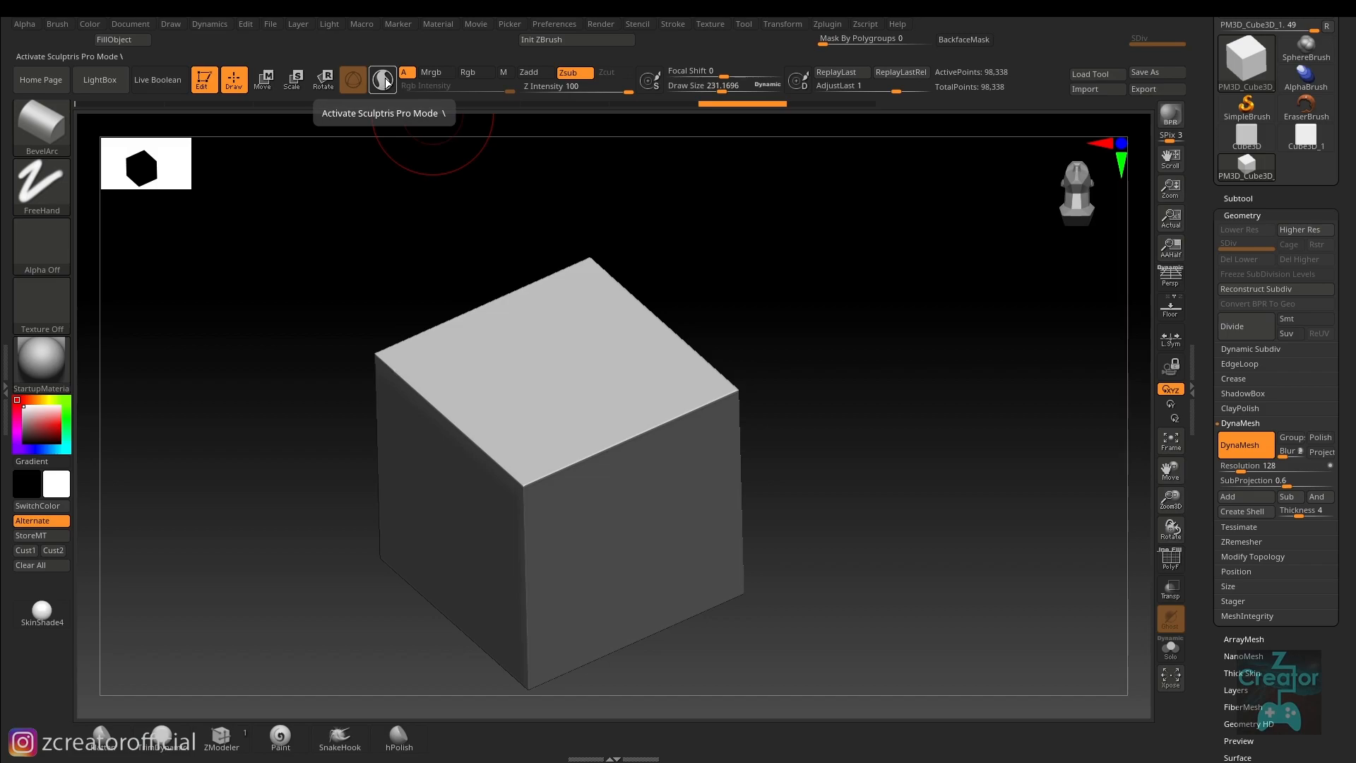
With Sculptris Pro active, round the top front edge using BevelArc and cut a flat bevel along the adjacent top edge using BevelFlat
left_click(386, 82)
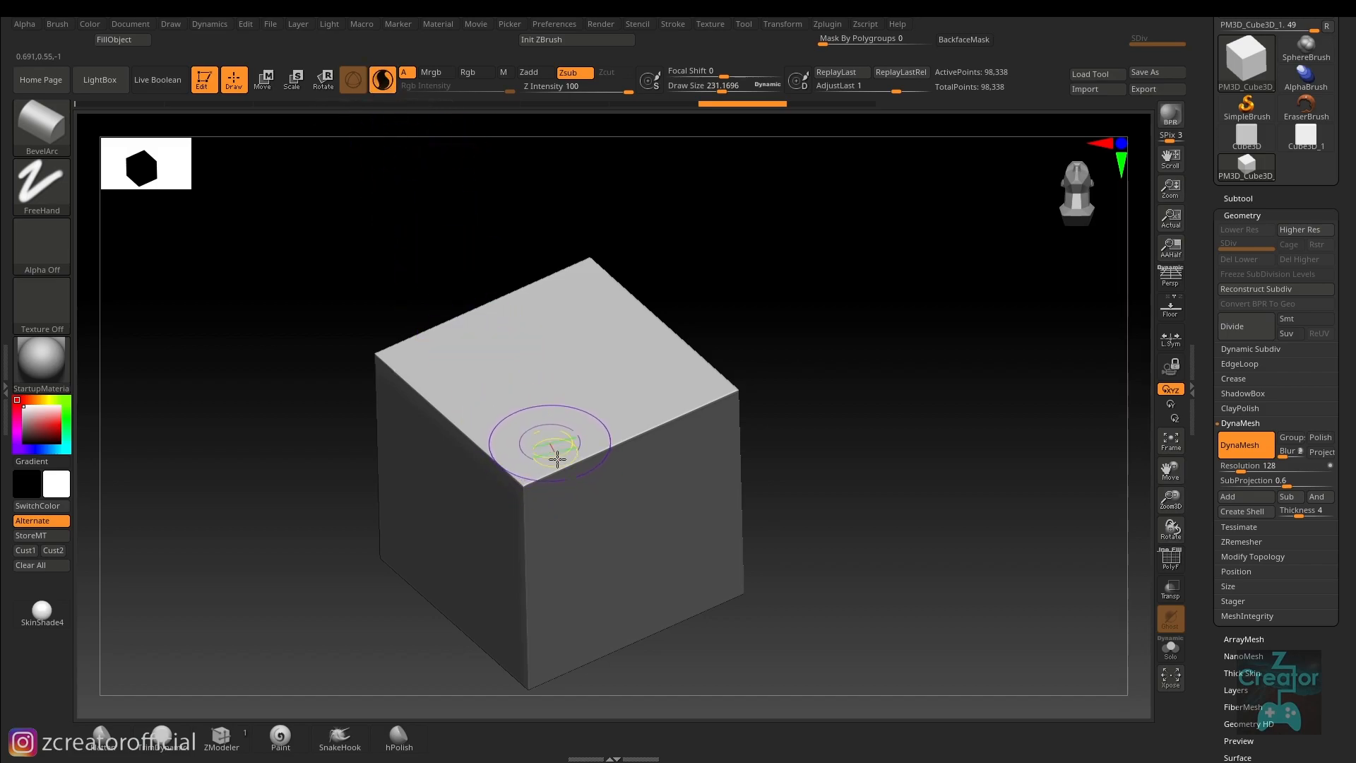
mouse_move(573, 495)
left_mouse_down()
mouse_move(555, 469)
mouse_move(523, 477)
mouse_move(608, 453)
mouse_move(699, 393)
mouse_move(724, 399)
left_mouse_up()
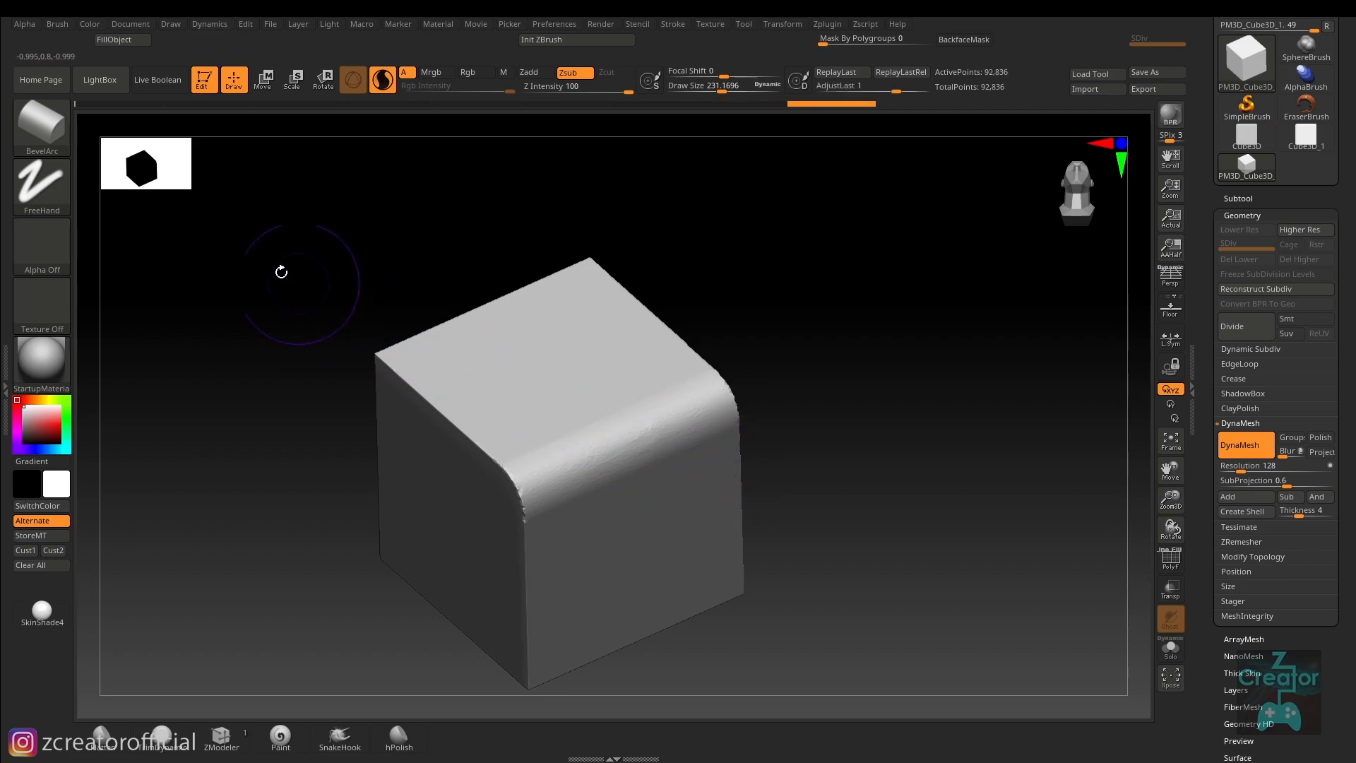
key("b")
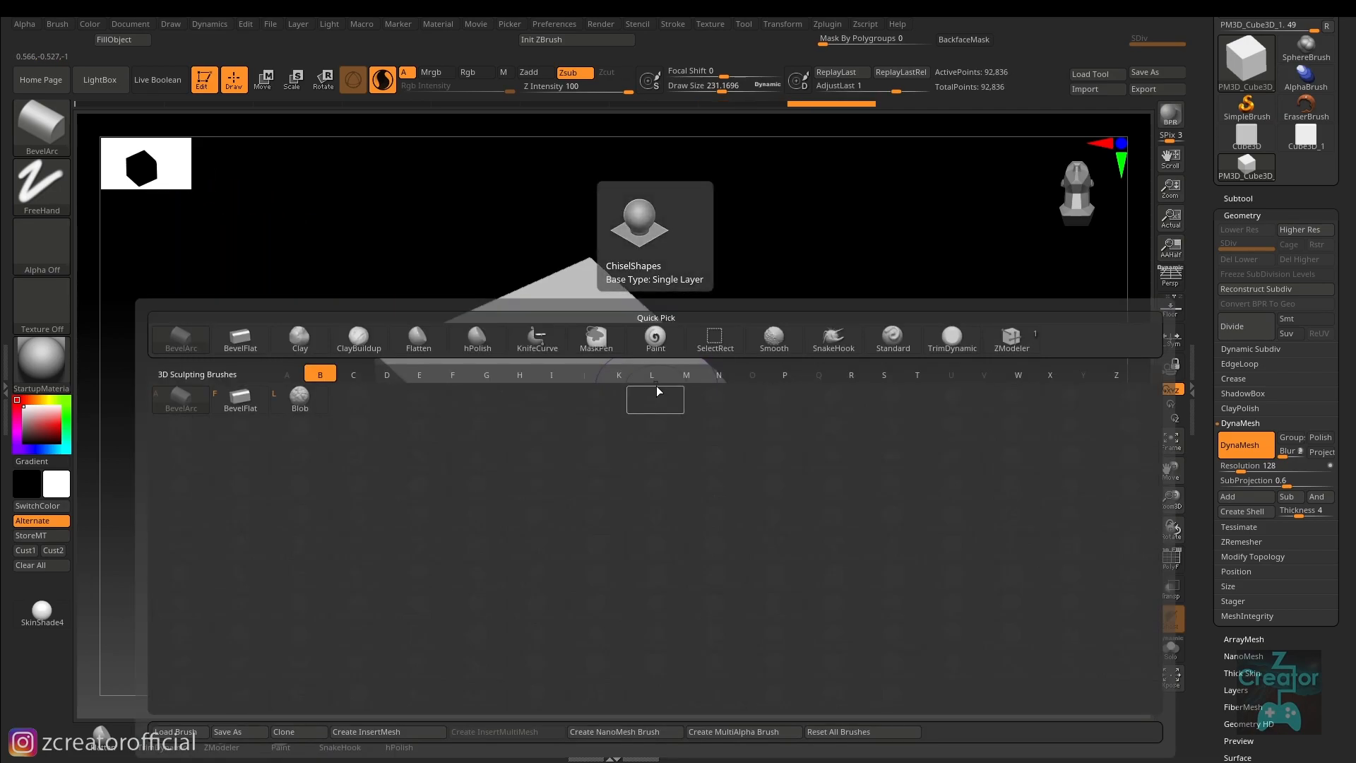
key("f")
right_click_drag(449, 373, 456, 450)
mouse_move(490, 397)
left_mouse_down()
mouse_move(439, 393)
mouse_move(493, 469)
mouse_move(494, 429)
left_mouse_up()
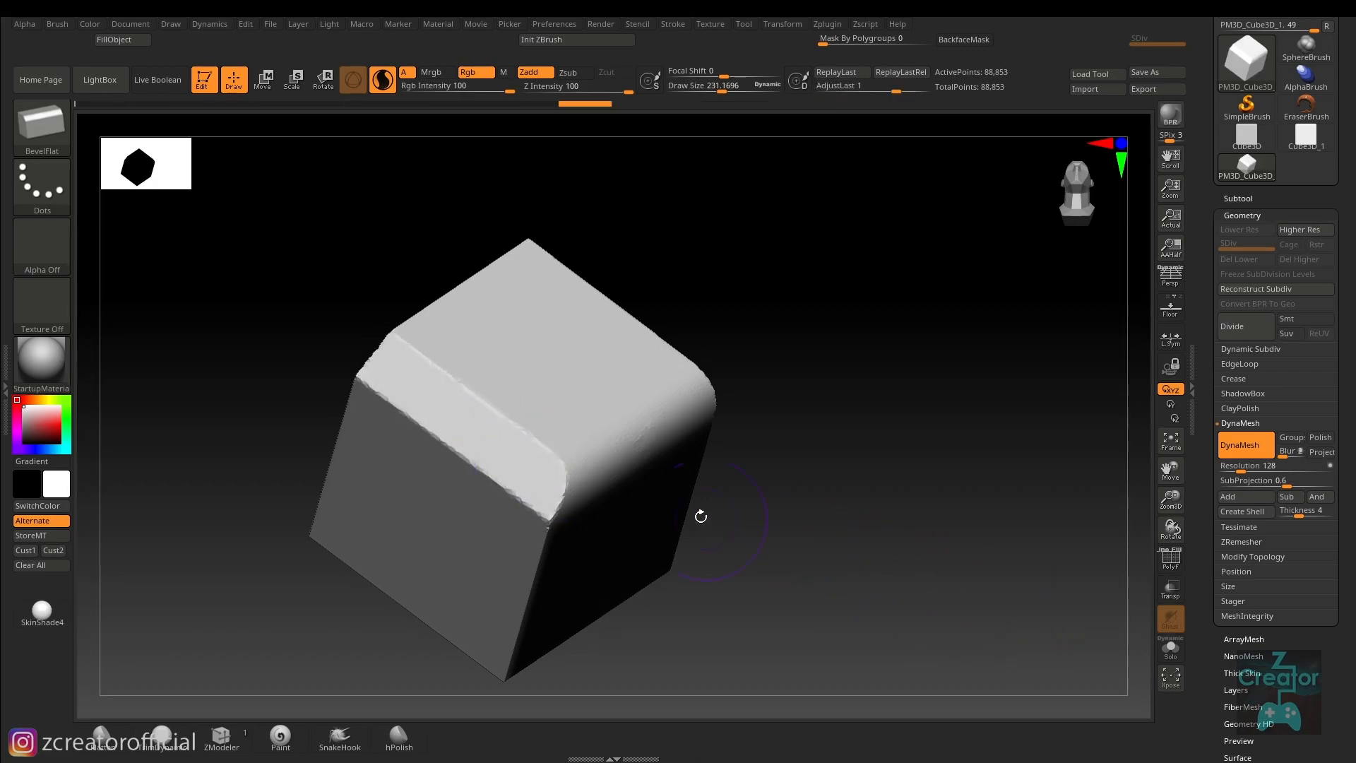
Round the border between the flat bevel and the top face with the BevelArc brush
key("b")
key("b")
key("a")
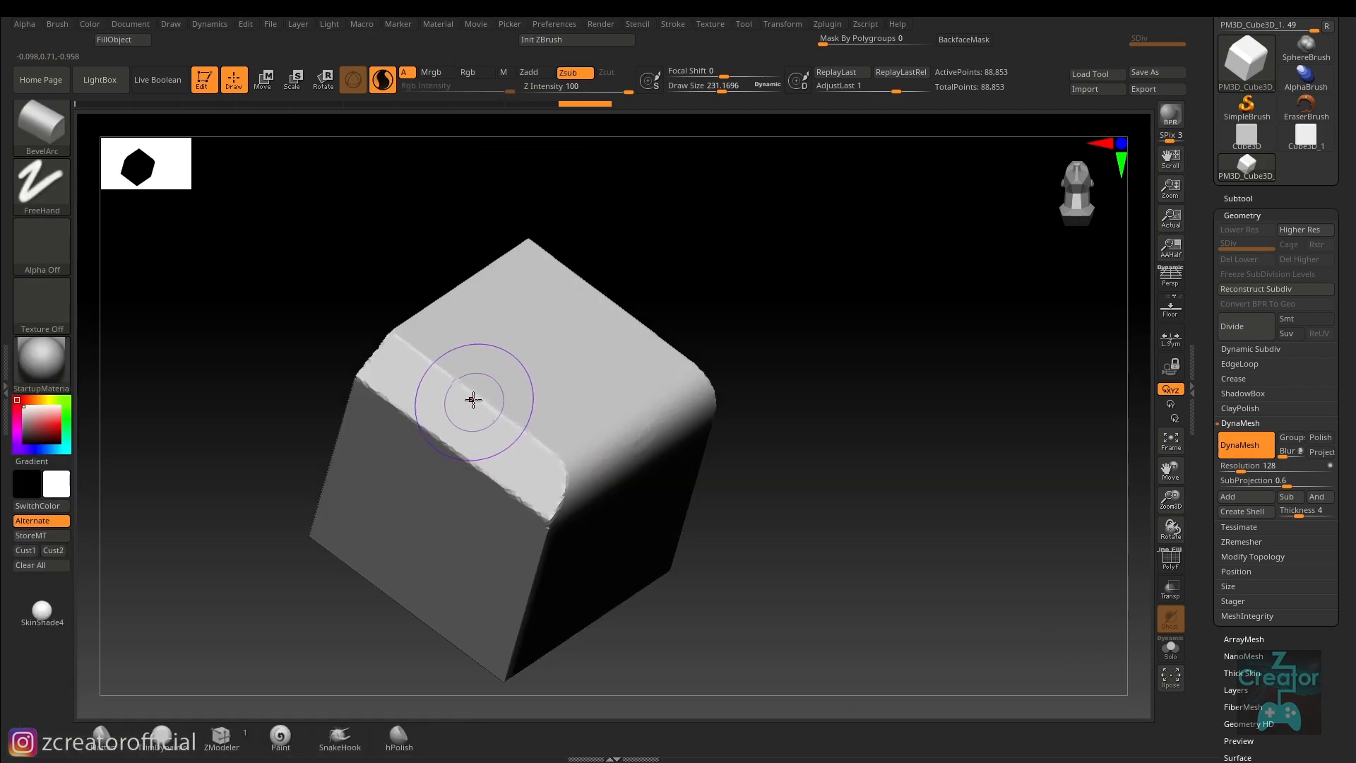
right_click_drag(473, 401, 490, 409)
left_click_drag(484, 405, 466, 408)
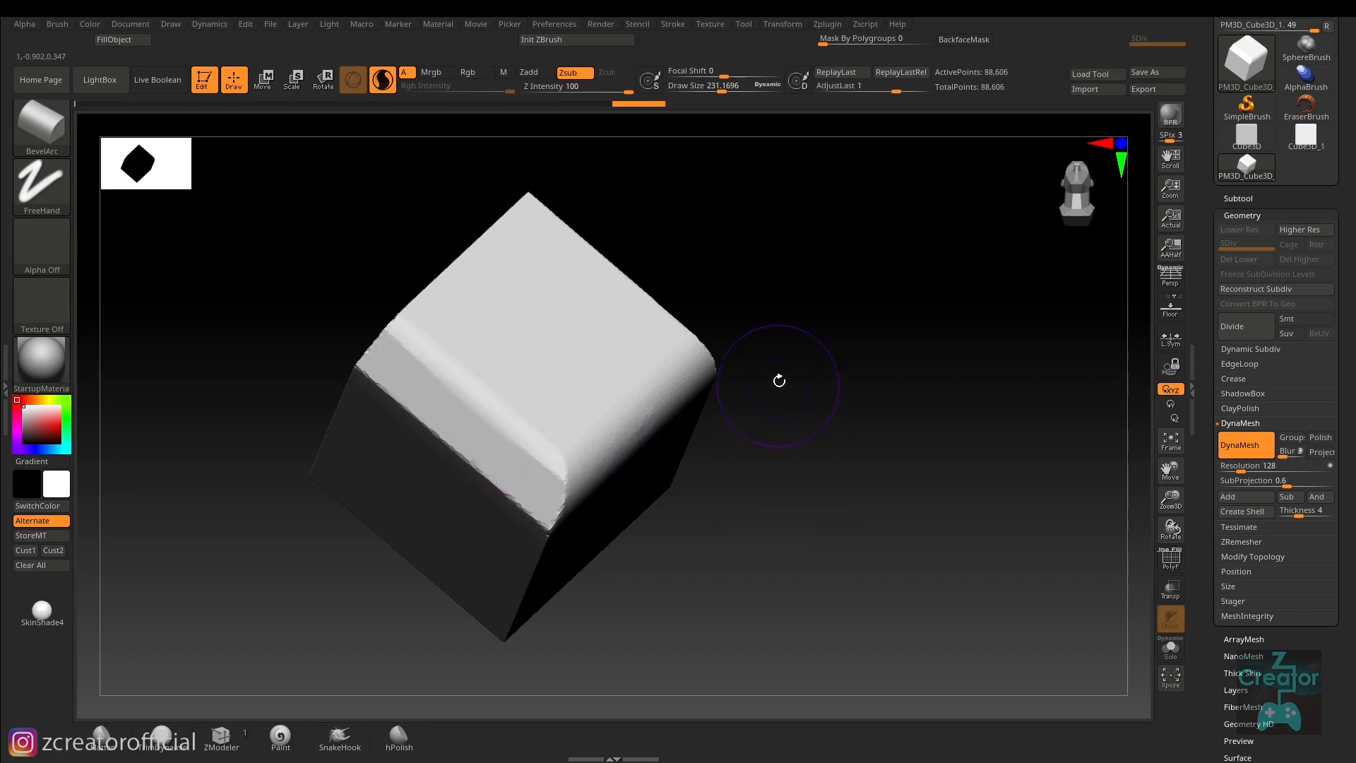
Dock the Brush palette in the side tray and bring its Modifiers settings into view
left_click(62, 23)
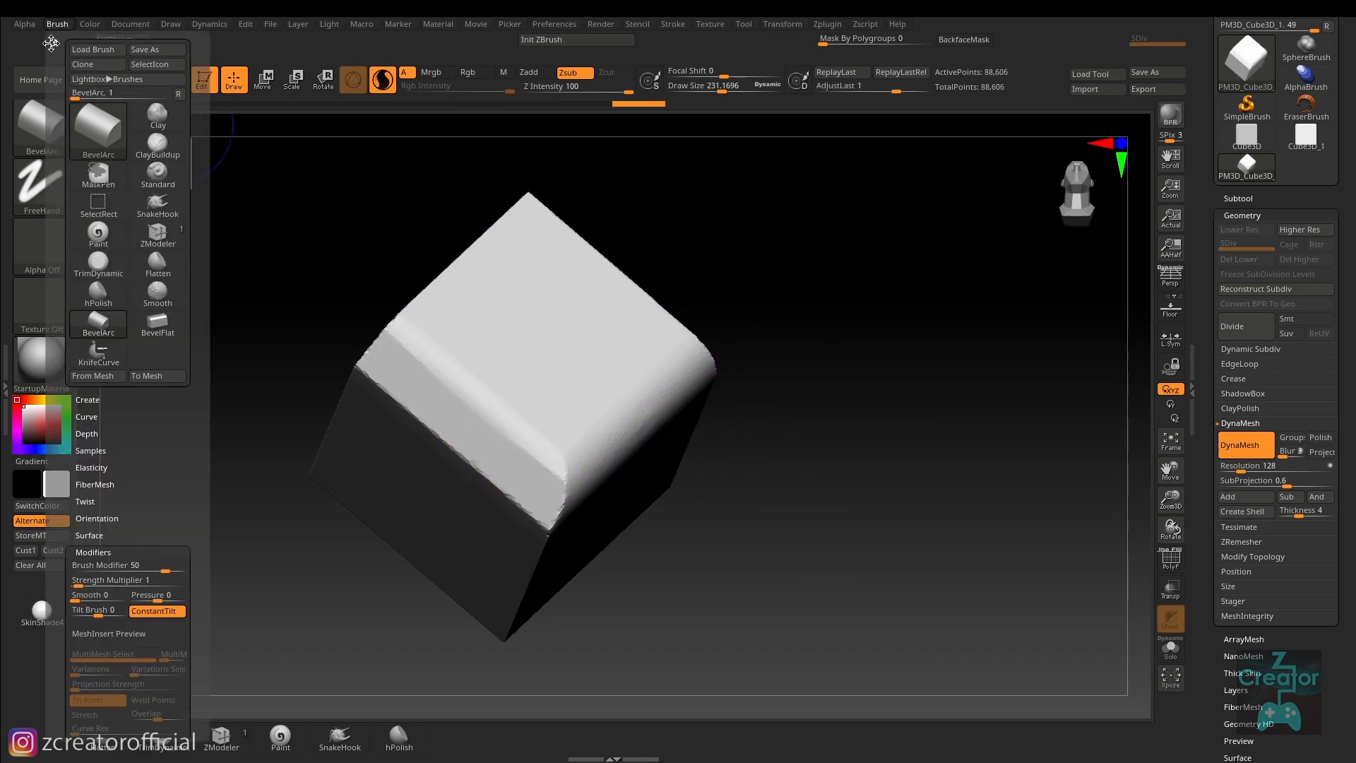
mouse_move(53, 43)
left_mouse_down()
mouse_move(874, 260)
mouse_move(310, 204)
mouse_move(320, 118)
mouse_move(1209, 24)
left_mouse_up()
mouse_move(1286, 550)
left_mouse_down()
mouse_move(1290, 473)
mouse_move(1257, 483)
left_mouse_up()
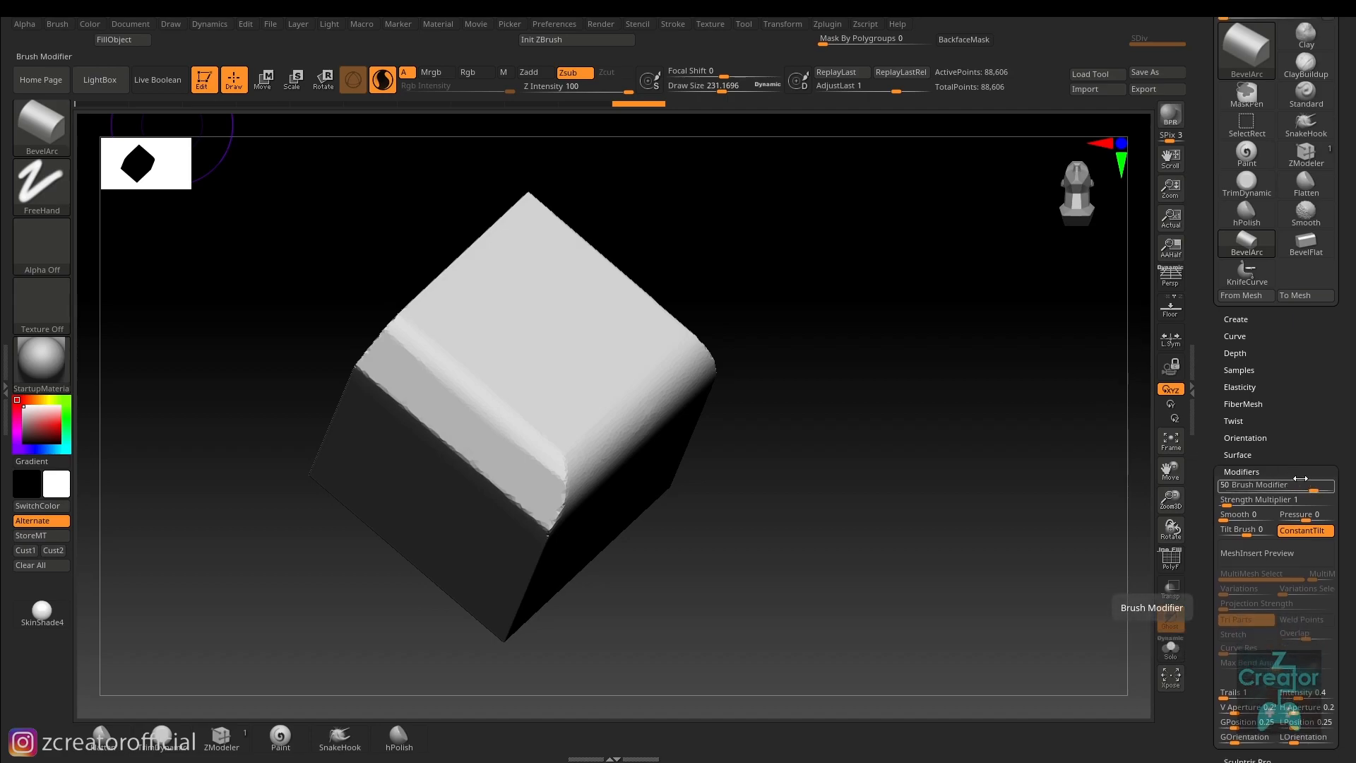
left_click(1292, 474)
left_click(1264, 473)
Undo the bevel strokes back to the sharp-edged DynaMesh cube
key("ctrl+z")
key("ctrl+z")
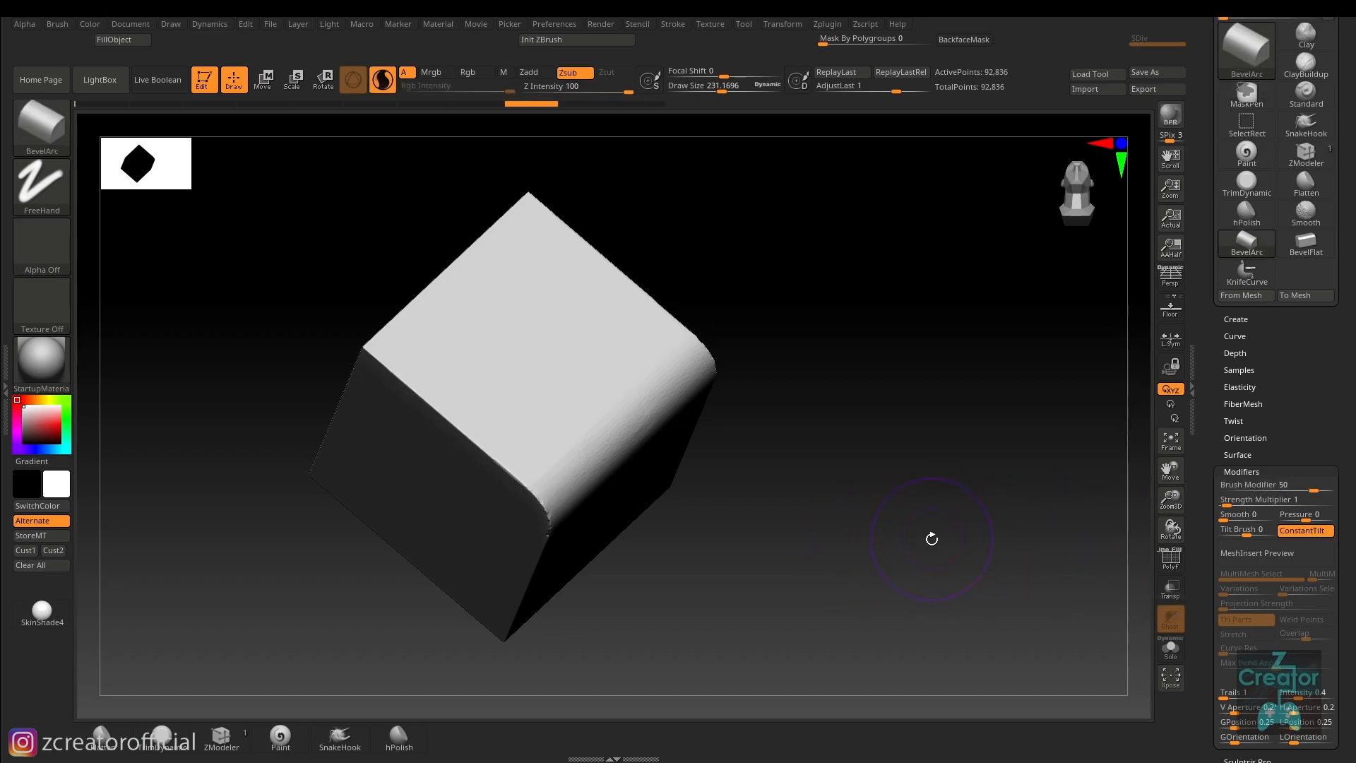
key("ctrl+z")
Set the Brush Modifier to 100 and round the top front edge with BevelArc at a draw size of about 238
right_click(909, 523)
left_click_drag(934, 510, 936, 510)
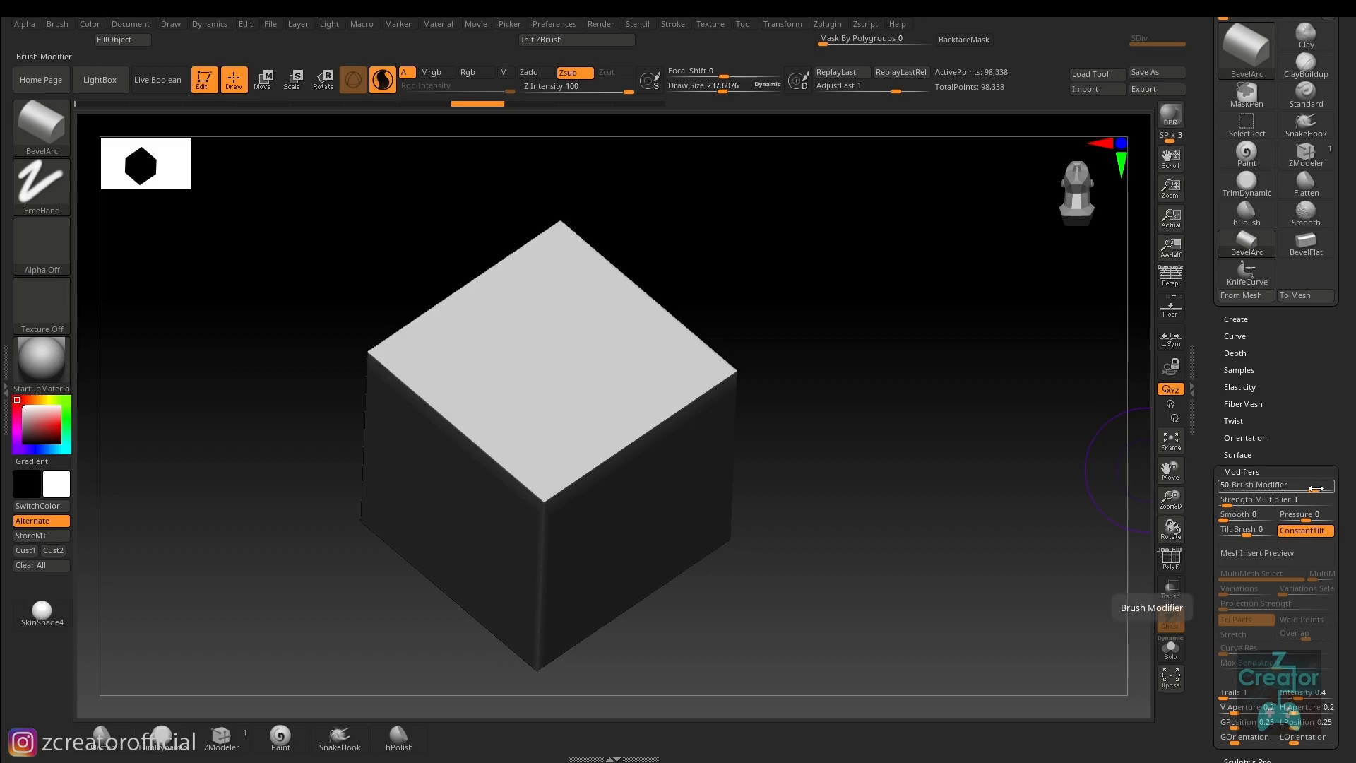
left_click_drag(1317, 488, 1334, 488)
right_click_drag(735, 521, 612, 430)
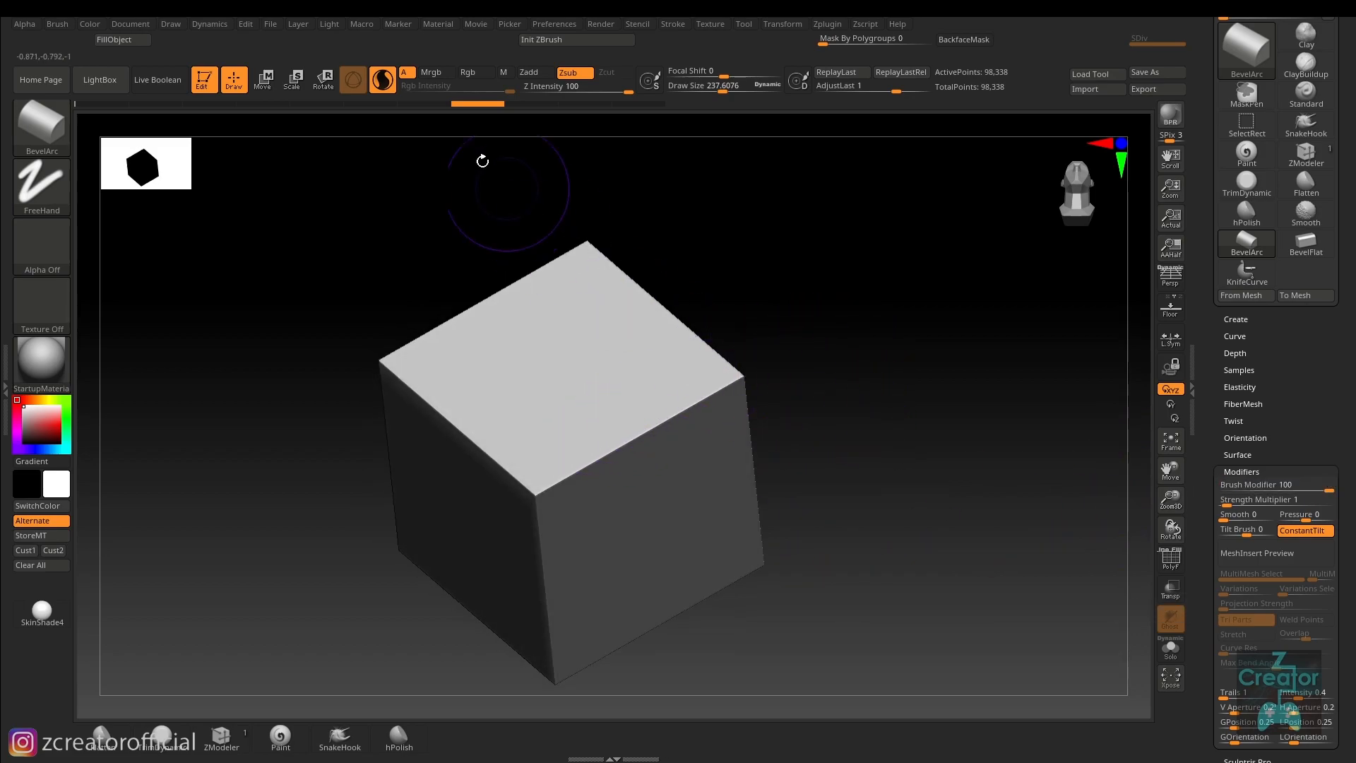
mouse_move(590, 439)
left_mouse_down()
mouse_move(615, 460)
mouse_move(591, 454)
mouse_move(551, 483)
mouse_move(536, 466)
mouse_move(725, 375)
left_mouse_up()
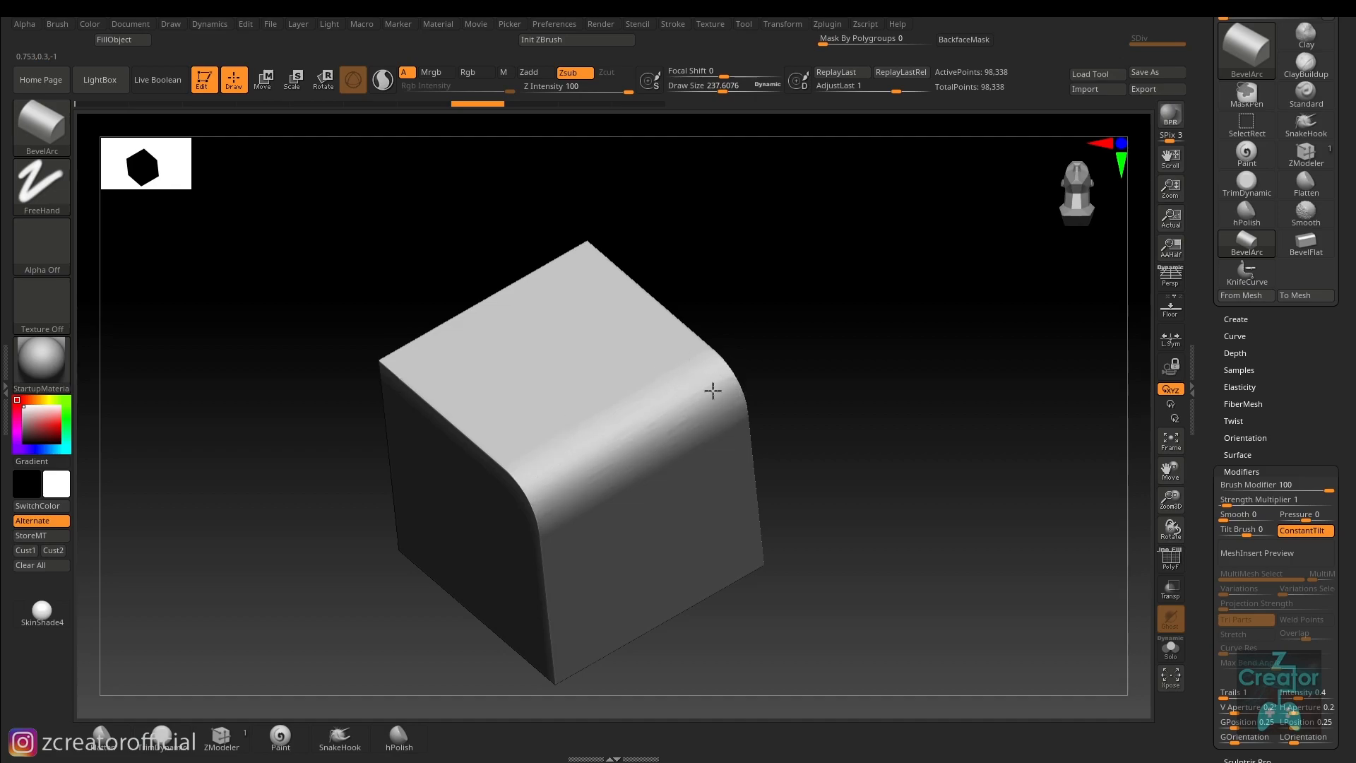
Step the cube back to its base mesh before subdivision and display its polyframe
right_click_drag(862, 454, 766, 447)
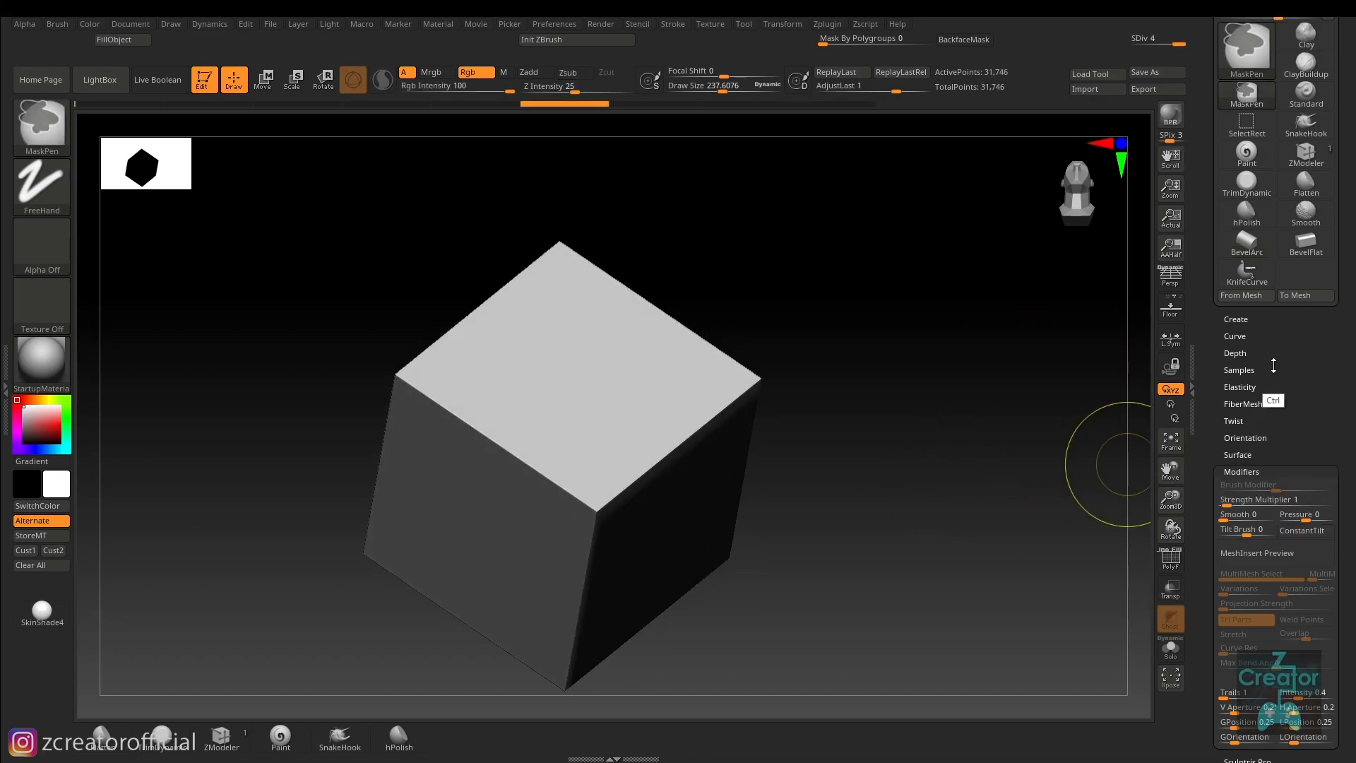
left_click_drag(1273, 365, 1300, 274)
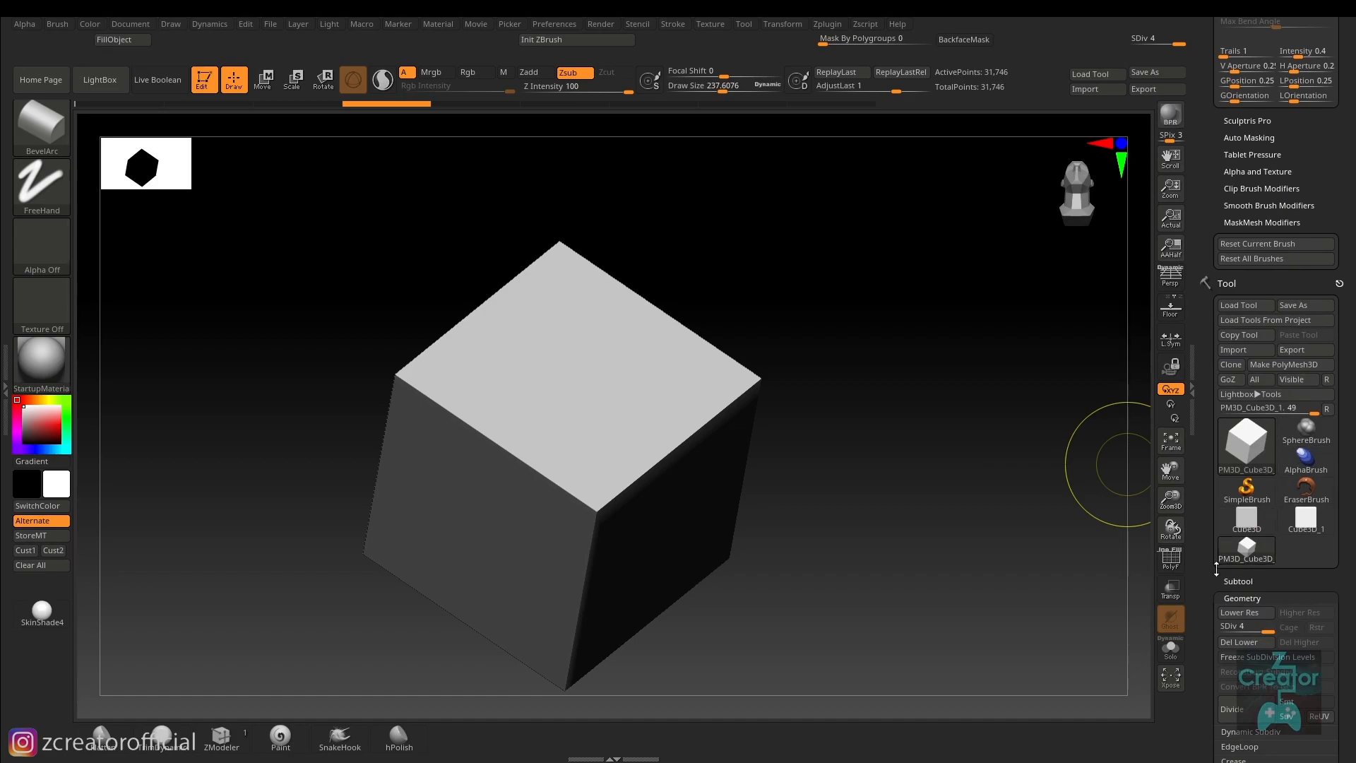
key("shift+d")
key("shift+d")
key("shift+d")
key("g")
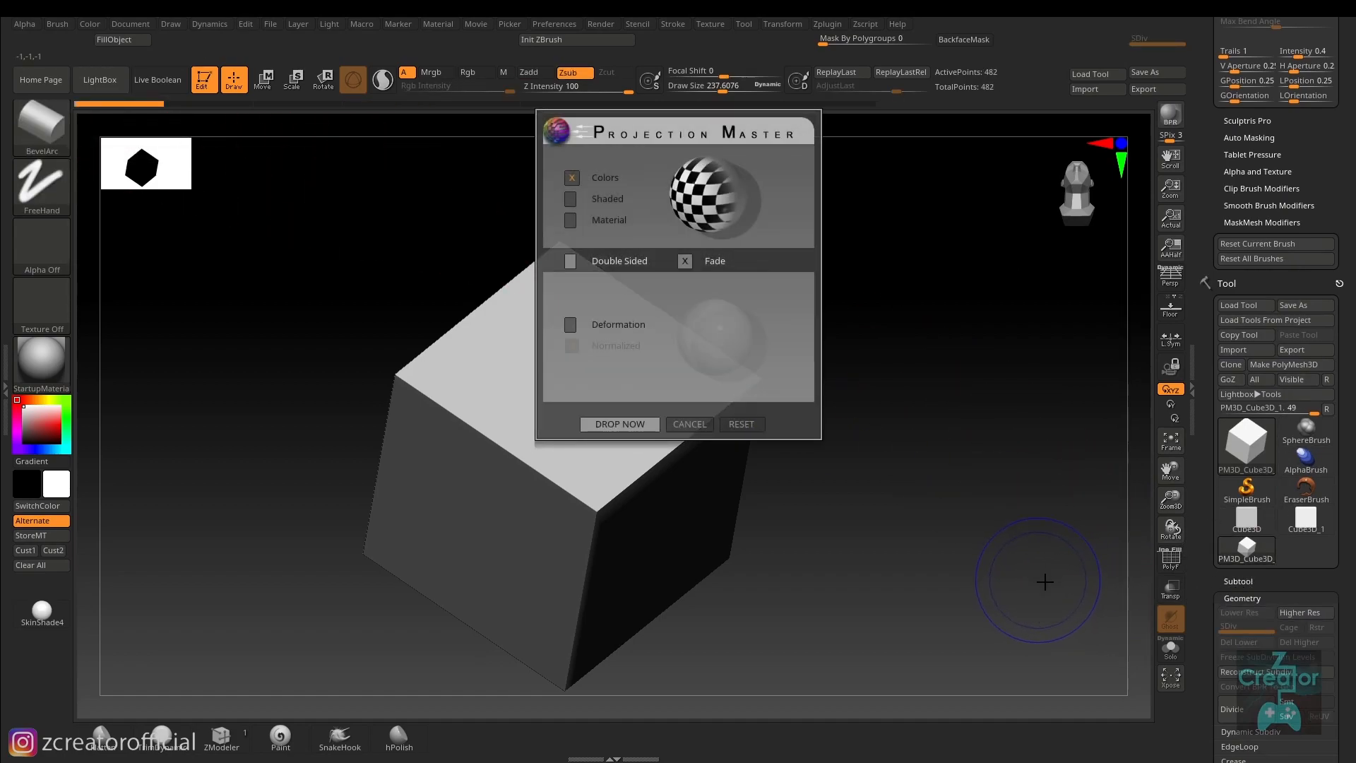
left_click(705, 423)
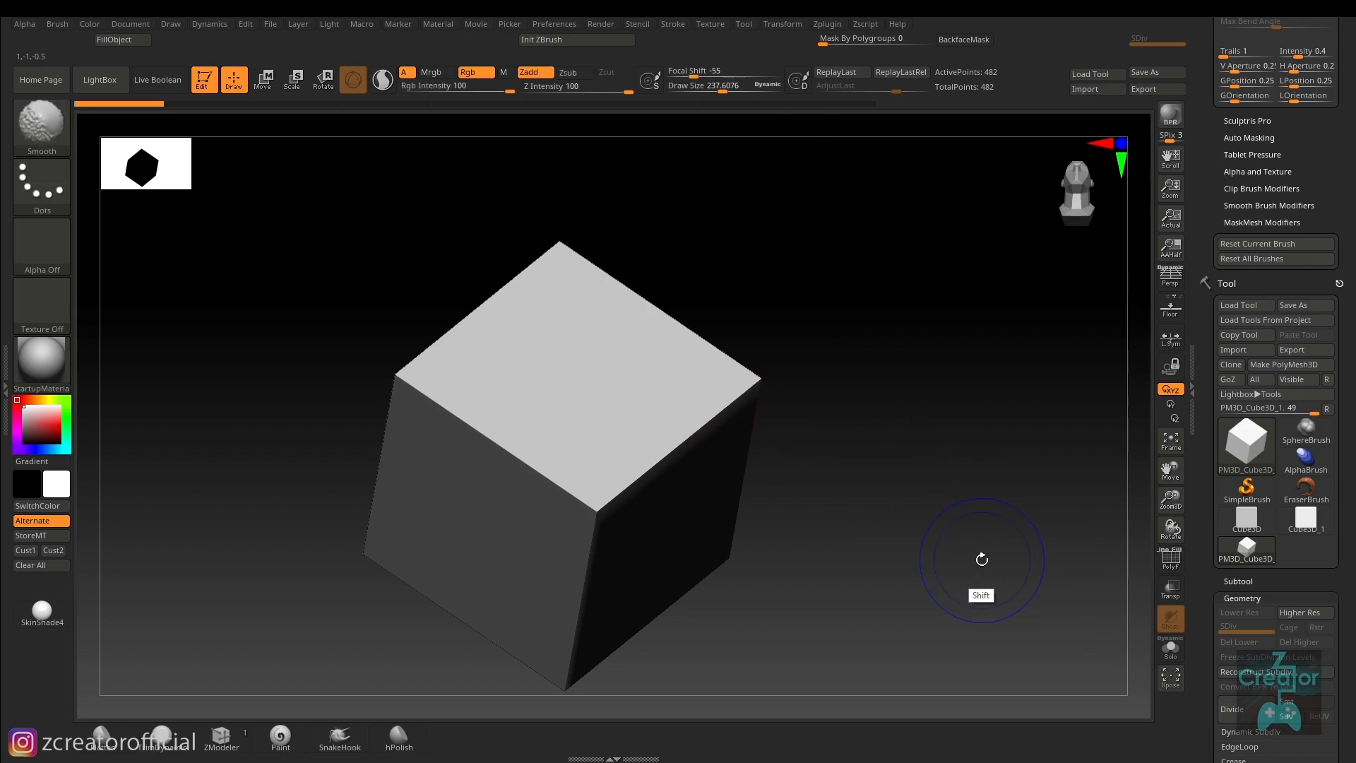
key("shift+f")
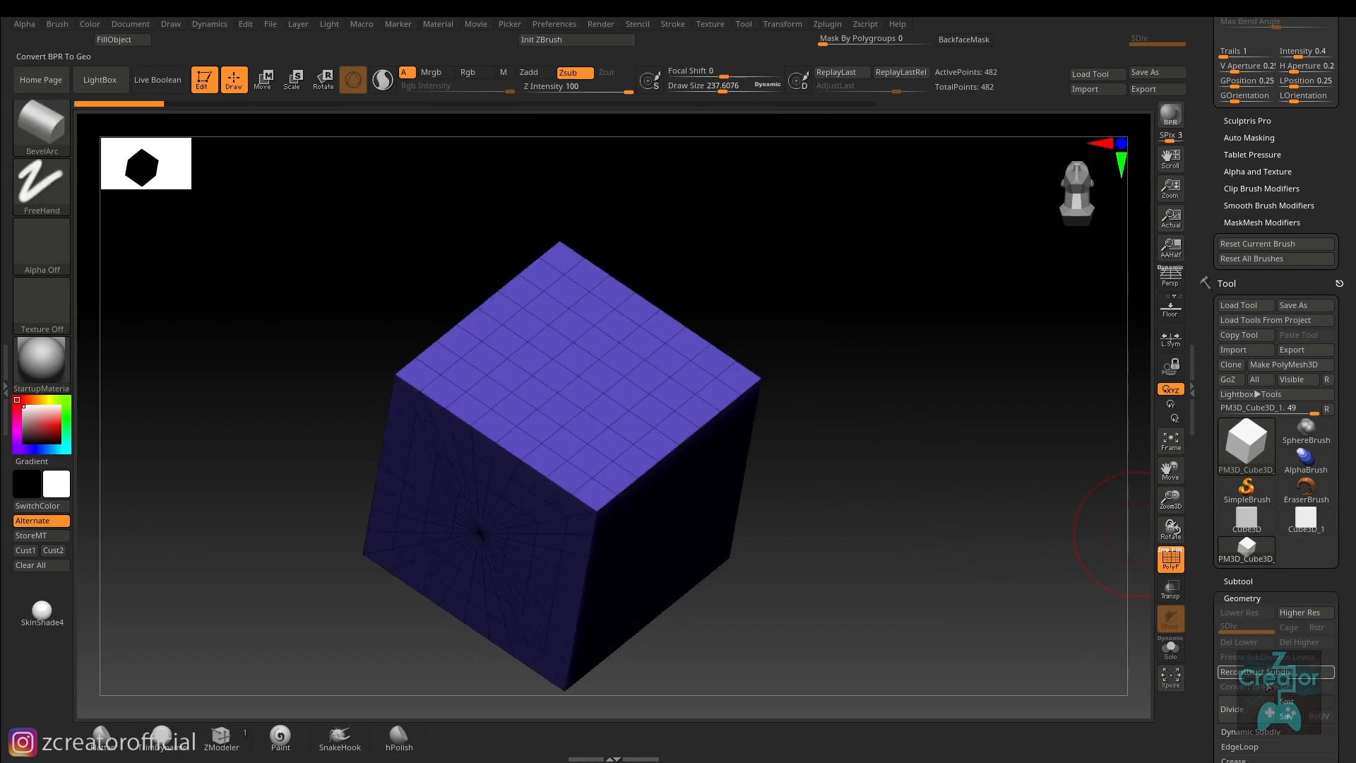
Restore the cube to subdivision level 6 through the undo history and hide the polyframe
left_click(181, 104)
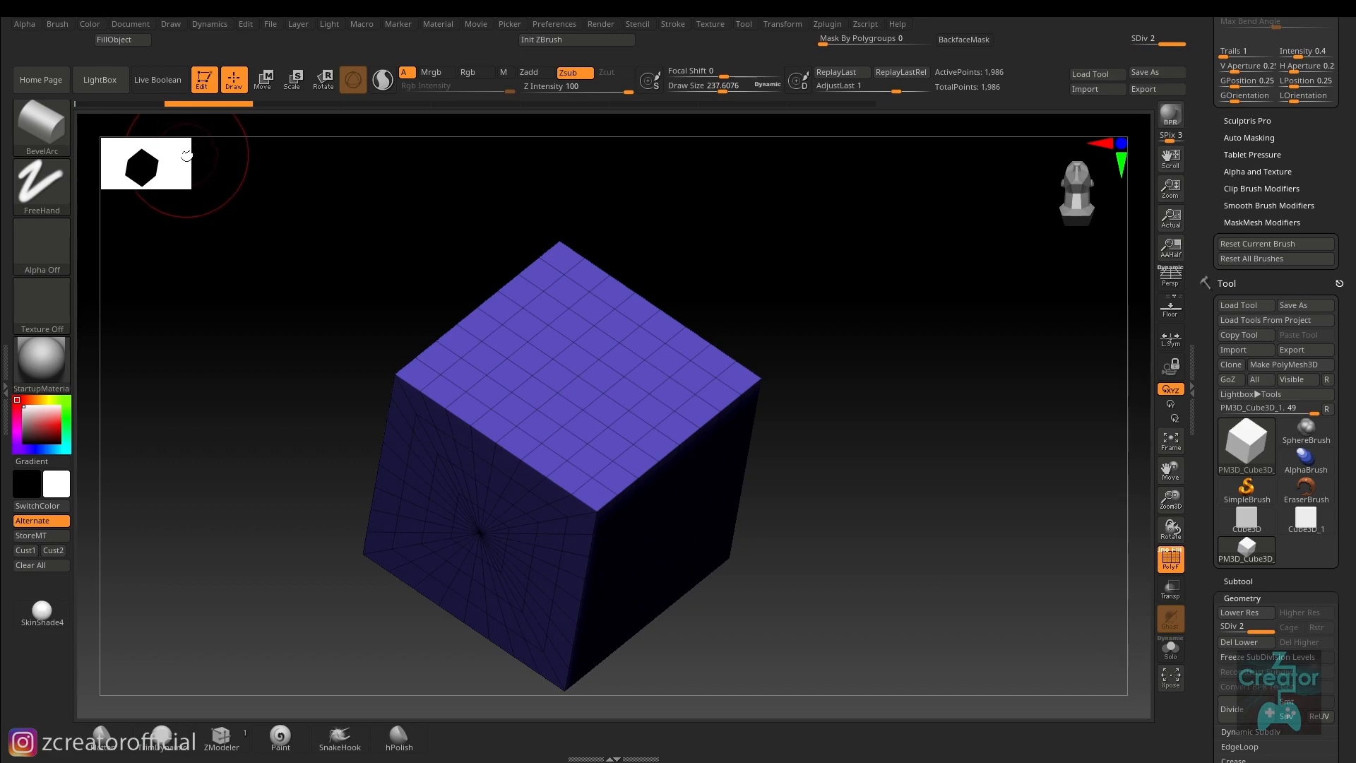
left_click(382, 104)
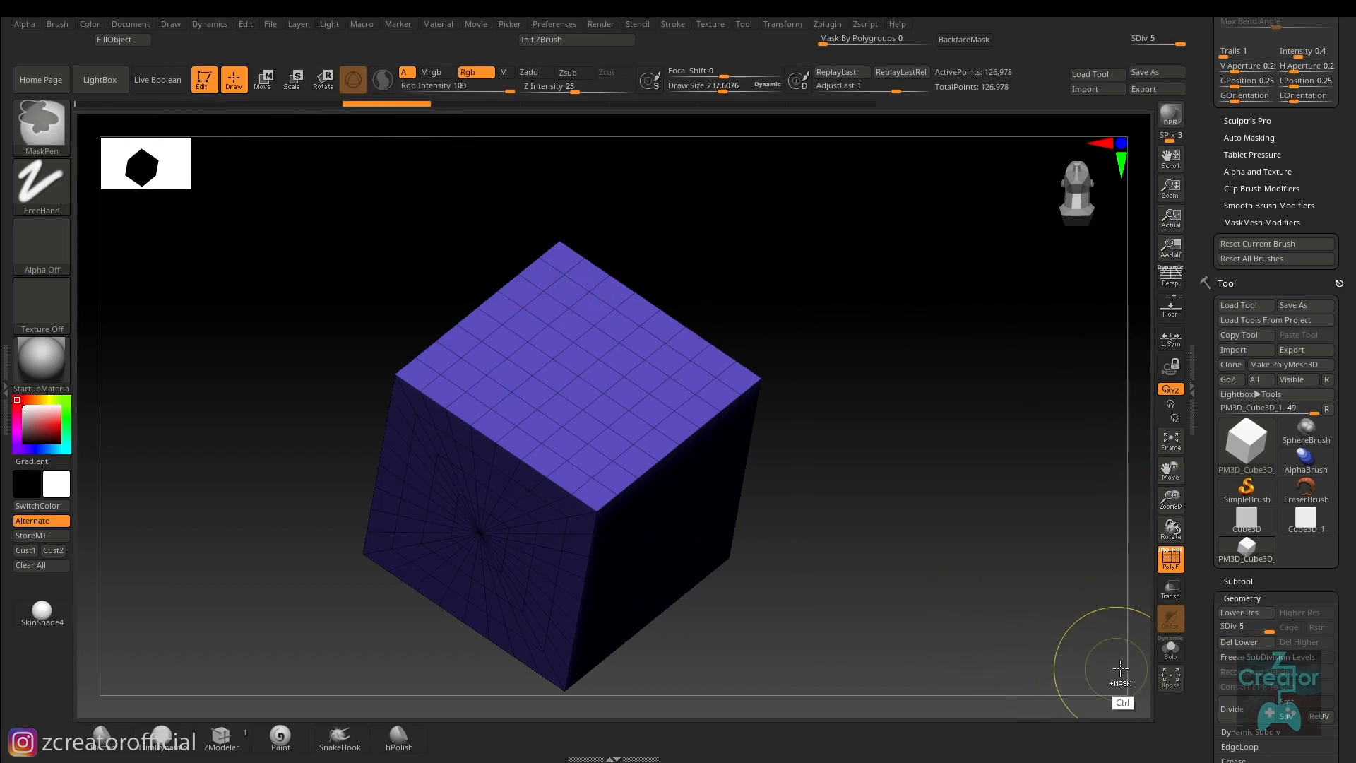
key("ctrl+shift+z")
key("ctrl+shift+z")
key("shift+f")
right_click_drag(863, 517, 872, 502)
key("s")
left_click_drag(872, 504, 890, 506)
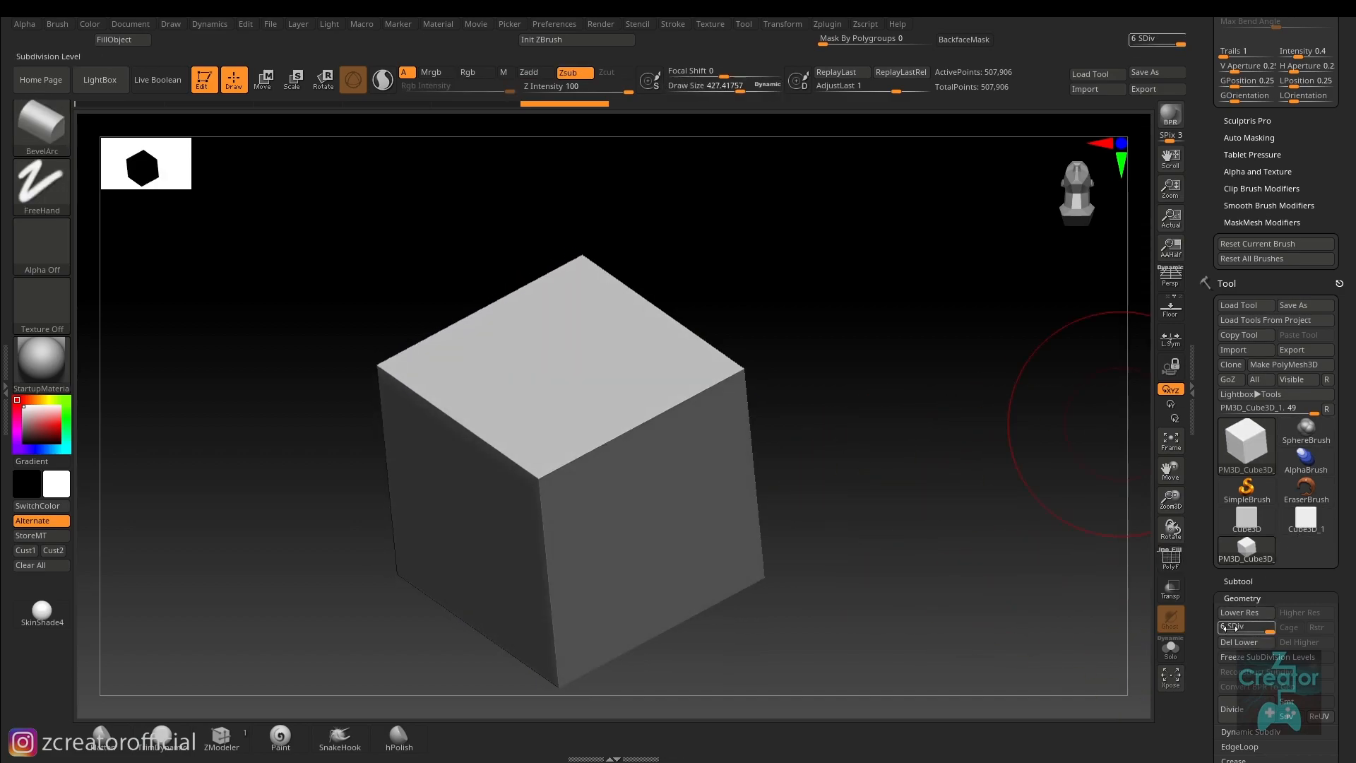
Lower the cube to subdivision level 1 and show its polyframe, with the draw size set to 112
left_click_drag(1230, 629, 1220, 628)
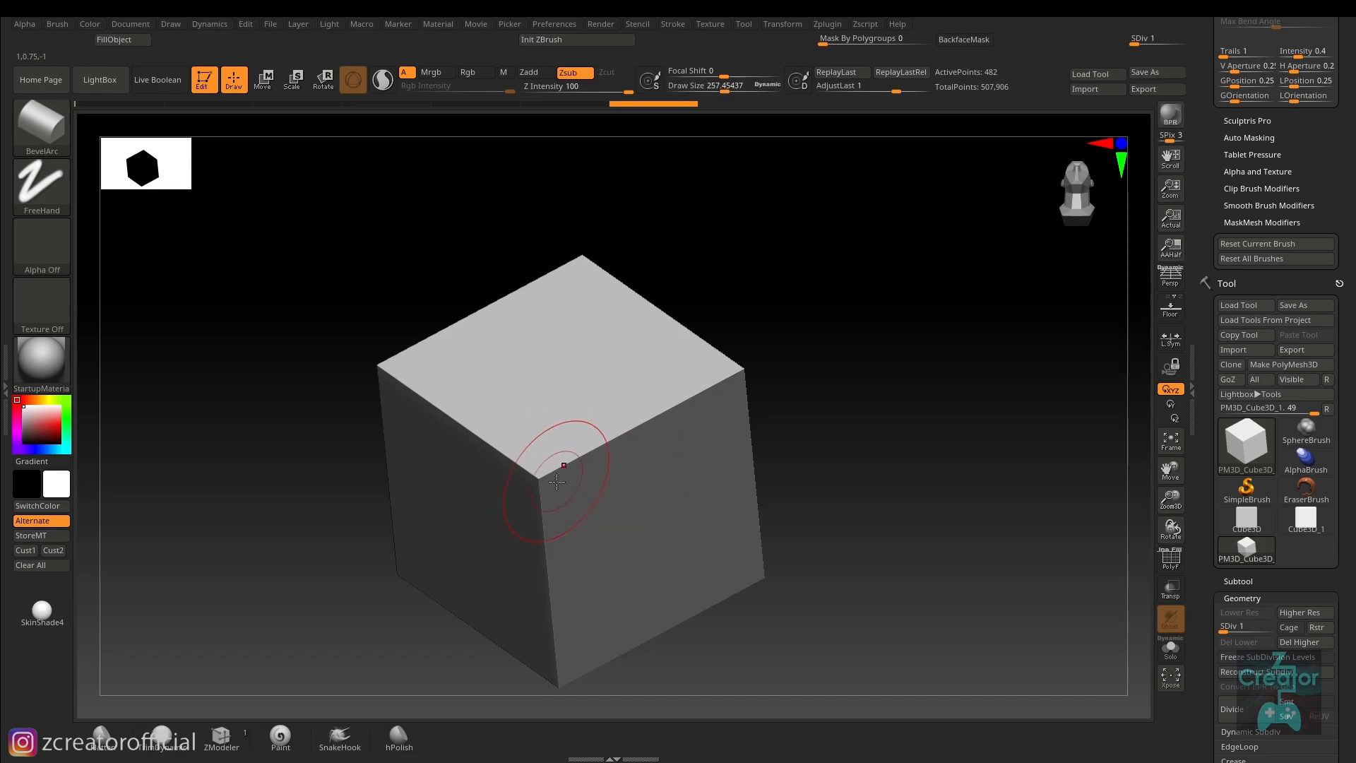
key("shift+f")
mouse_move(553, 474)
right_mouse_down()
mouse_move(556, 505)
mouse_move(568, 497)
right_mouse_up()
key("s")
left_click_drag(568, 497, 547, 499)
mouse_move(545, 472)
right_mouse_down()
mouse_move(548, 529)
mouse_move(567, 483)
right_mouse_up()
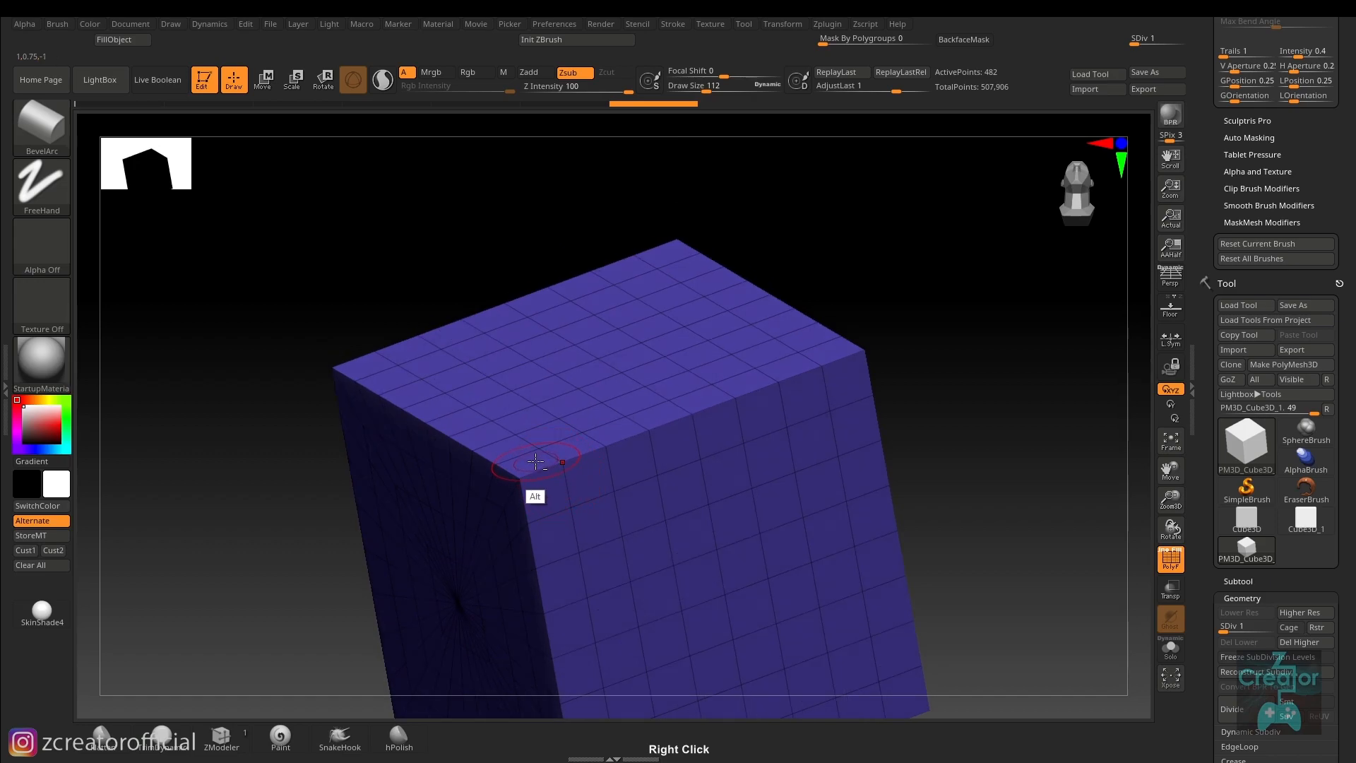
Switch to the ZModeler brush and temporarily mark the corner polygons at both ends of the top front edge
key("b")
key("s")
key("t")
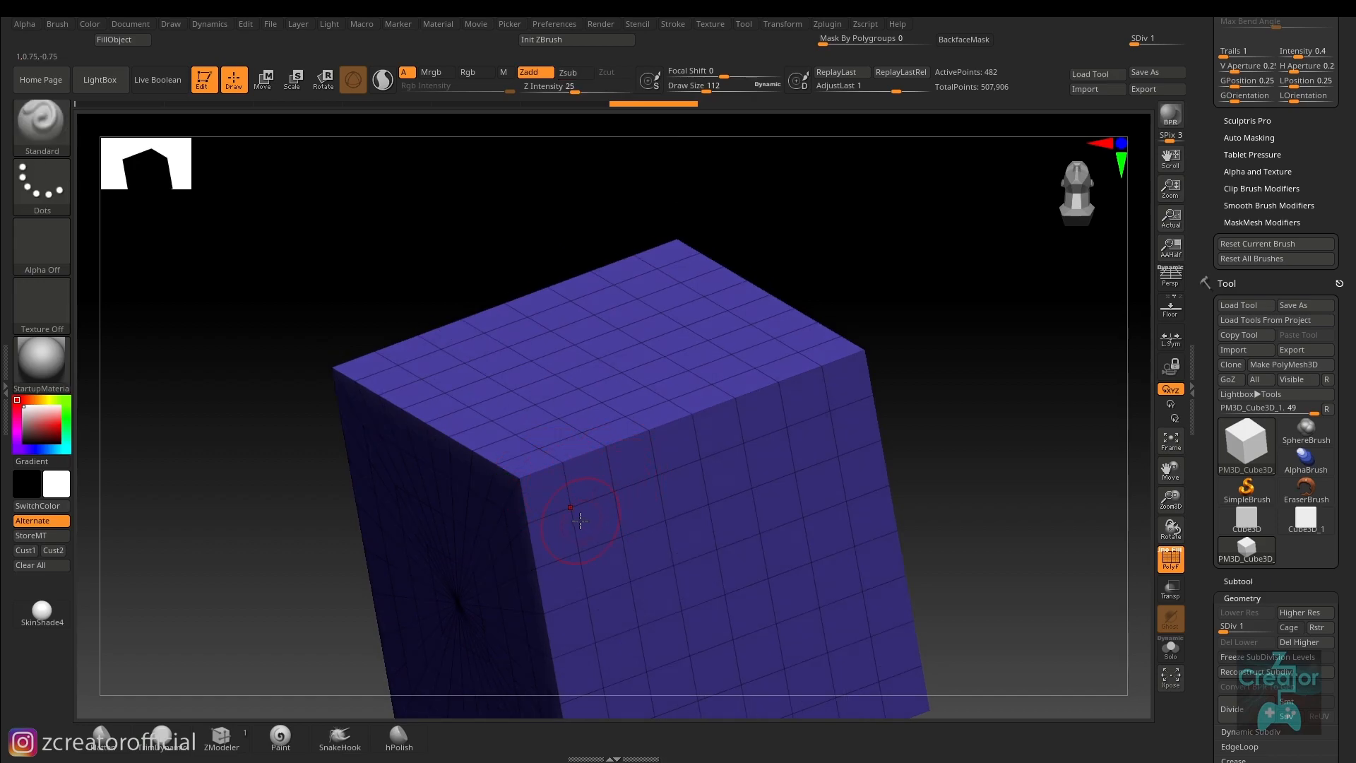
key("b")
key("z")
key("m")
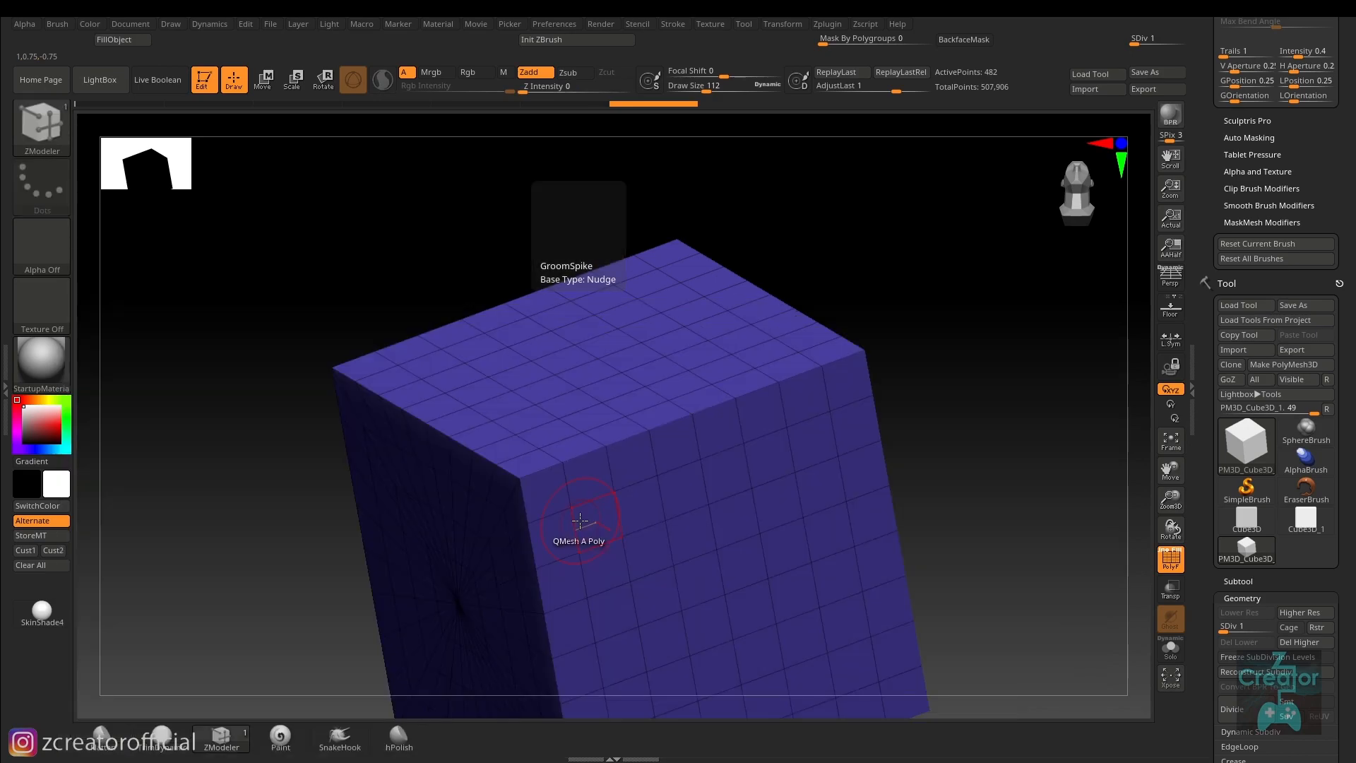
left_click(531, 463)
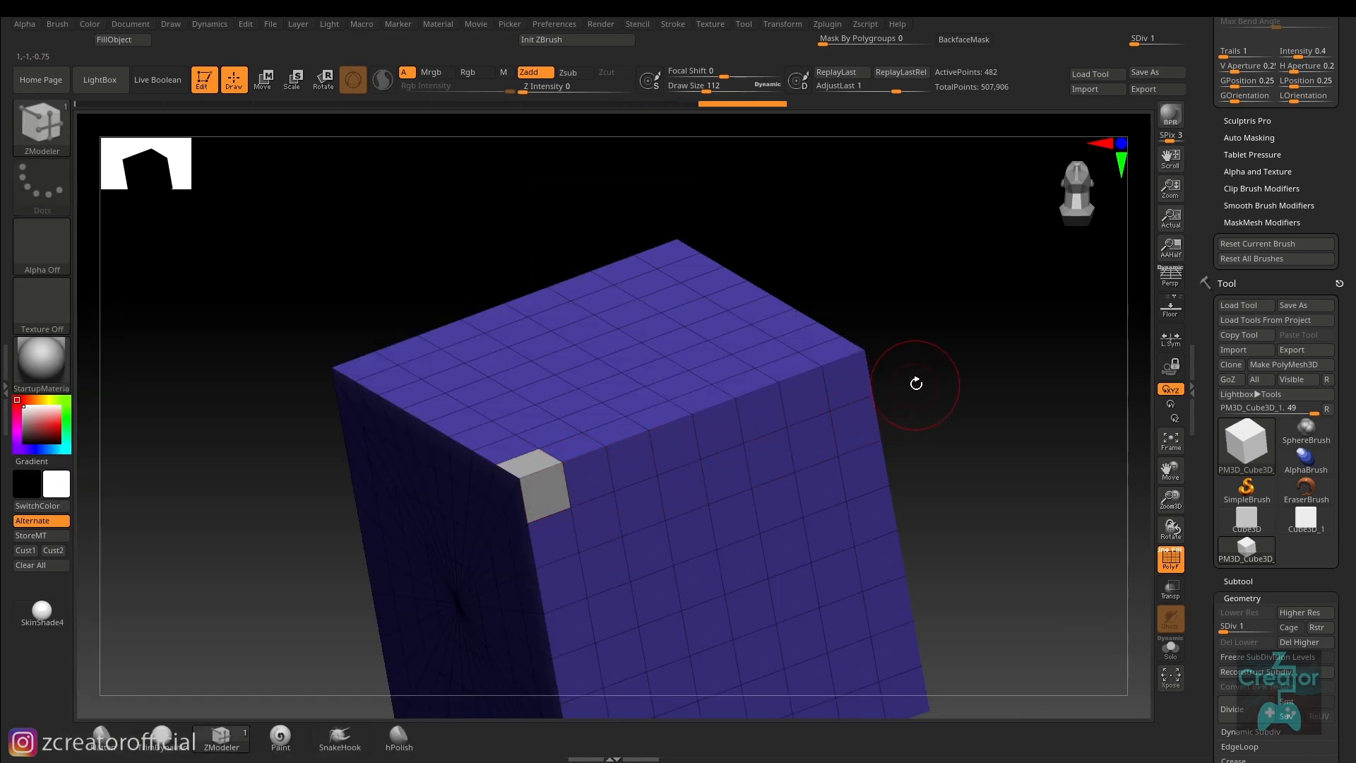
left_click(851, 378)
right_click_drag(852, 378, 987, 530)
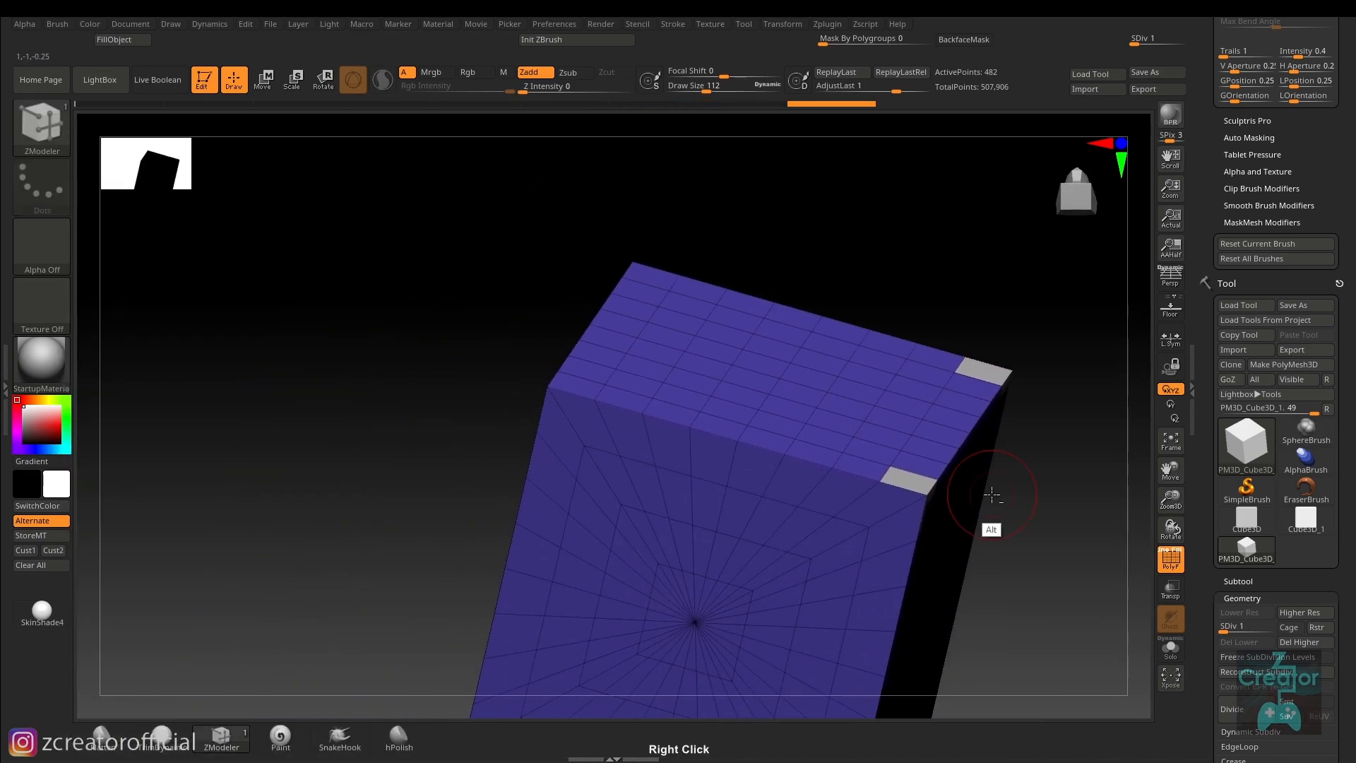
Temporarily mark the corner polygons at the ends of the cube's remaining parallel side edges
right_click_drag(551, 421, 863, 496)
left_click(531, 401)
left_click(576, 331)
right_click_drag(580, 336, 707, 537)
left_click(639, 477)
left_click(707, 537)
right_click_drag(651, 454, 617, 387)
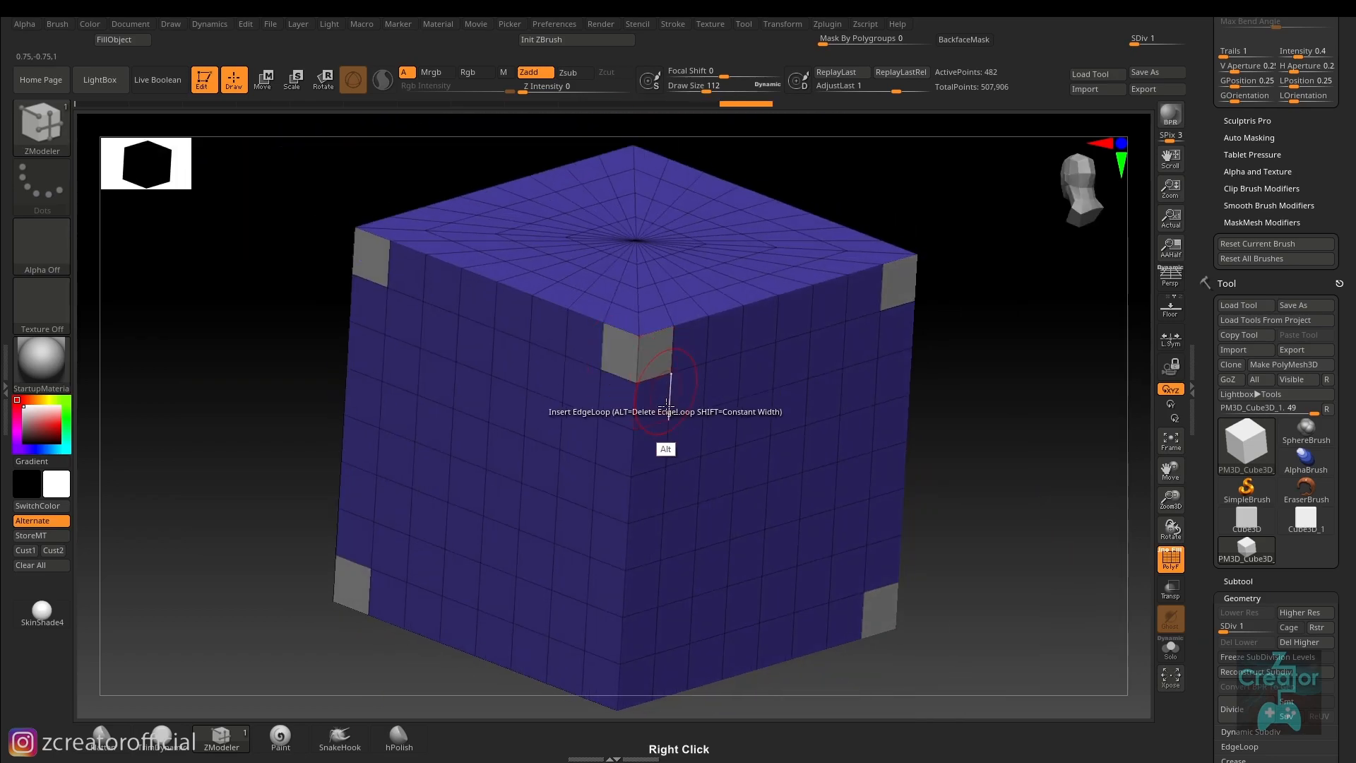
Mark the last corner polygon beside the lower edge and assign all marked corner polygons to one new polygroup
right_click_drag(645, 645, 627, 472)
left_click(633, 503, "alt")
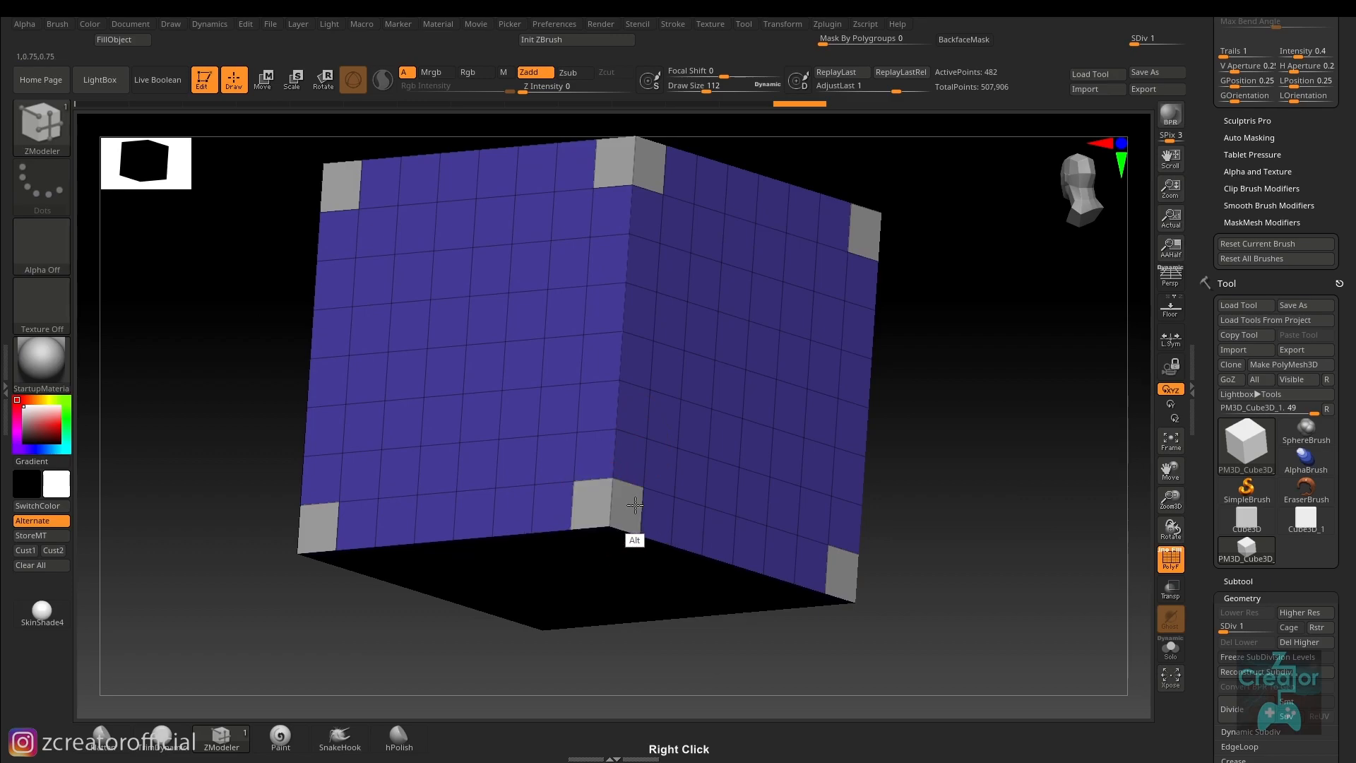
left_click(634, 504)
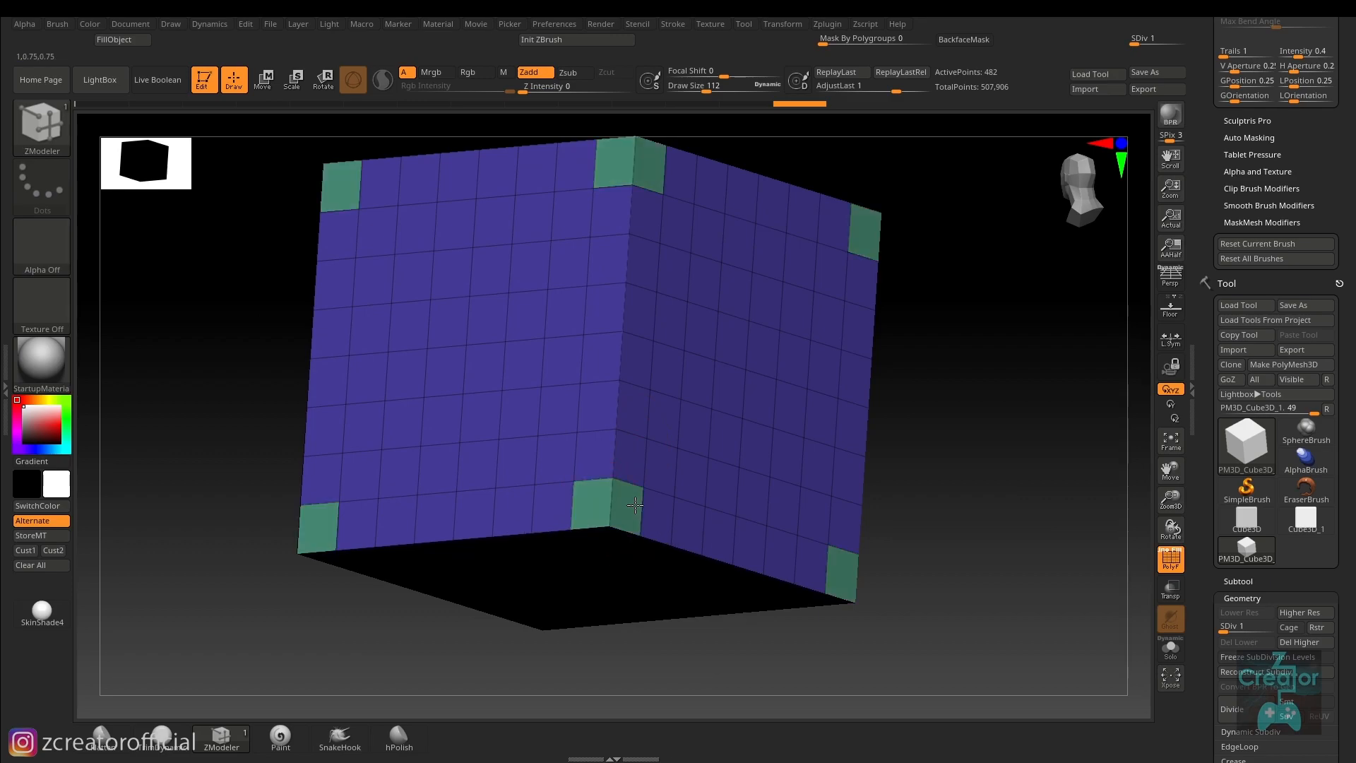
Raise the cube to subdivision level 6 and display only the polygroup fill, without wireframe lines
right_click_drag(635, 504, 989, 438)
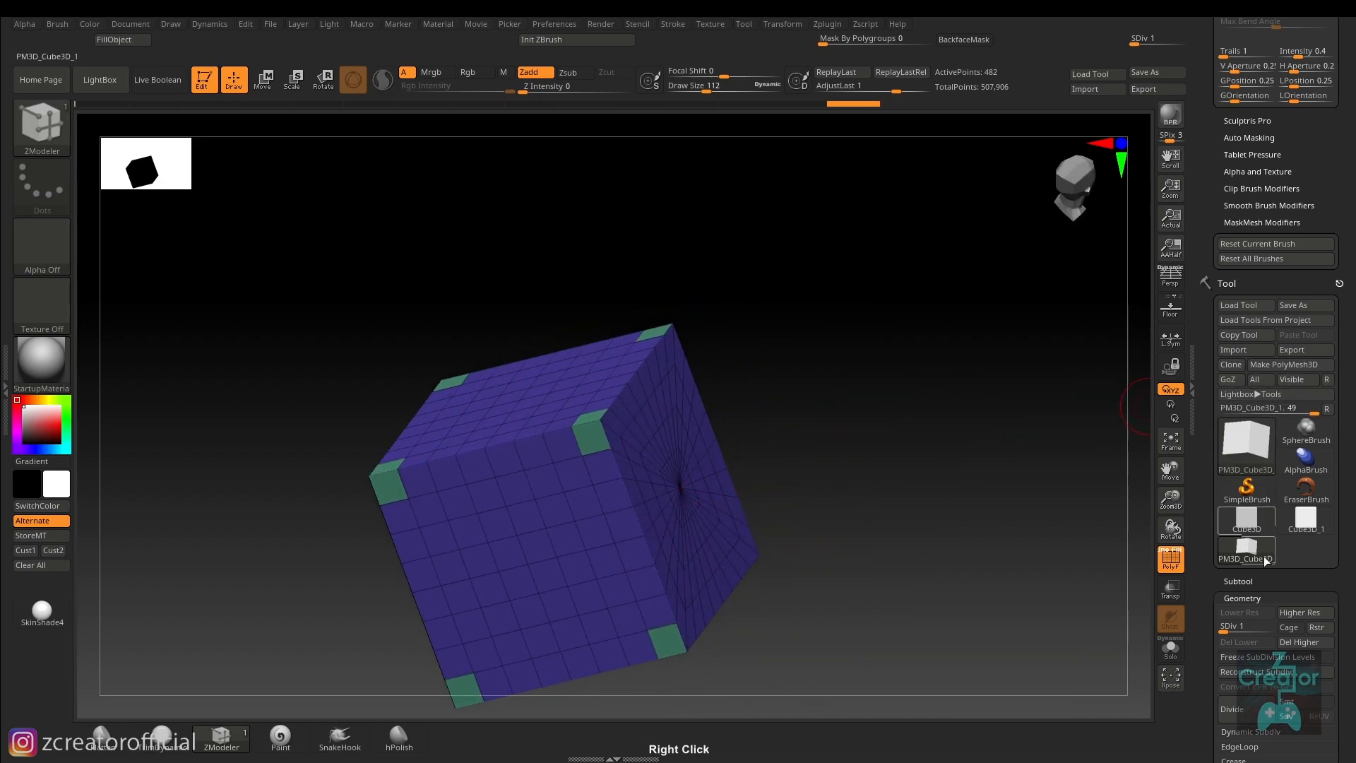
left_click_drag(1259, 623, 1272, 624)
right_click_drag(911, 548, 821, 487)
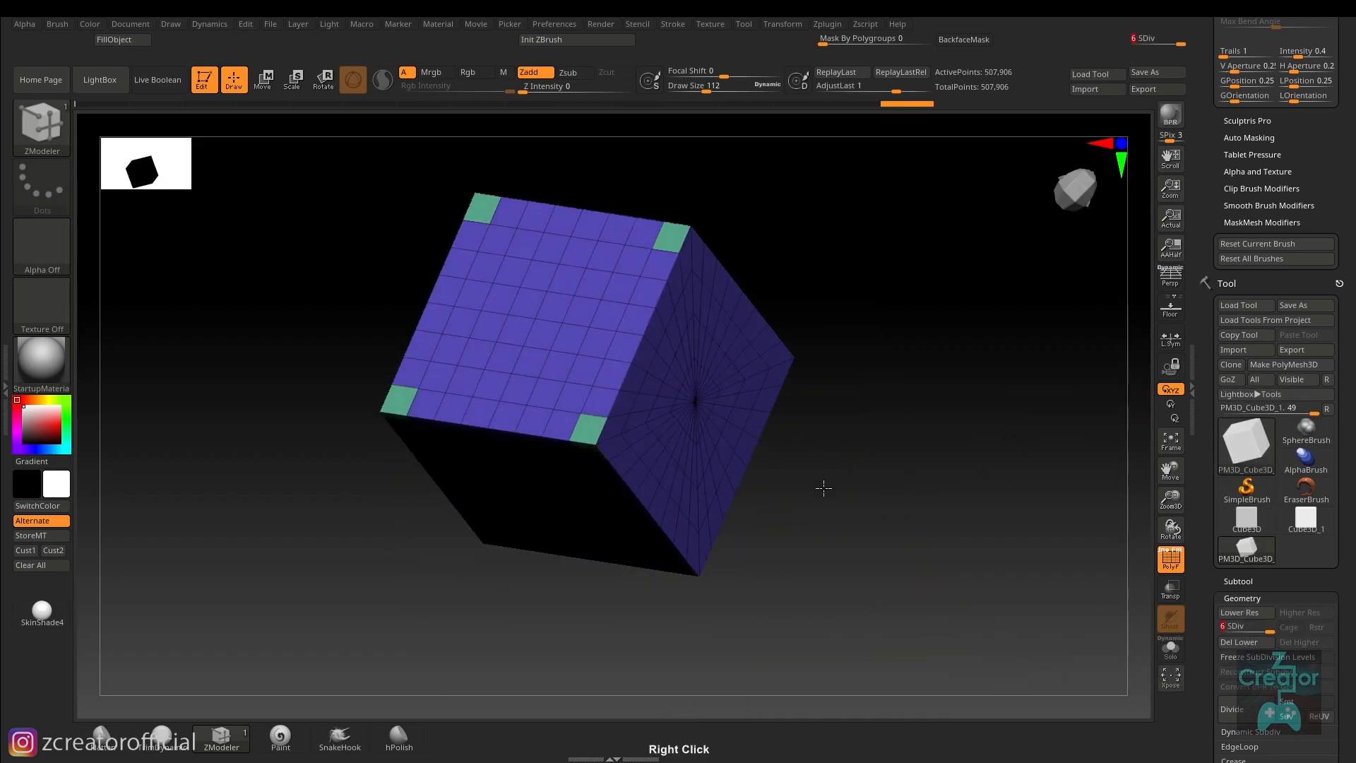
key("s")
key("shift+f")
key("s")
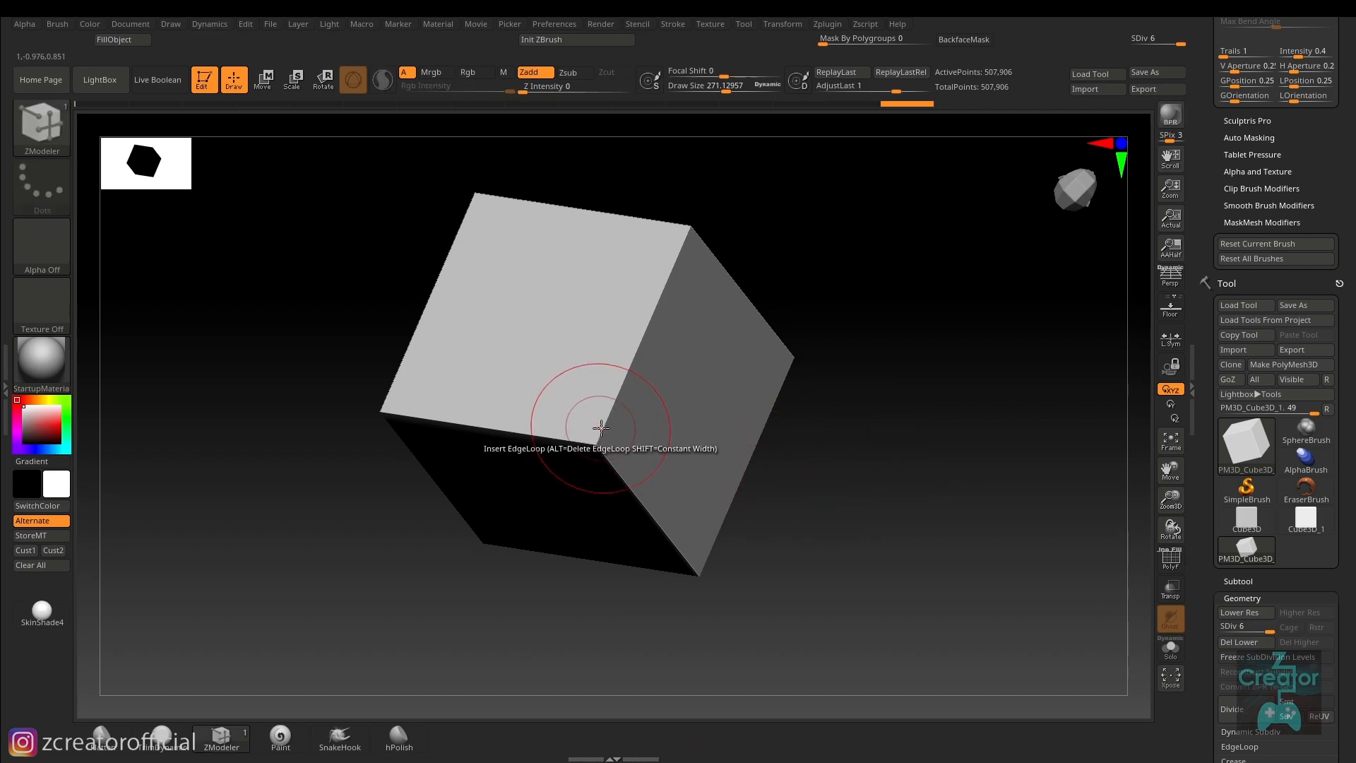
key("shift+f")
right_click_drag(606, 432, 621, 421)
key("s")
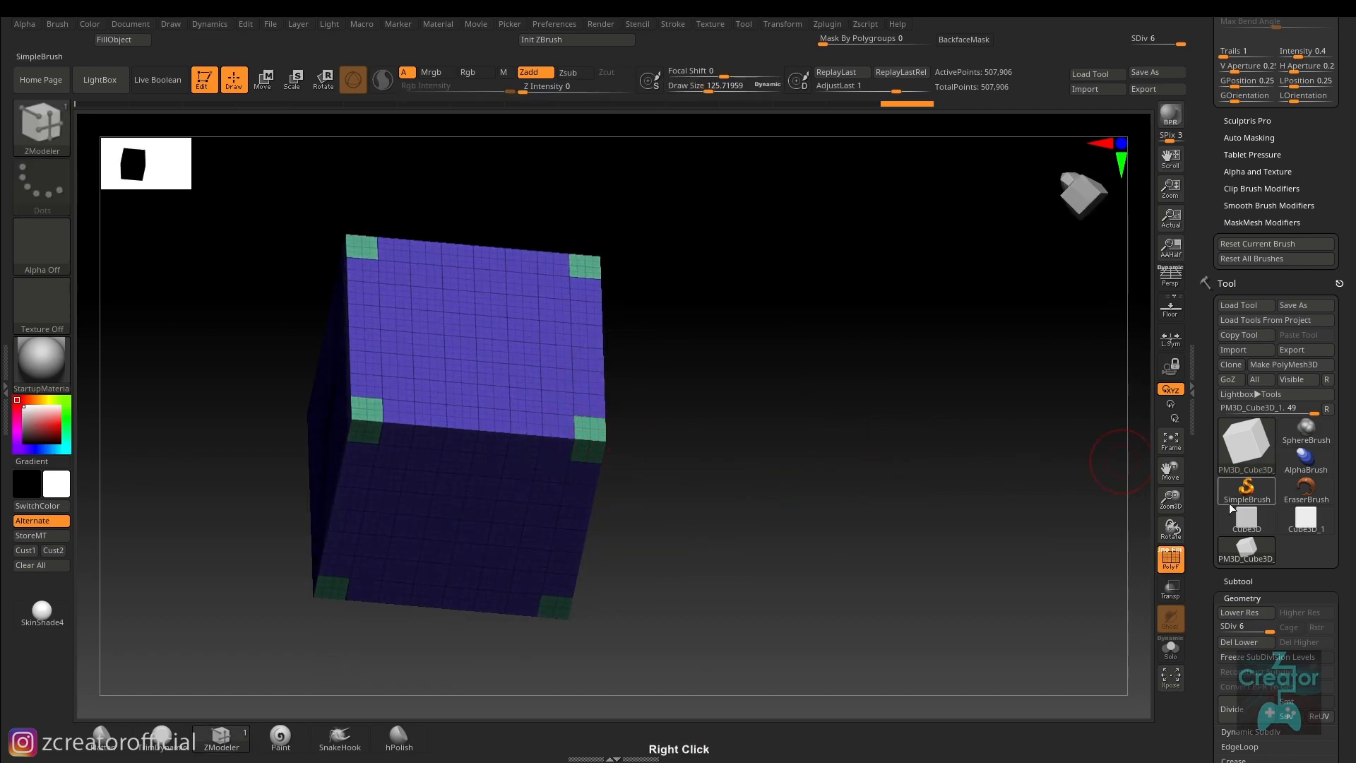
left_click(1167, 553)
Switch to the BevelArc brush and set its Brush Modifier to 50
right_click_drag(595, 401, 771, 453)
key("b")
key("b")
key("a")
key("s")
left_click_drag(959, 459, 984, 459)
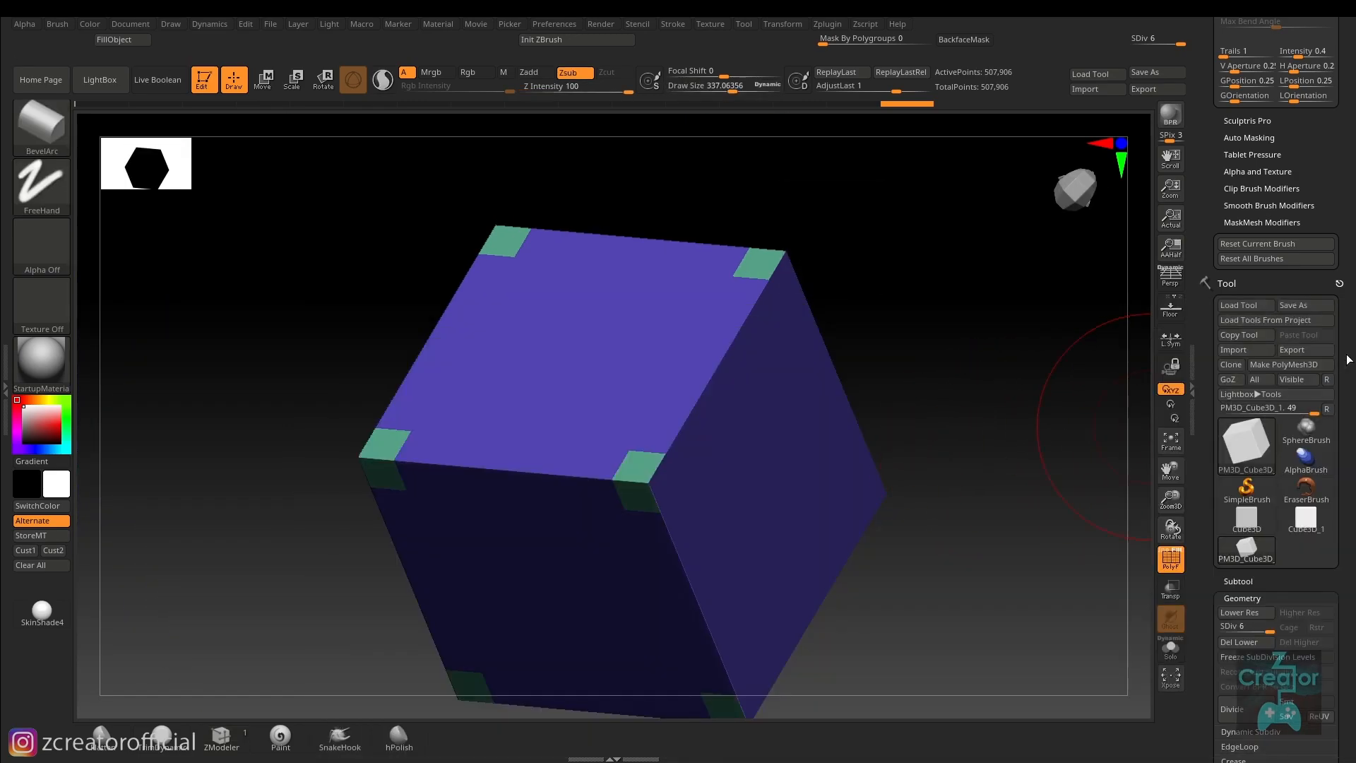
left_click_drag(1327, 174, 1334, 329)
left_click(1291, 316)
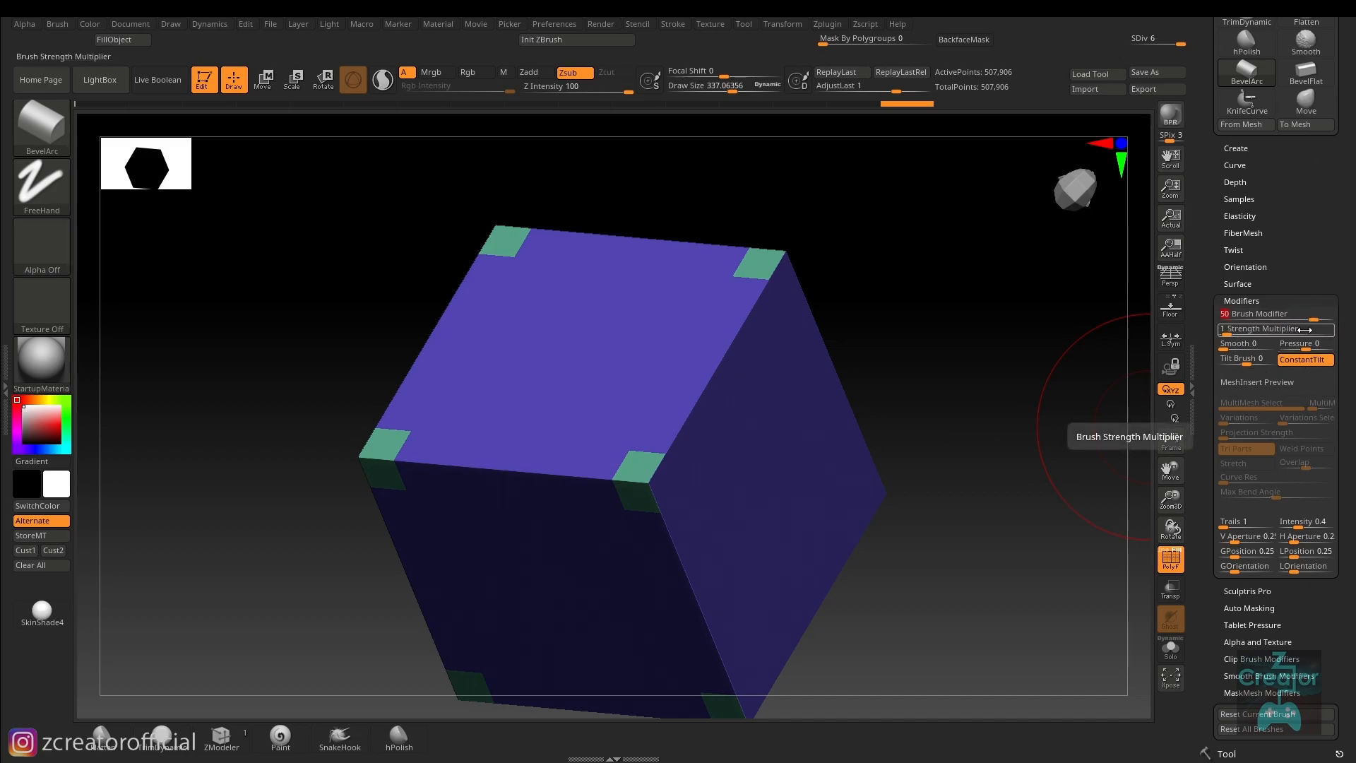
Set the draw size to about 156 and bevel the front edge between its two green corner polygroups with BevelArc
right_click_drag(630, 460, 647, 460)
key("s")
left_click_drag(646, 462, 624, 465)
right_click_drag(625, 466, 648, 461)
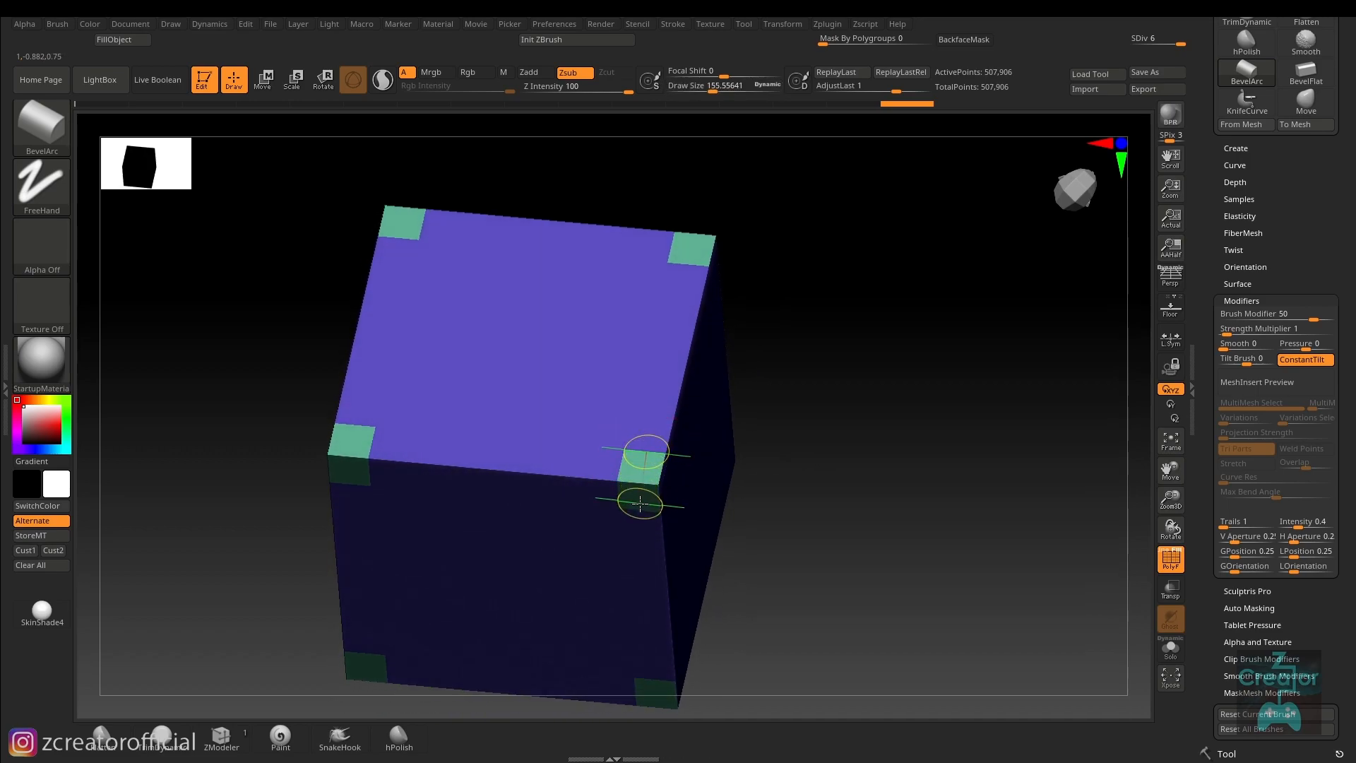
mouse_move(640, 510)
left_mouse_down()
mouse_move(634, 488)
mouse_move(607, 481)
mouse_move(344, 453)
left_mouse_up()
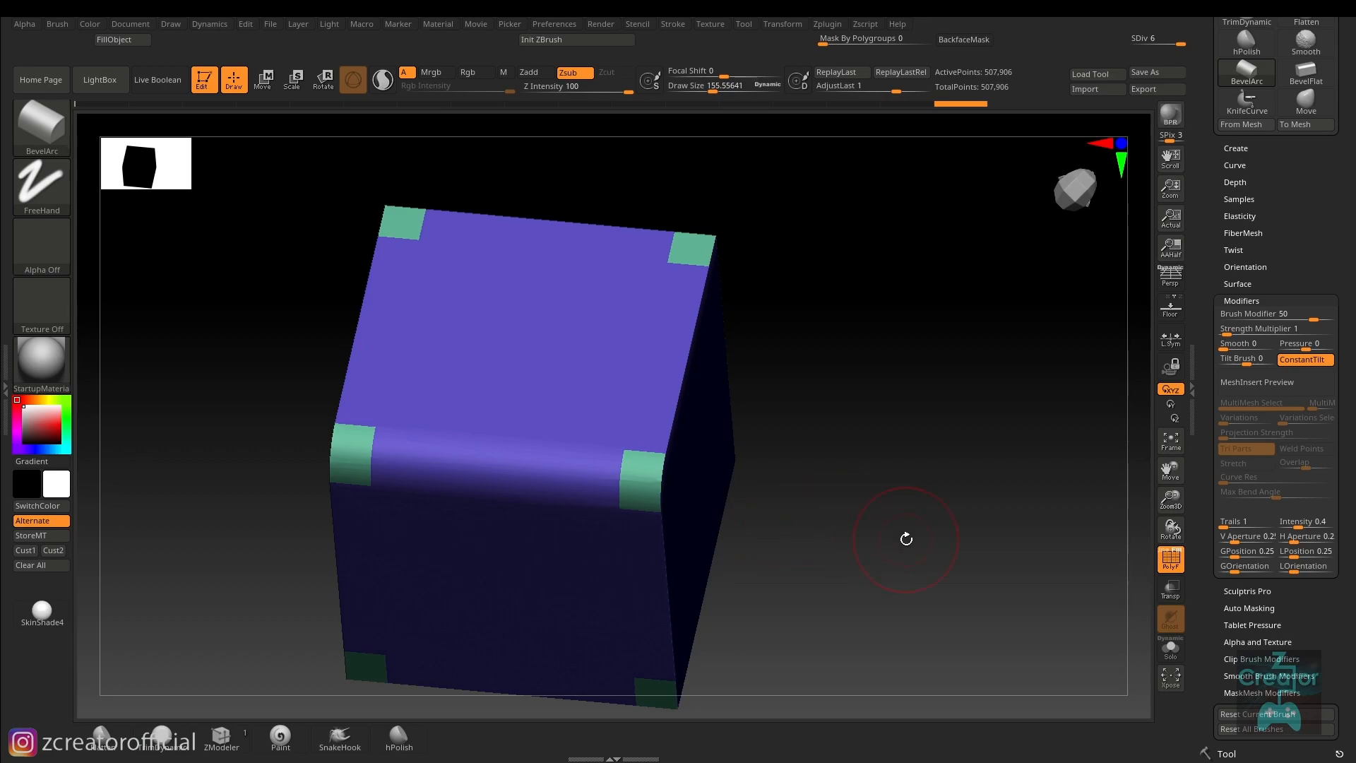
Set the Brush Modifier to 100 and bevel the parallel edge on the other side of the same face
left_click_drag(1312, 319, 1344, 317)
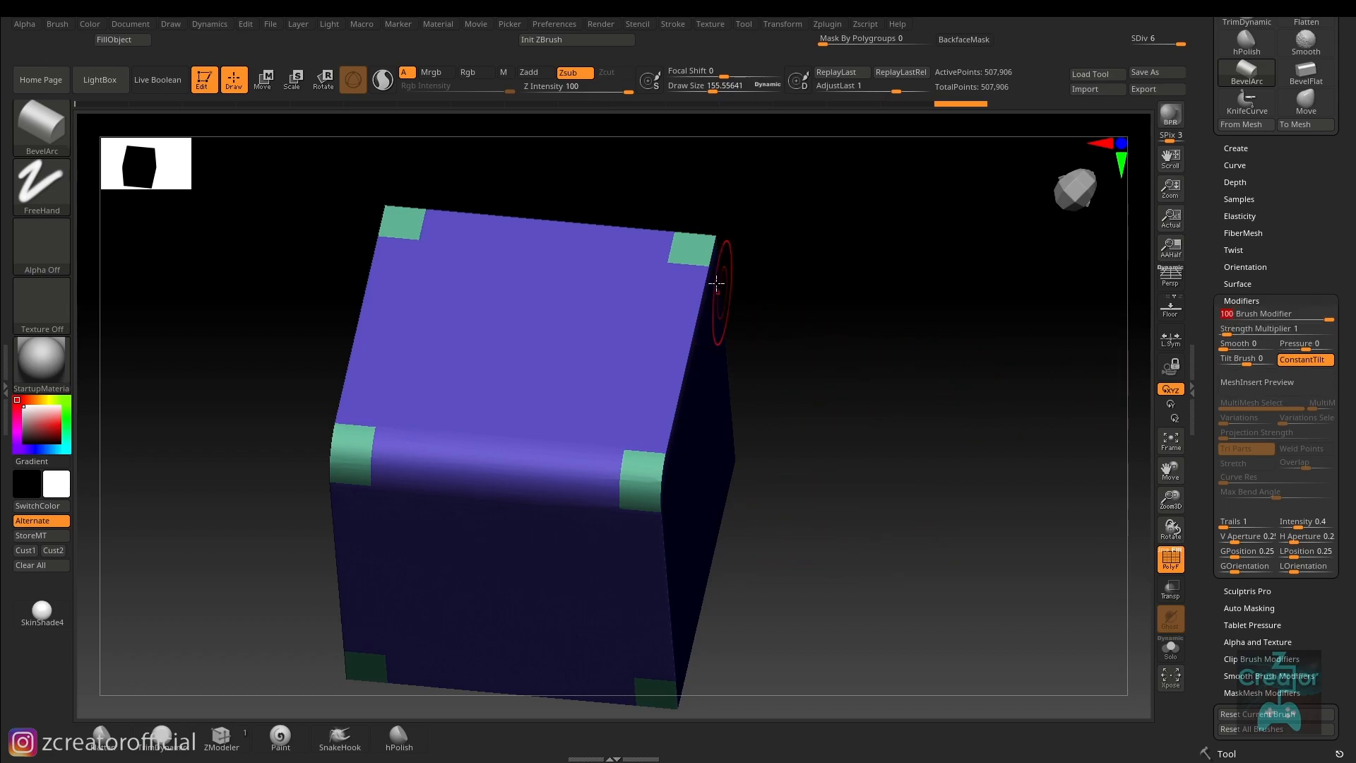
mouse_move(697, 236)
right_mouse_down()
mouse_move(790, 311)
mouse_move(945, 379)
mouse_move(909, 492)
mouse_move(900, 465)
right_mouse_up()
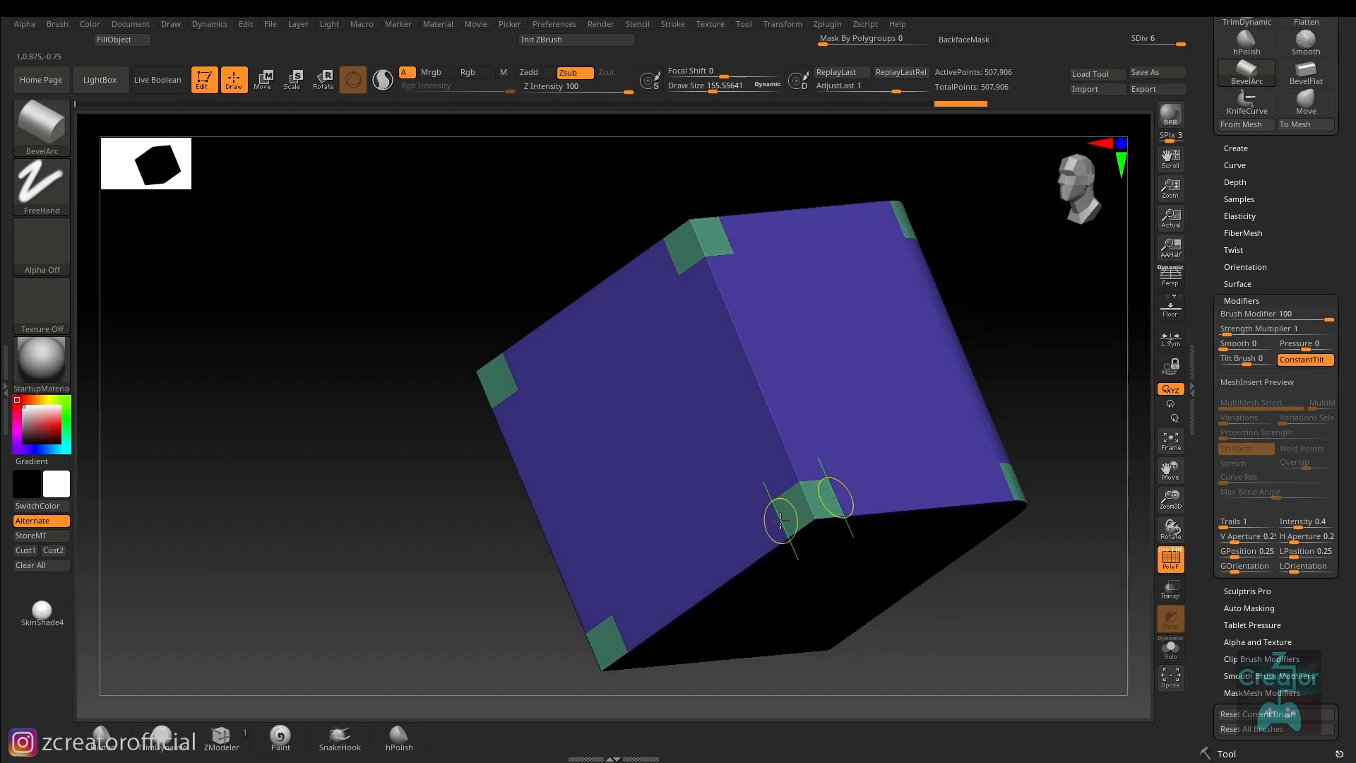
middle_click_drag(784, 520, 796, 471)
mouse_move(782, 452)
left_mouse_down()
mouse_move(812, 521)
mouse_move(784, 518)
mouse_move(787, 488)
mouse_move(695, 241)
left_mouse_up()
key("ctrl+z")
key("ctrl+z")
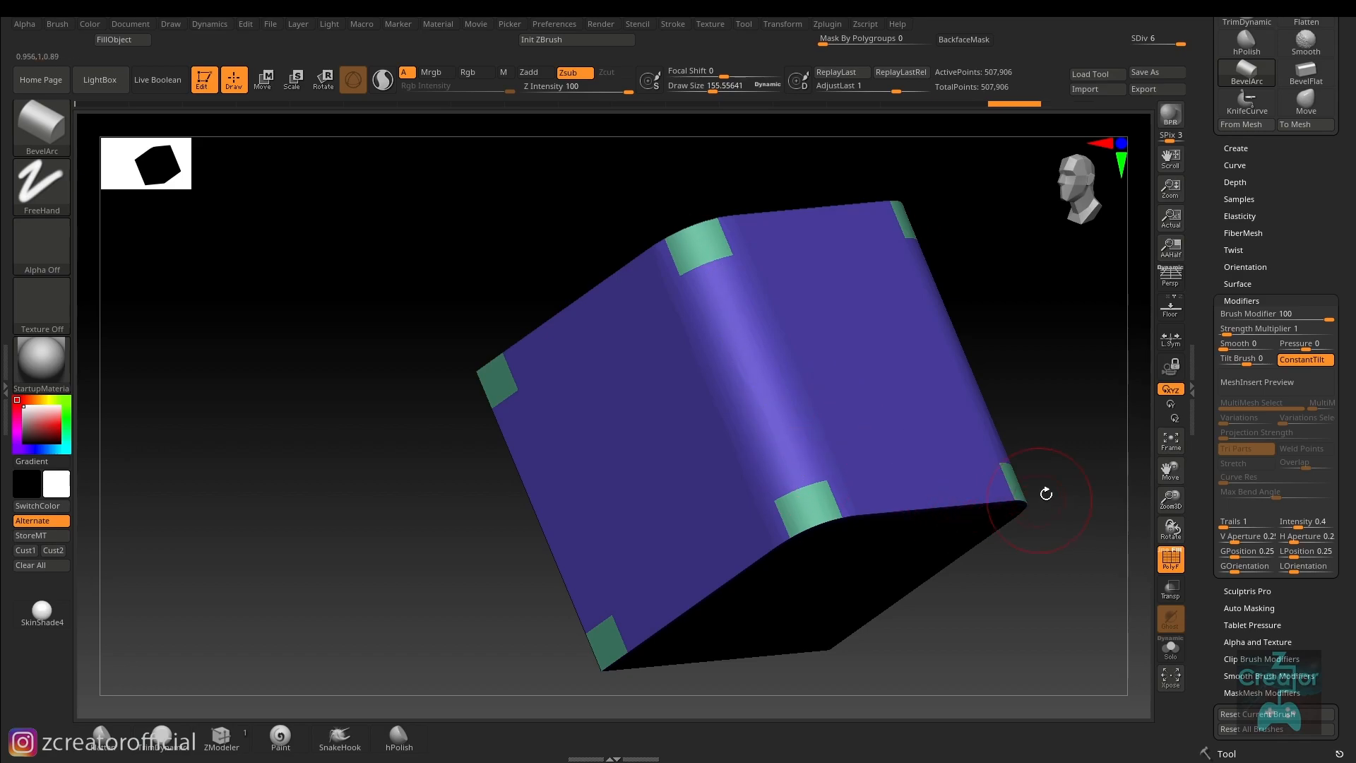
Set the Brush Modifier to 15 and the draw size to about 292 for the third parallel edge
right_click_drag(1025, 502, 910, 461, "shift")
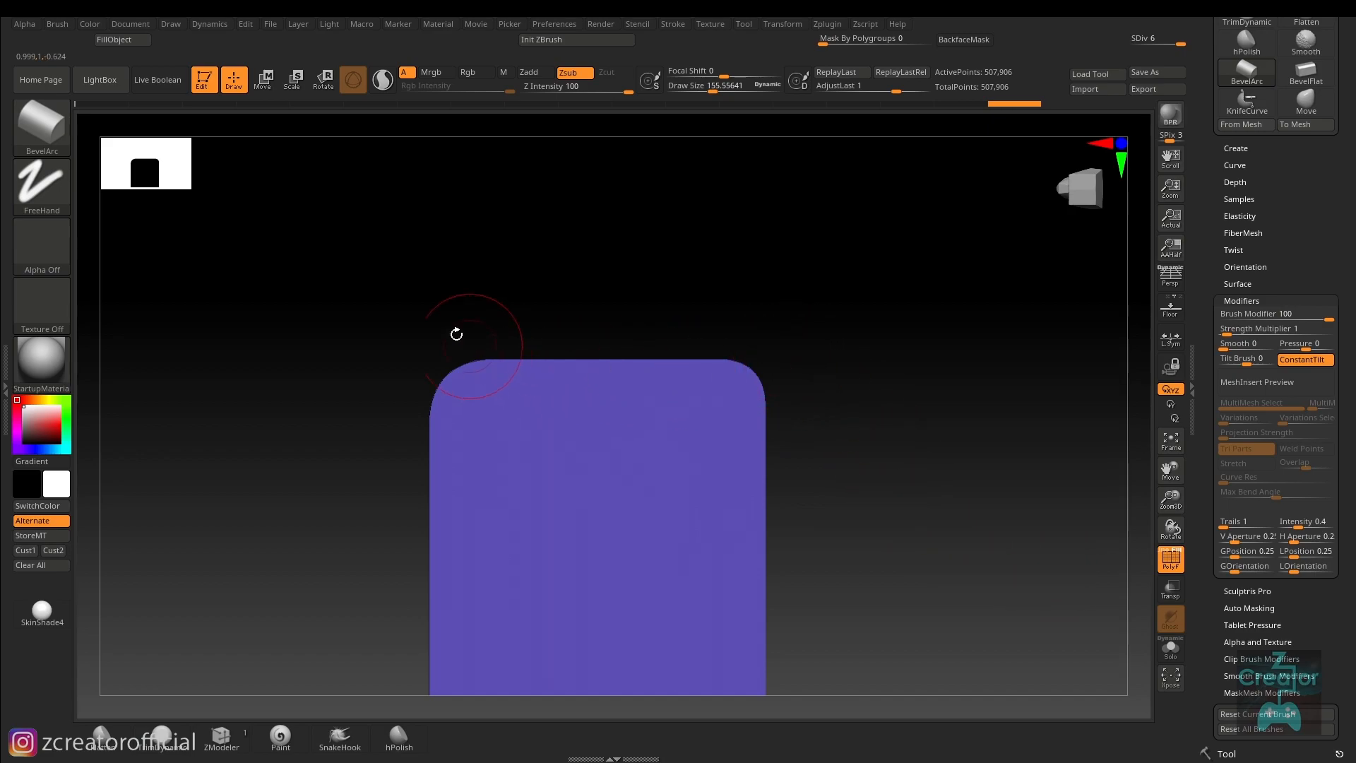
type("18")
left_click_drag(1298, 318, 1297, 318)
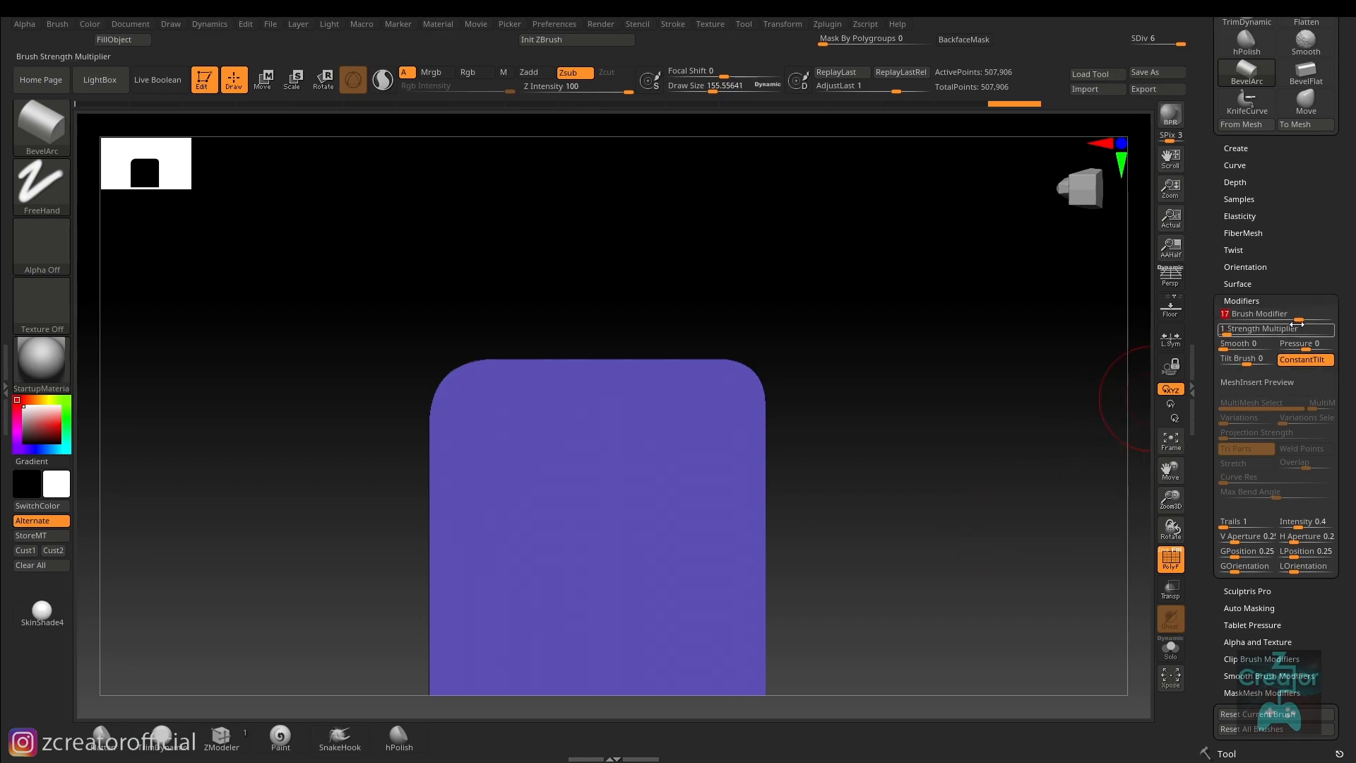
right_click_drag(951, 511, 732, 476)
key("s")
left_click_drag(736, 473, 753, 473)
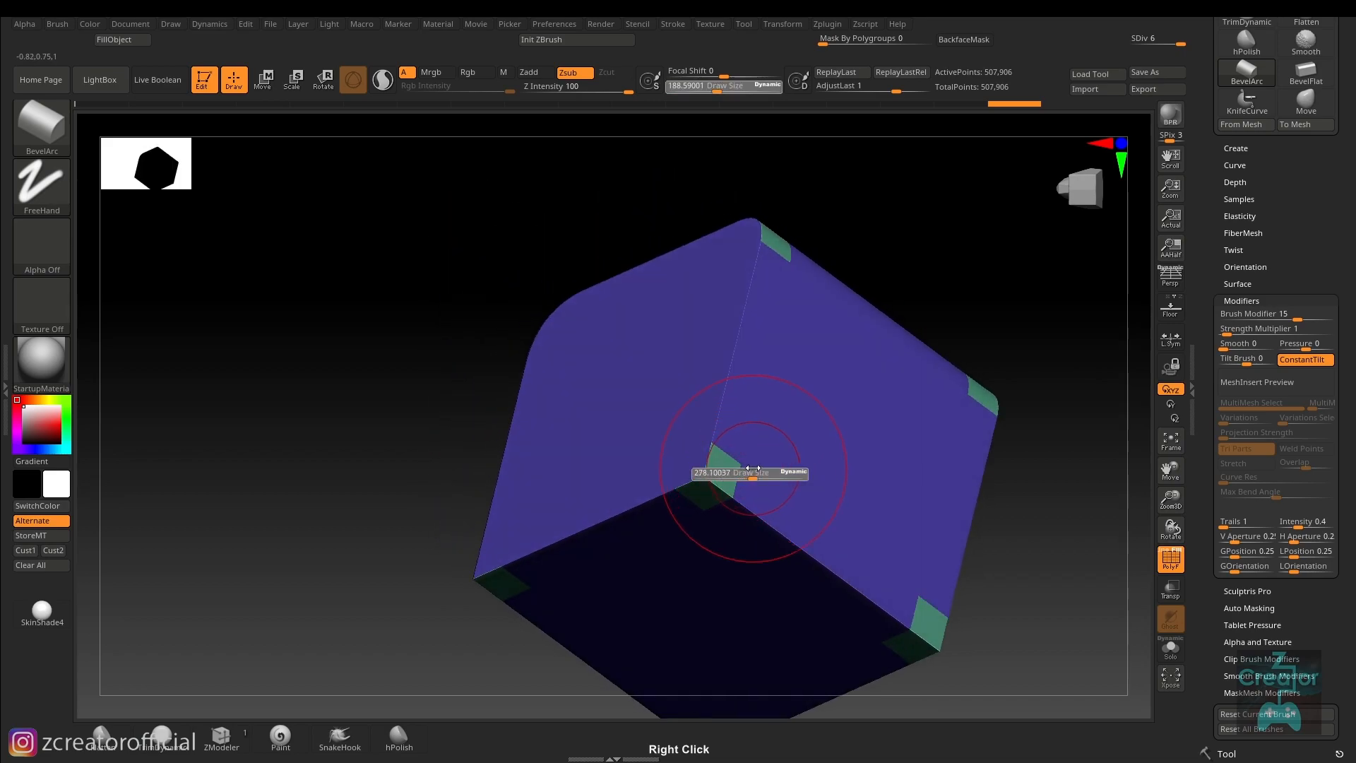
mouse_move(727, 478)
right_mouse_down()
mouse_move(732, 457)
mouse_move(664, 385)
right_mouse_up()
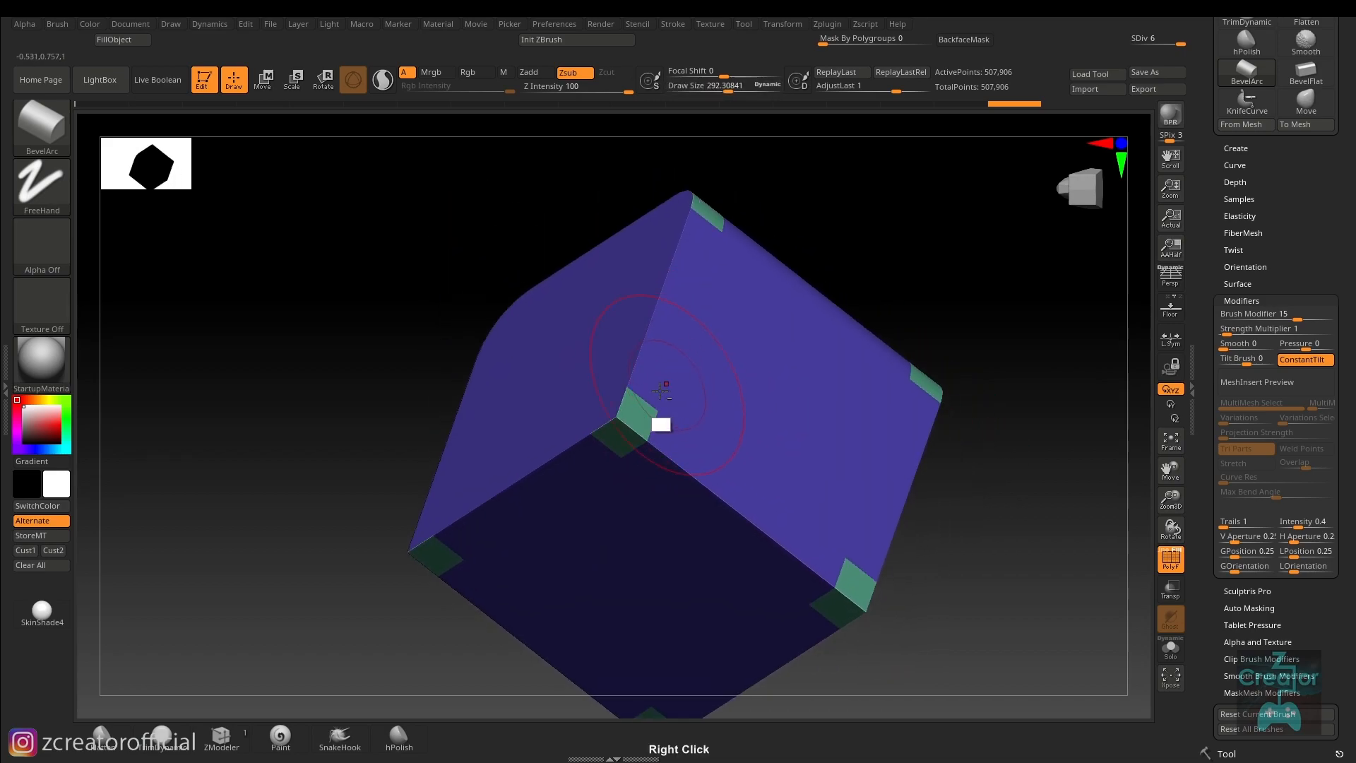
Try BevelArc strokes along the third parallel edge from its corner polygroup and undo them
left_click_drag(635, 420, 645, 397)
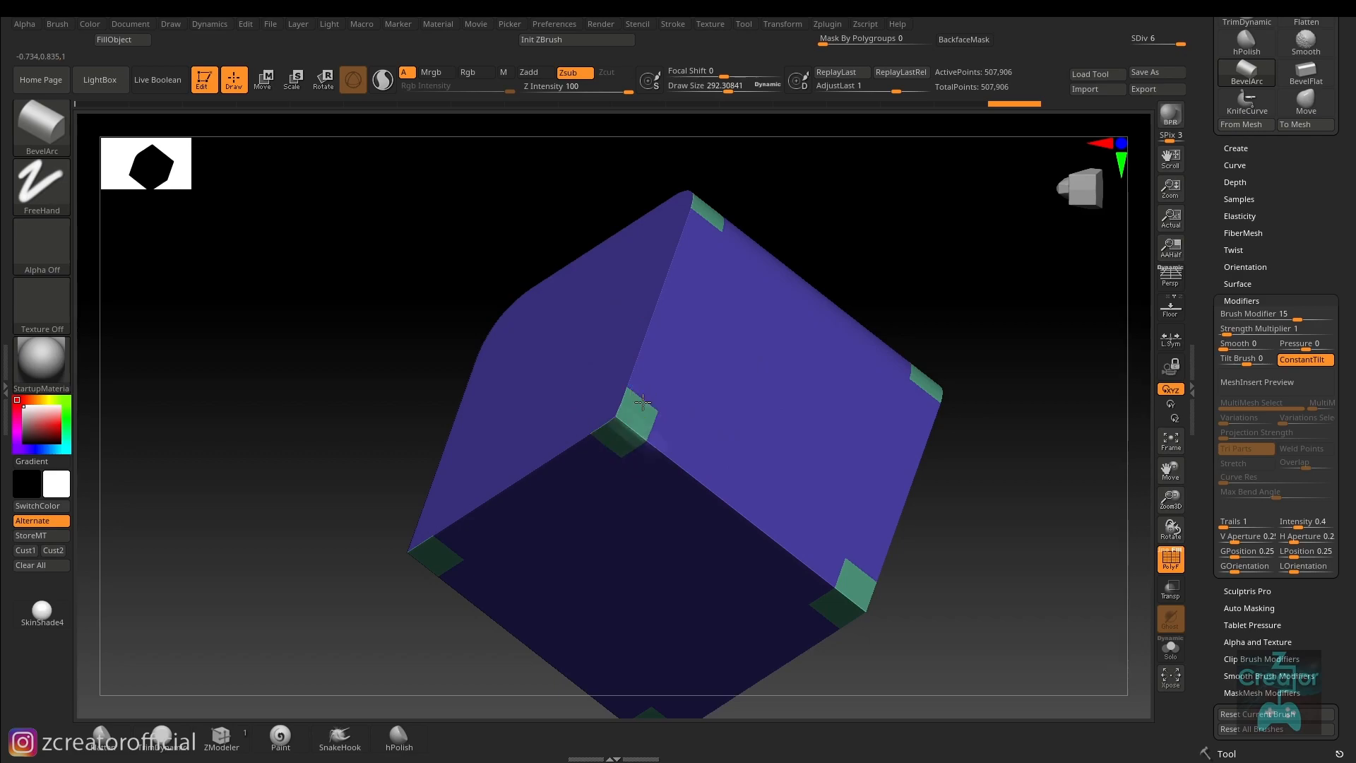
middle_click(720, 505)
key("ctrl")
key("ctrl+z")
key("ctrl+z")
mouse_move(647, 402)
left_mouse_down()
mouse_move(612, 451)
mouse_move(626, 414)
mouse_move(728, 493)
left_mouse_up()
middle_click(750, 511)
key("ctrl+z")
Bevel the third parallel edge from corner to corner and compare the rounded profiles from the side
mouse_move(647, 400)
left_mouse_down()
mouse_move(614, 450)
mouse_move(648, 412)
mouse_move(681, 473)
left_mouse_up()
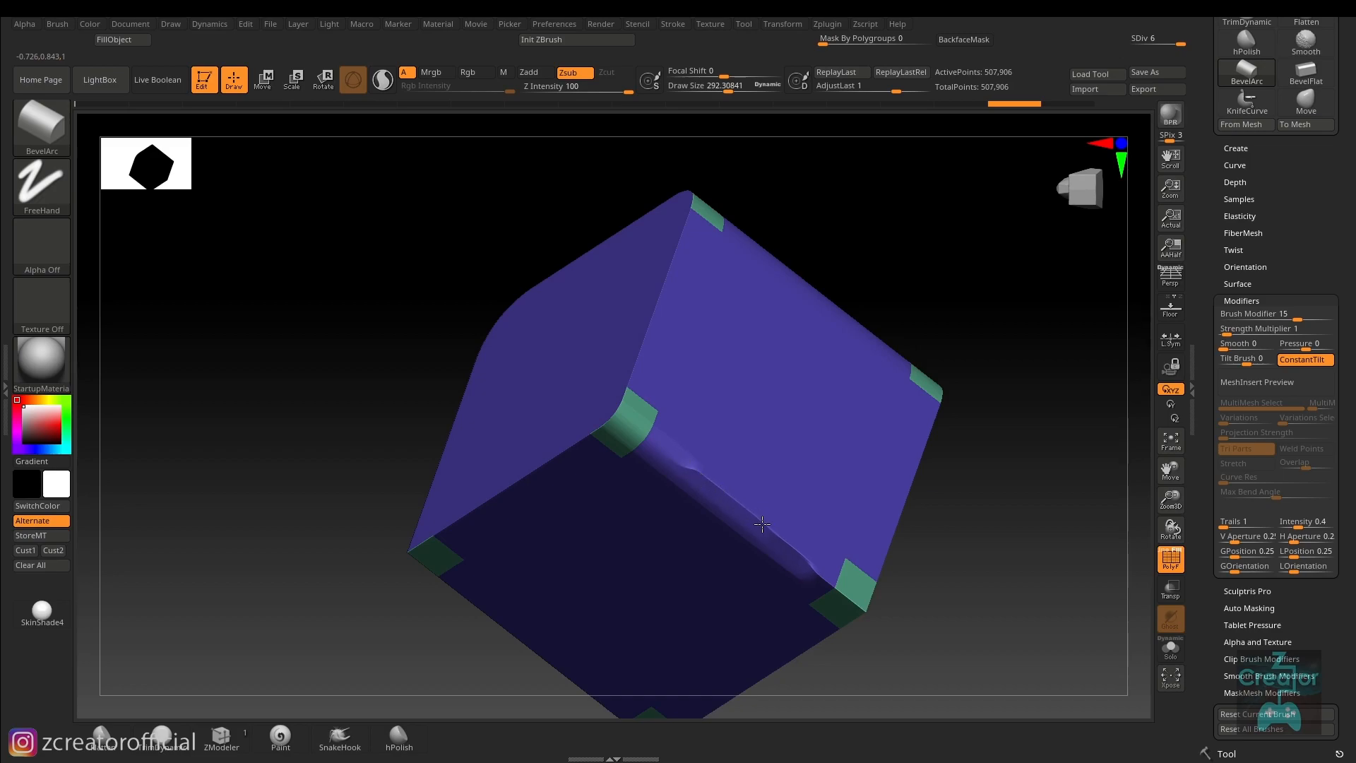
left_click_drag(727, 487, 810, 556)
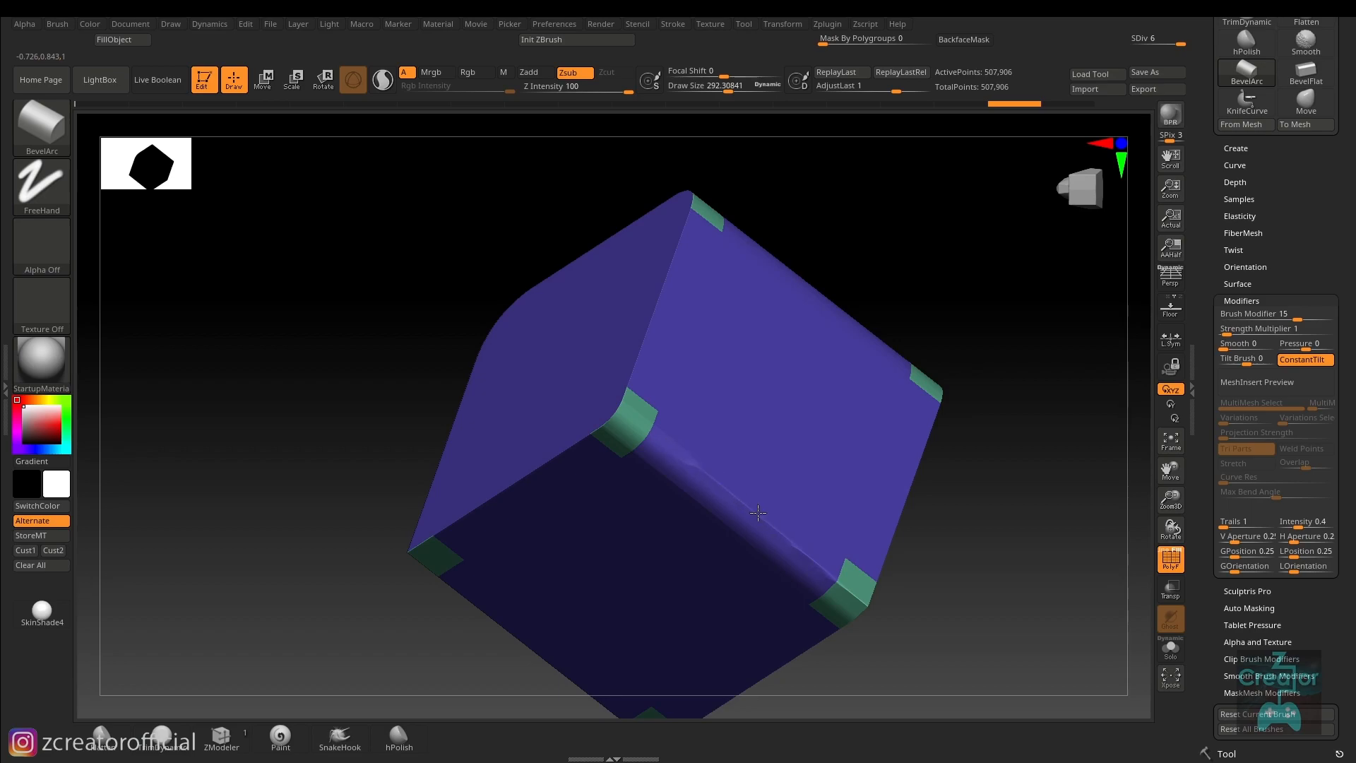
right_click_drag(1038, 551, 1017, 575)
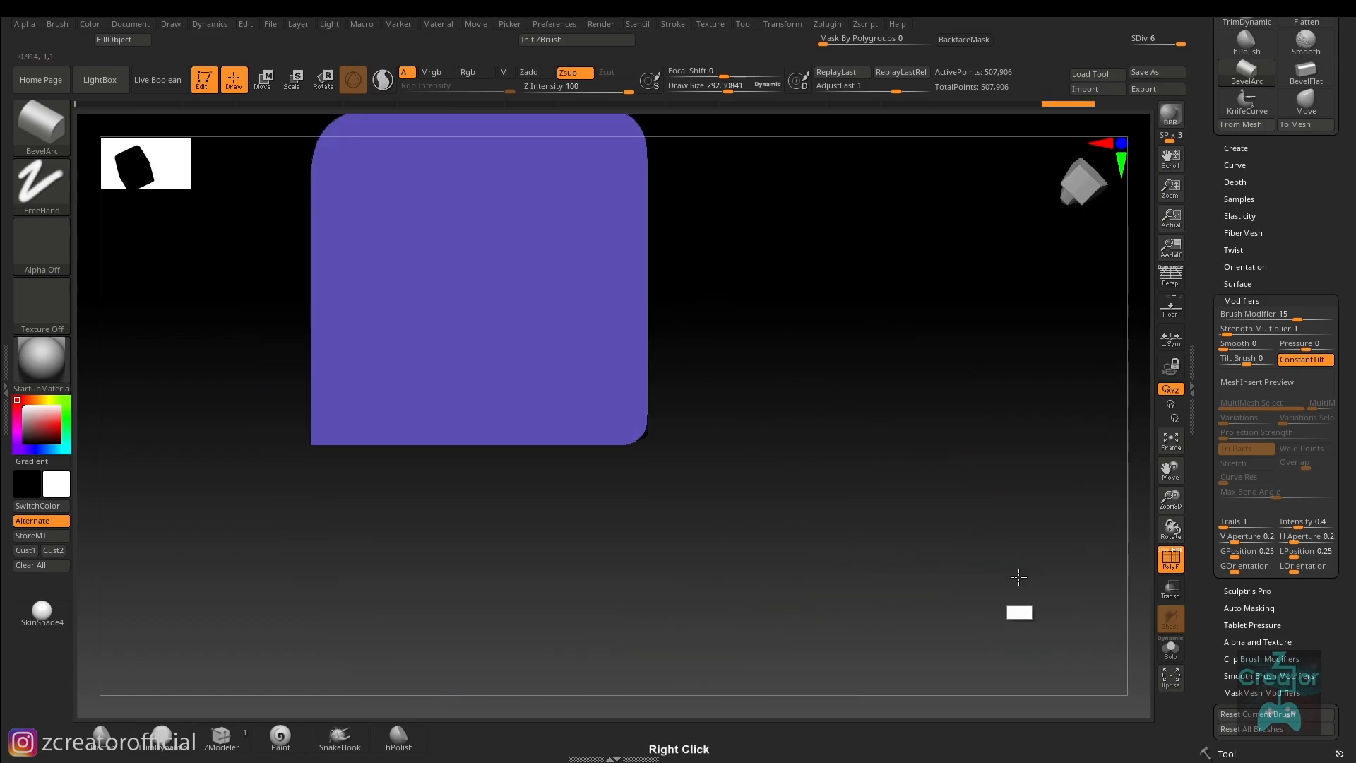
right_click_drag(917, 460, 958, 621, "alt")
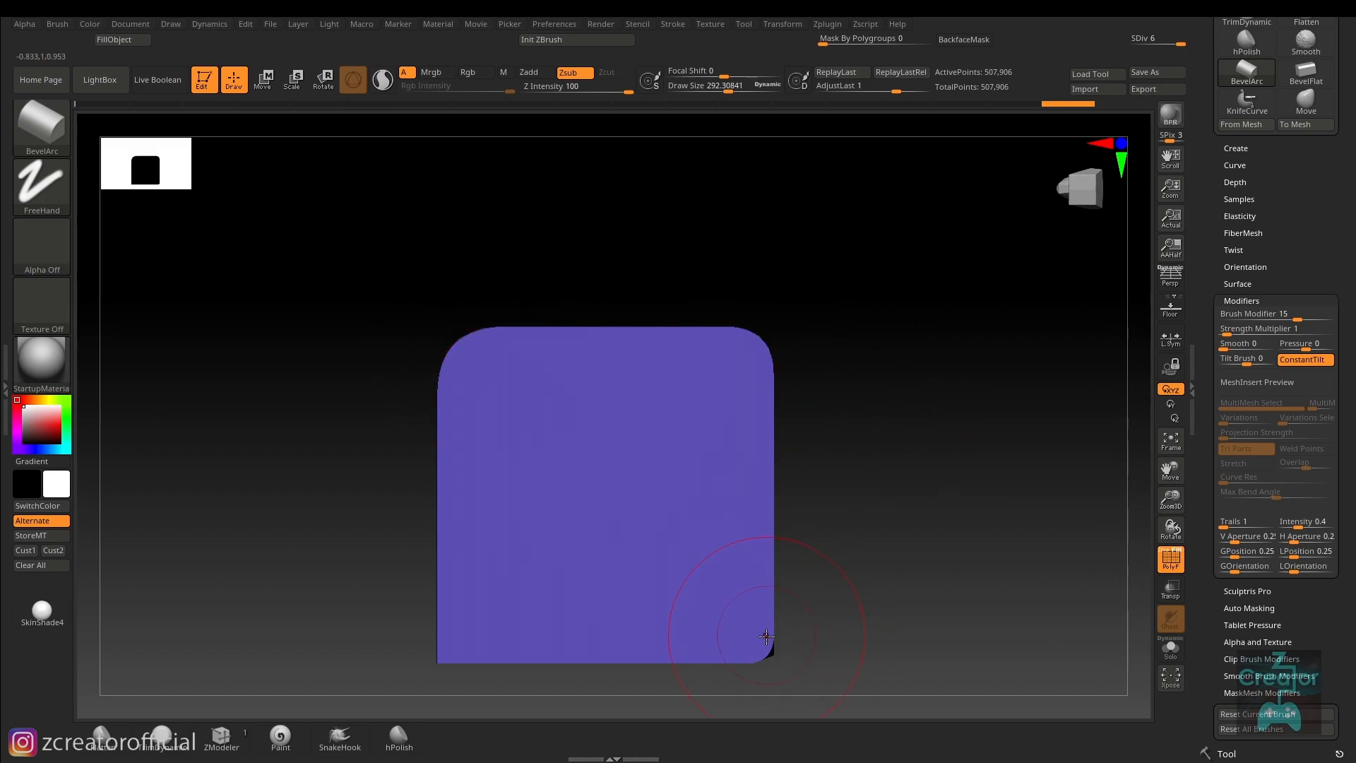
Try beveling the fourth parallel edge at Brush Modifier 15 and undo the strokes
right_click_drag(866, 616, 802, 500)
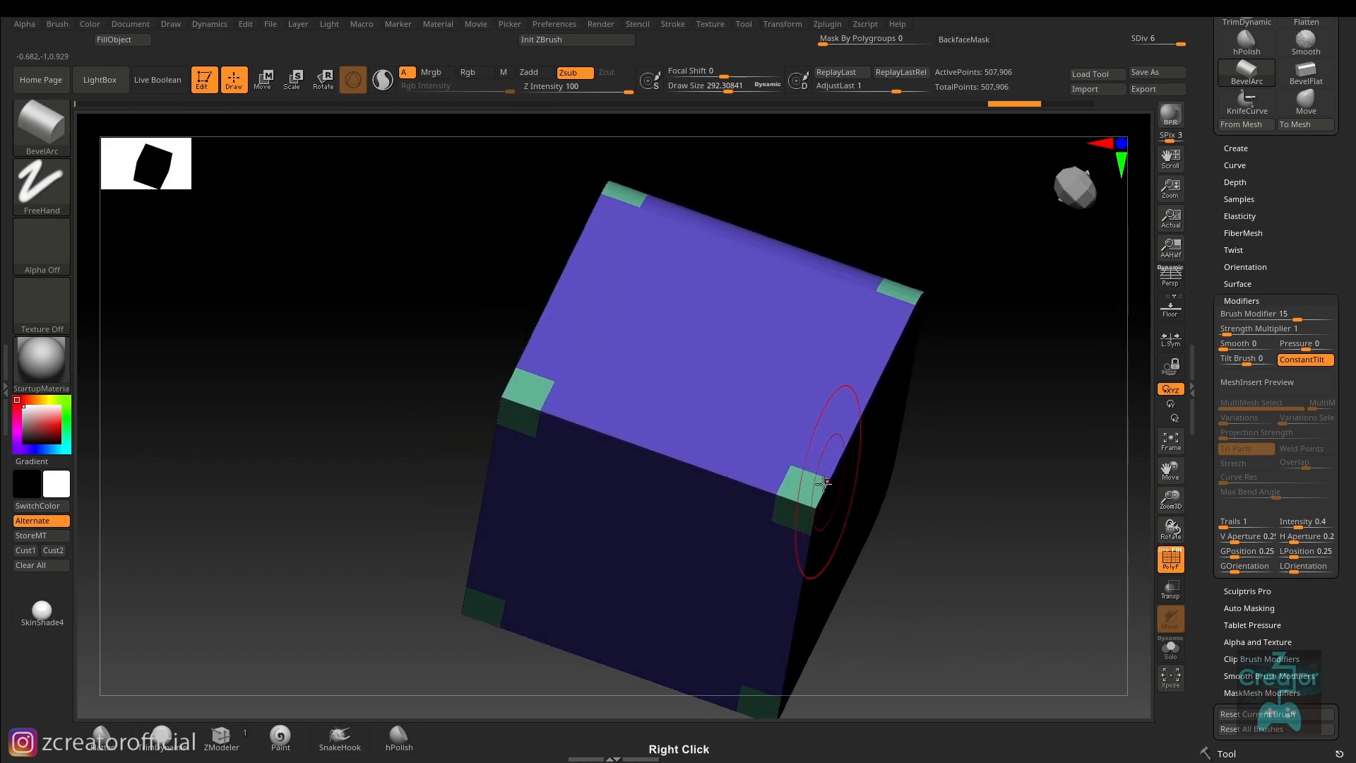
mouse_move(814, 478)
left_mouse_down()
mouse_move(790, 527)
mouse_move(806, 487)
mouse_move(523, 399)
left_mouse_up()
middle_click_drag(537, 402, 612, 425)
key("ctrl+z")
key("ctrl+z")
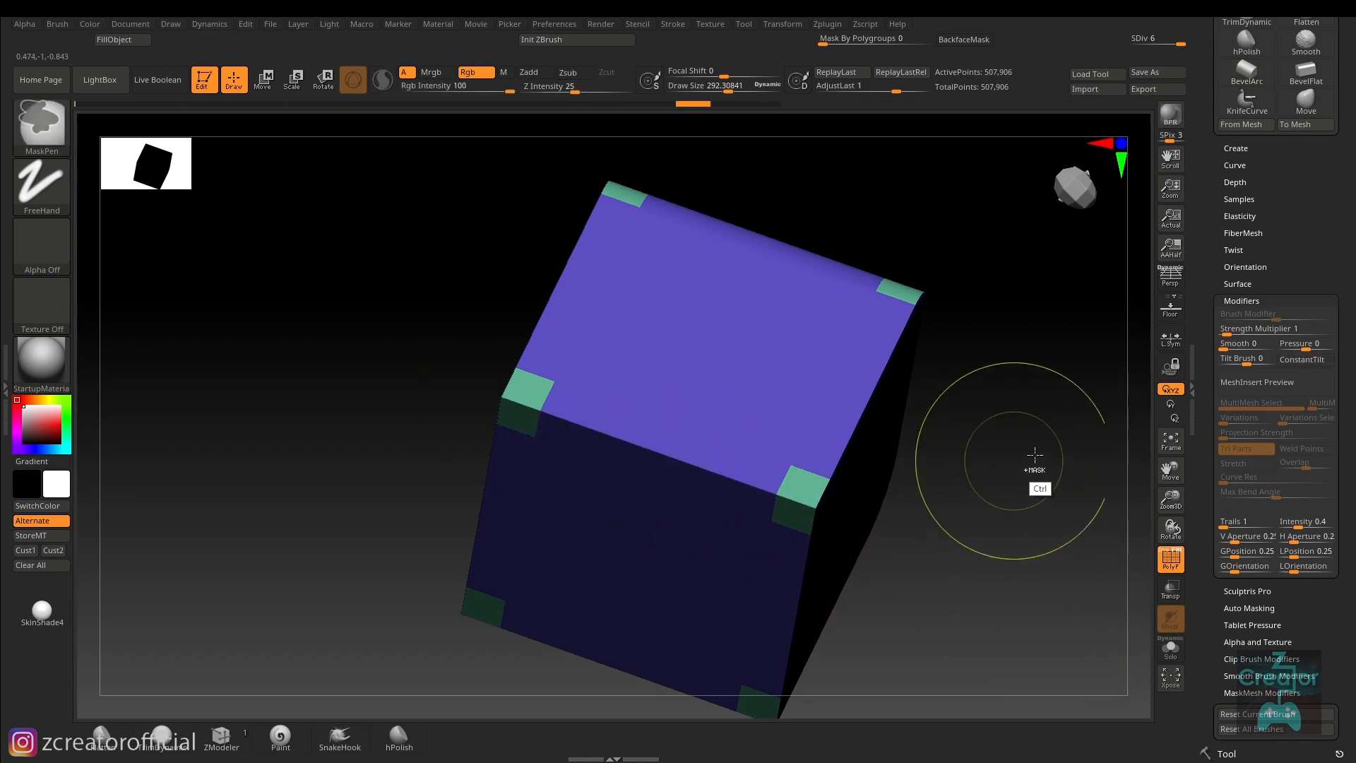
Set the Brush Modifier to -100, bevel the fourth parallel edge between its corner polygroups, and hide the polyframe
left_click_drag(1299, 317, 1218, 314)
right_click_drag(627, 448, 633, 419)
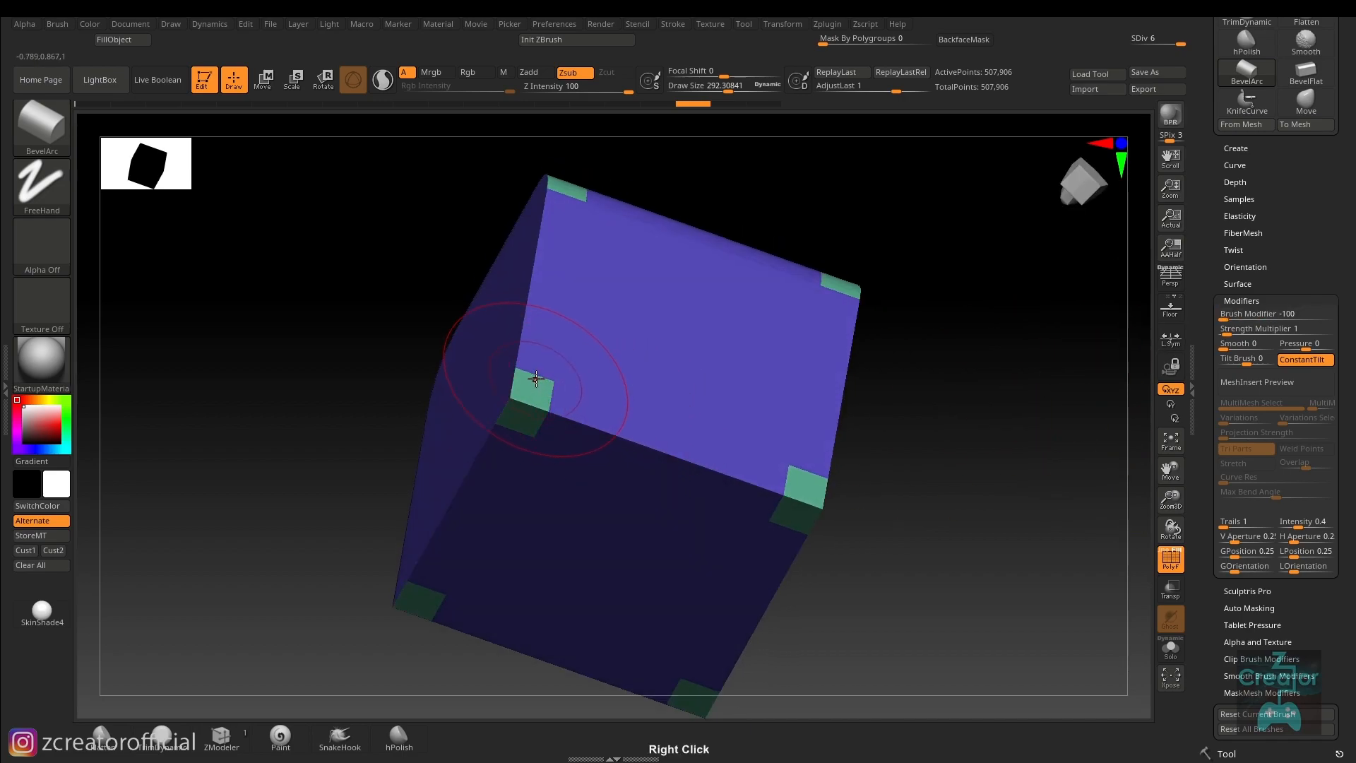
mouse_move(536, 375)
left_mouse_down()
mouse_move(554, 414)
mouse_move(820, 490)
left_mouse_up()
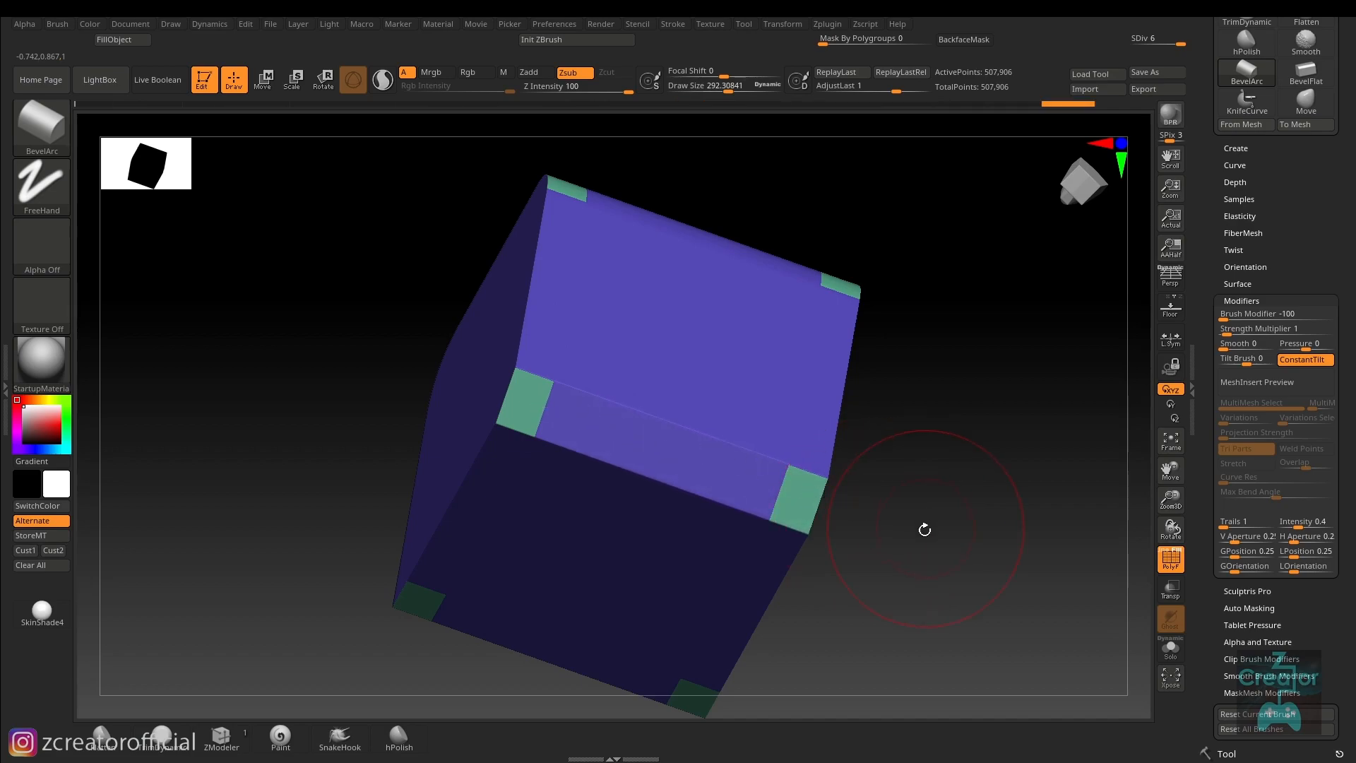
key("shift+f")
right_click_drag(922, 507, 916, 522)
Set the BevelArc Brush Modifier to 50
left_click_drag(1256, 314, 1271, 311)
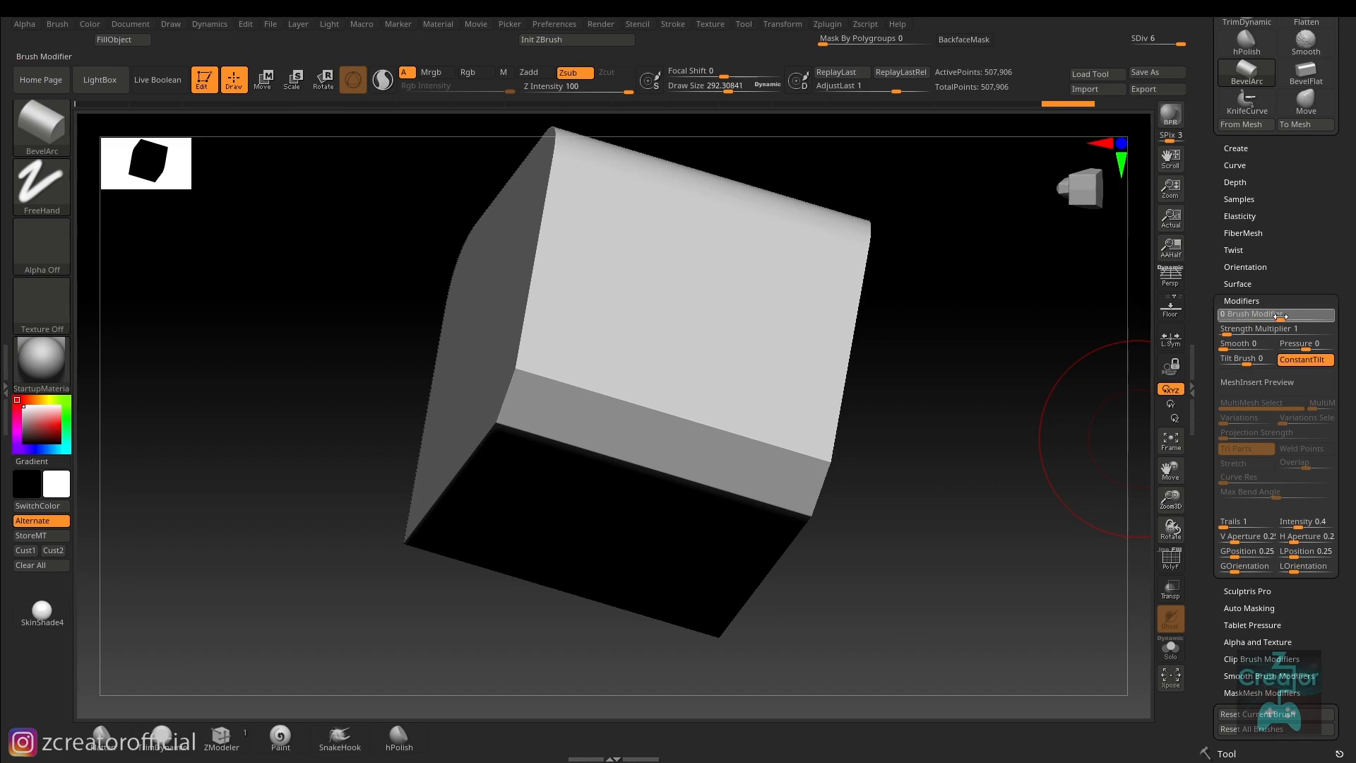
left_click(1281, 314)
type("50")
key("Return")
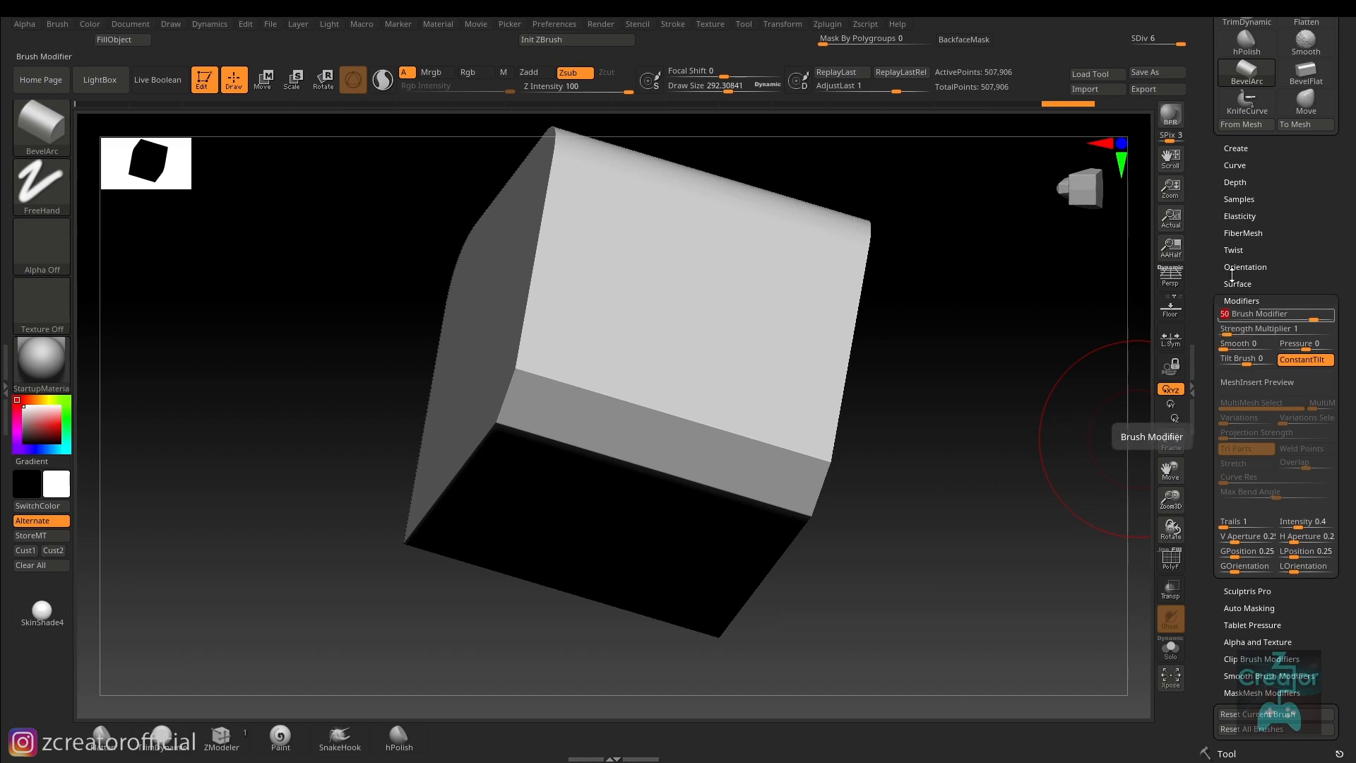
key("b")
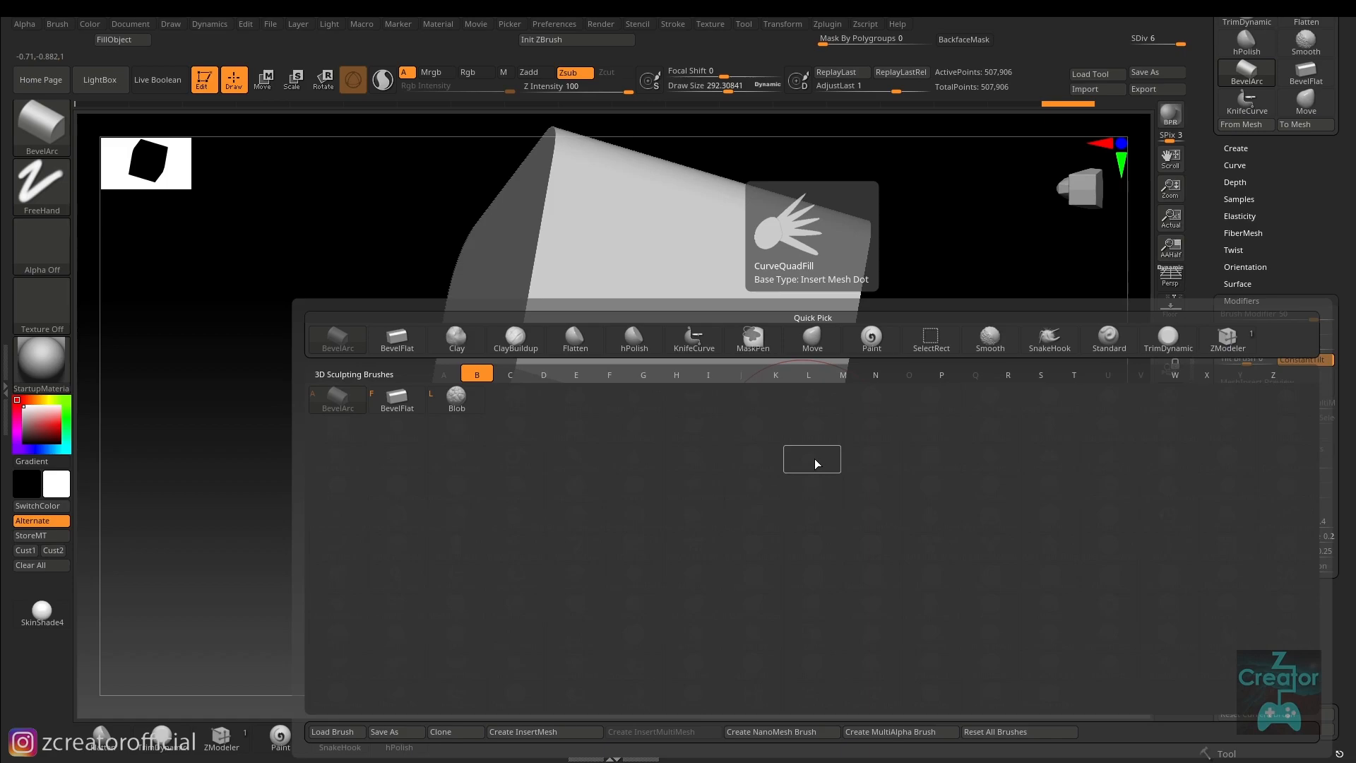
key("Escape")
Set the draw size to about 130 and soften the upper edge of the flat bevel along its full length
right_click(690, 394)
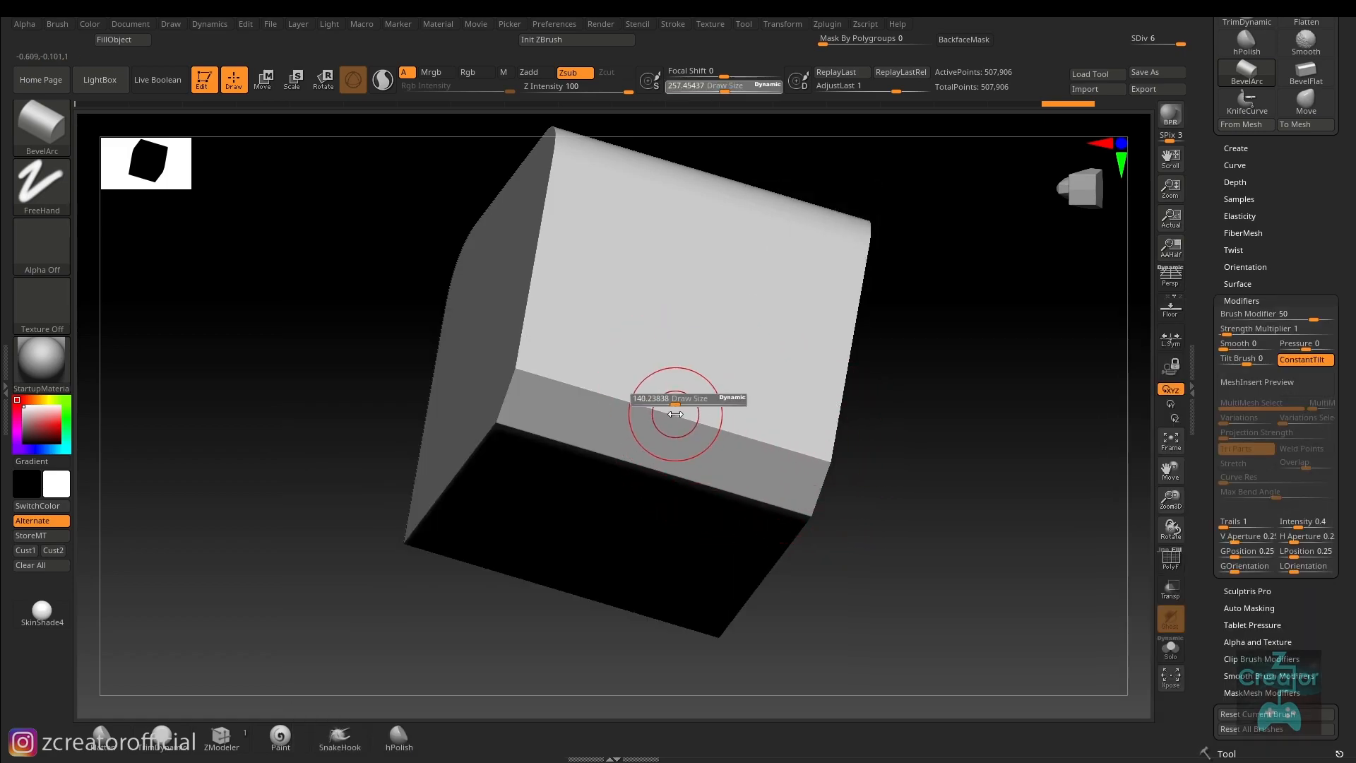
right_click_drag(685, 409, 679, 434)
mouse_move(664, 401)
left_mouse_down()
mouse_move(625, 410)
mouse_move(519, 370)
left_mouse_up()
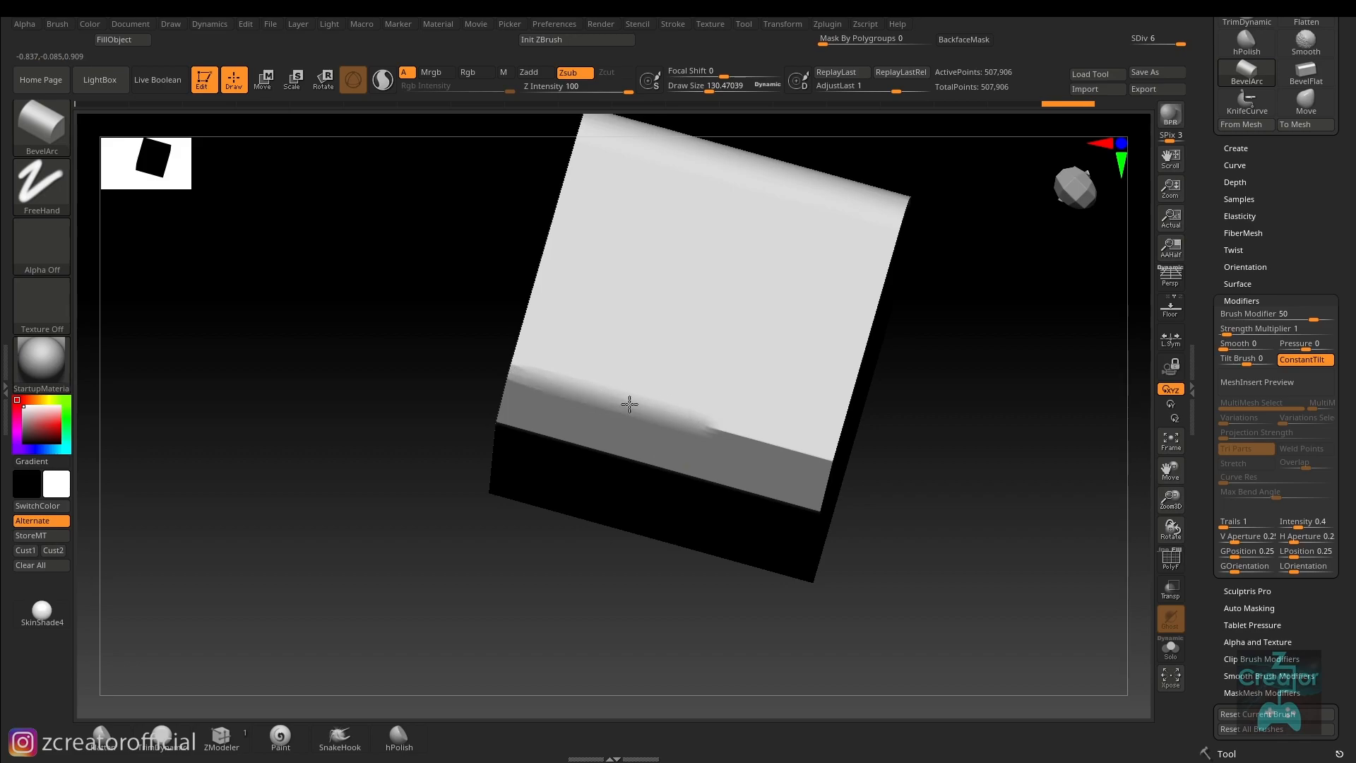
left_click_drag(819, 456, 745, 438)
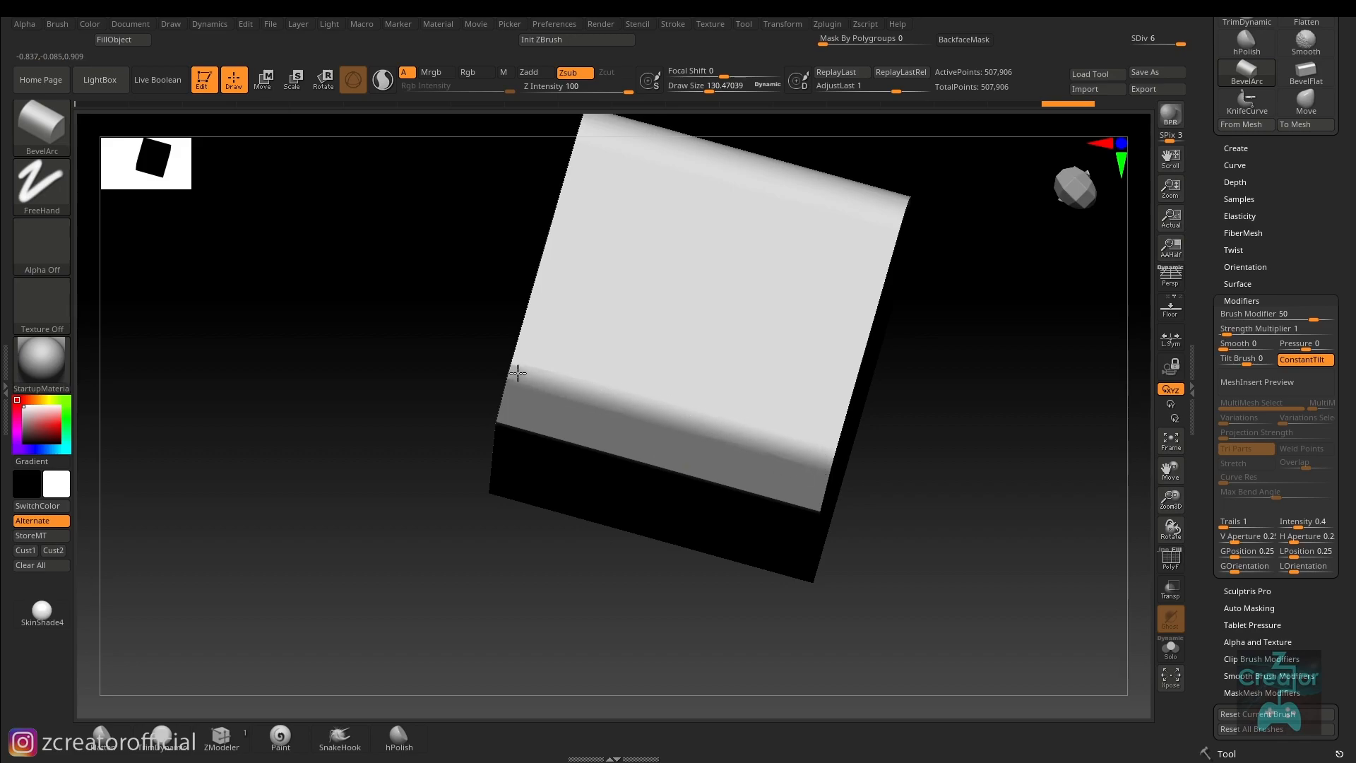
right_click_drag(909, 505, 983, 509)
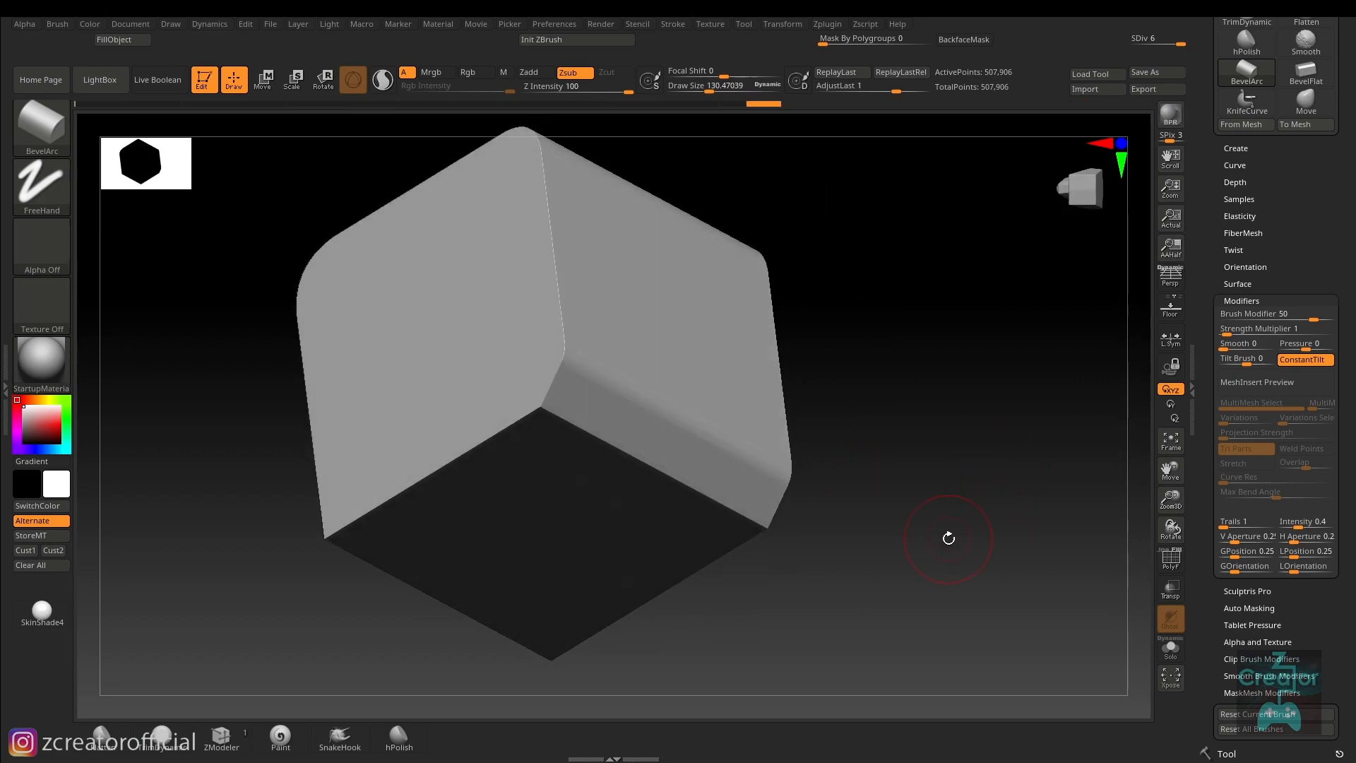
Set the draw size to about 189 and try beveling one upper edge of the cube along its full length
mouse_move(951, 507)
right_mouse_down()
mouse_move(932, 521)
mouse_move(954, 501)
right_mouse_up()
right_click_drag(850, 498, 925, 515)
key("s")
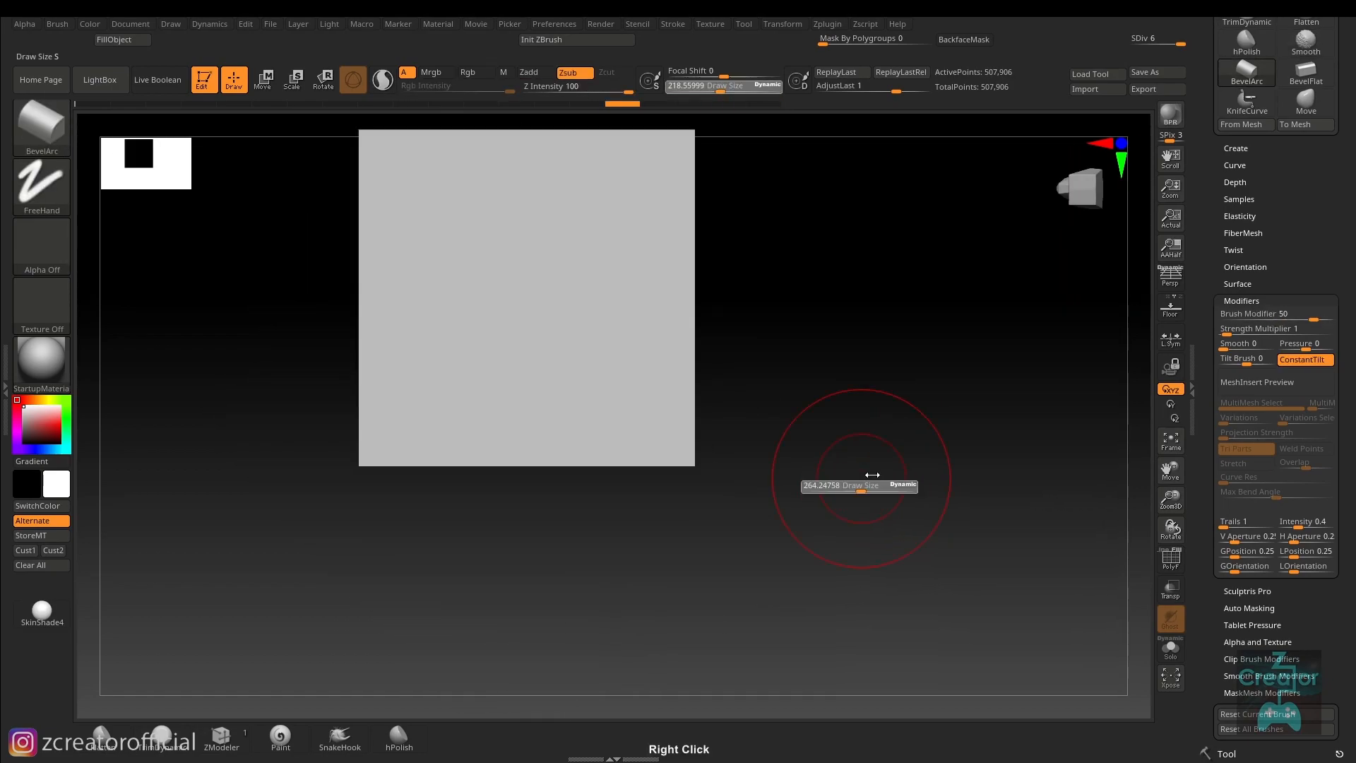
left_click_drag(855, 486, 884, 486)
right_click_drag(876, 466, 869, 578, "alt")
mouse_move(763, 333)
right_mouse_down()
mouse_move(775, 490)
mouse_move(824, 502)
mouse_move(788, 471)
mouse_move(596, 479)
right_mouse_up()
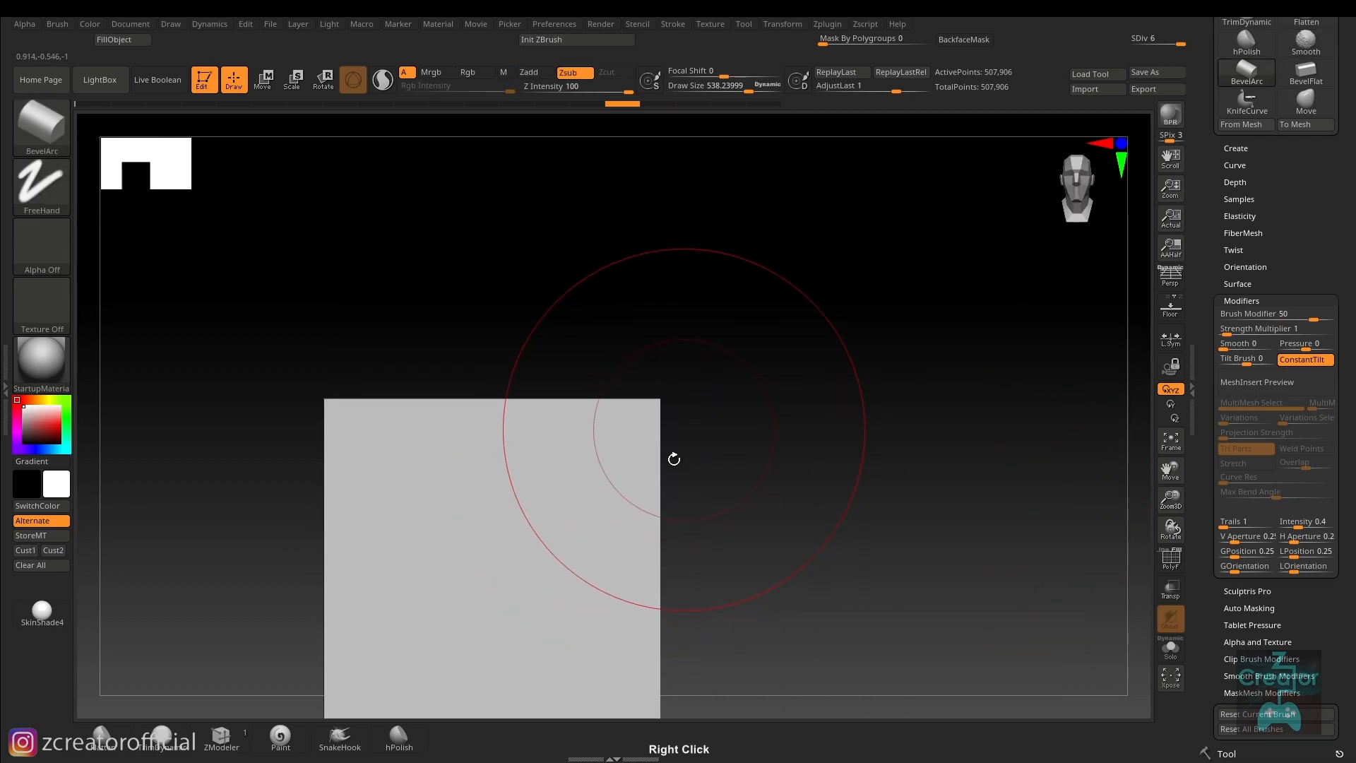
right_click_drag(679, 446, 657, 487)
key("s")
left_click_drag(697, 366, 665, 366)
right_click_drag(697, 322, 596, 373, "alt")
mouse_move(583, 413)
left_mouse_down()
mouse_move(608, 459)
mouse_move(539, 445)
mouse_move(660, 403)
mouse_move(596, 442)
mouse_move(780, 386)
left_mouse_up()
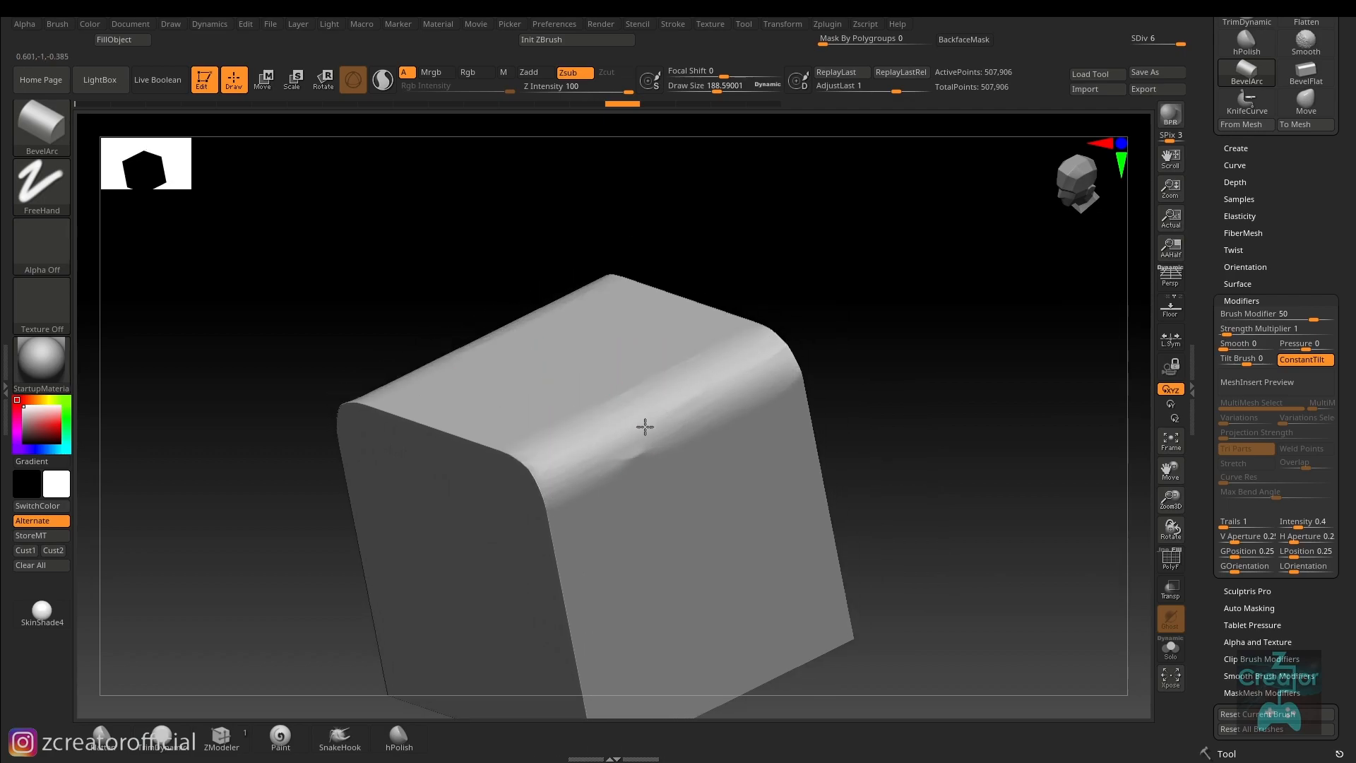
Try beveling a sharp lower edge of the cube, and widen the bevel at a draw size of about 238
right_click_drag(836, 439, 714, 459, "shift")
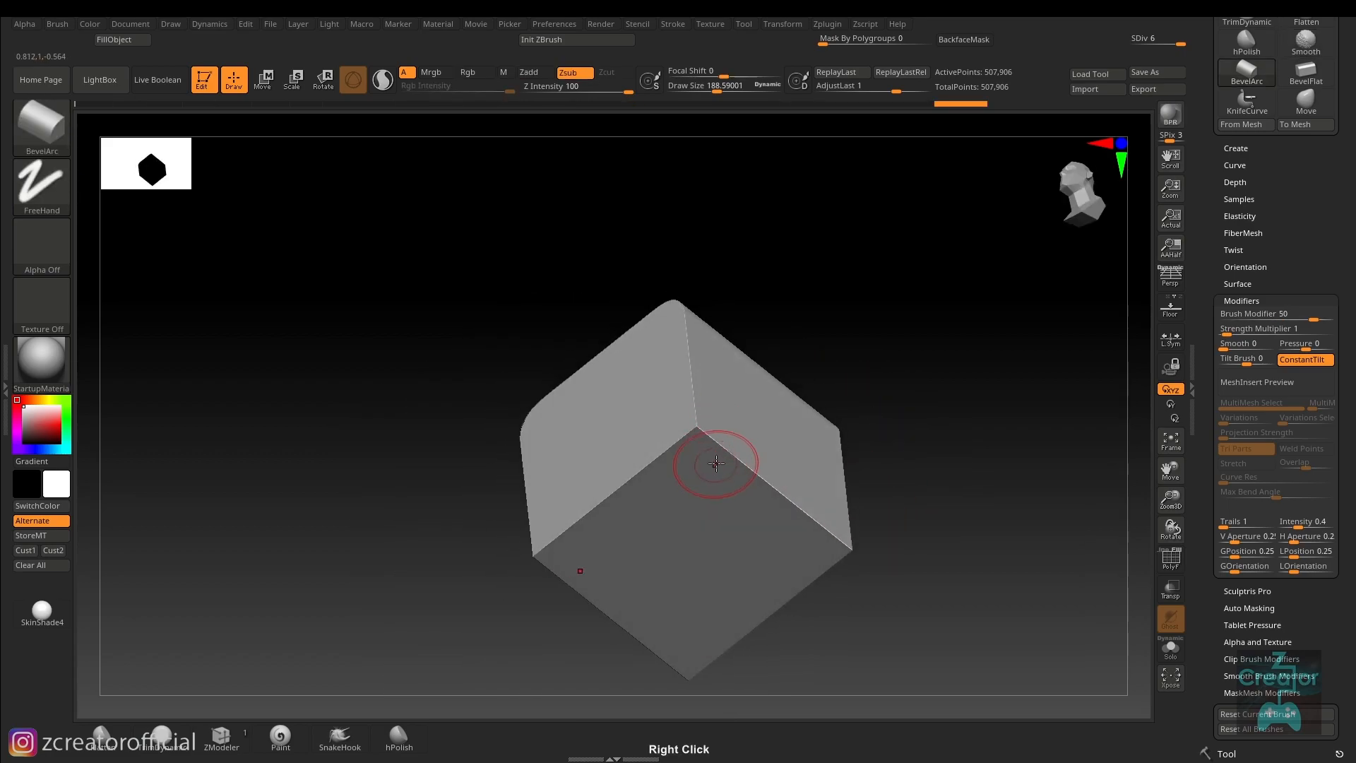
mouse_move(719, 452)
left_mouse_down()
mouse_move(719, 430)
mouse_move(828, 518)
left_mouse_up()
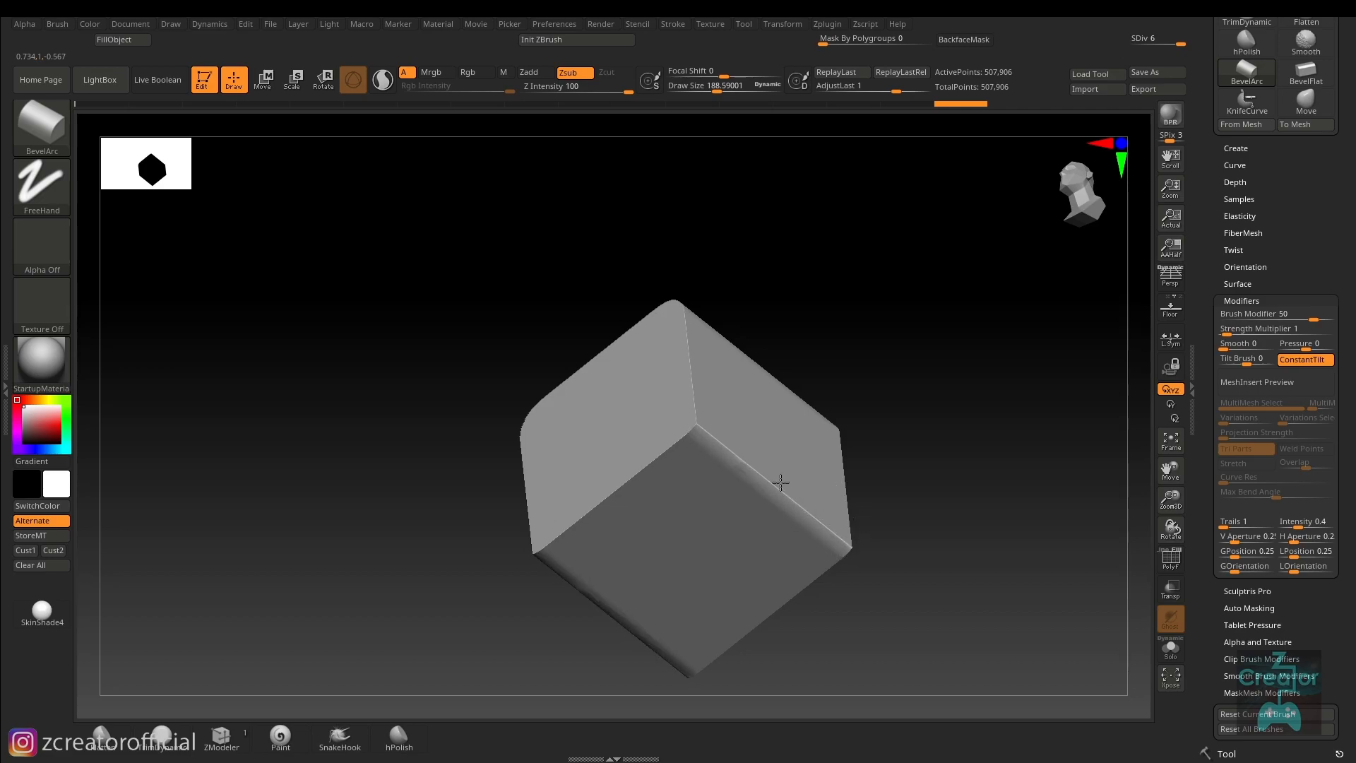
right_click_drag(812, 539, 913, 538)
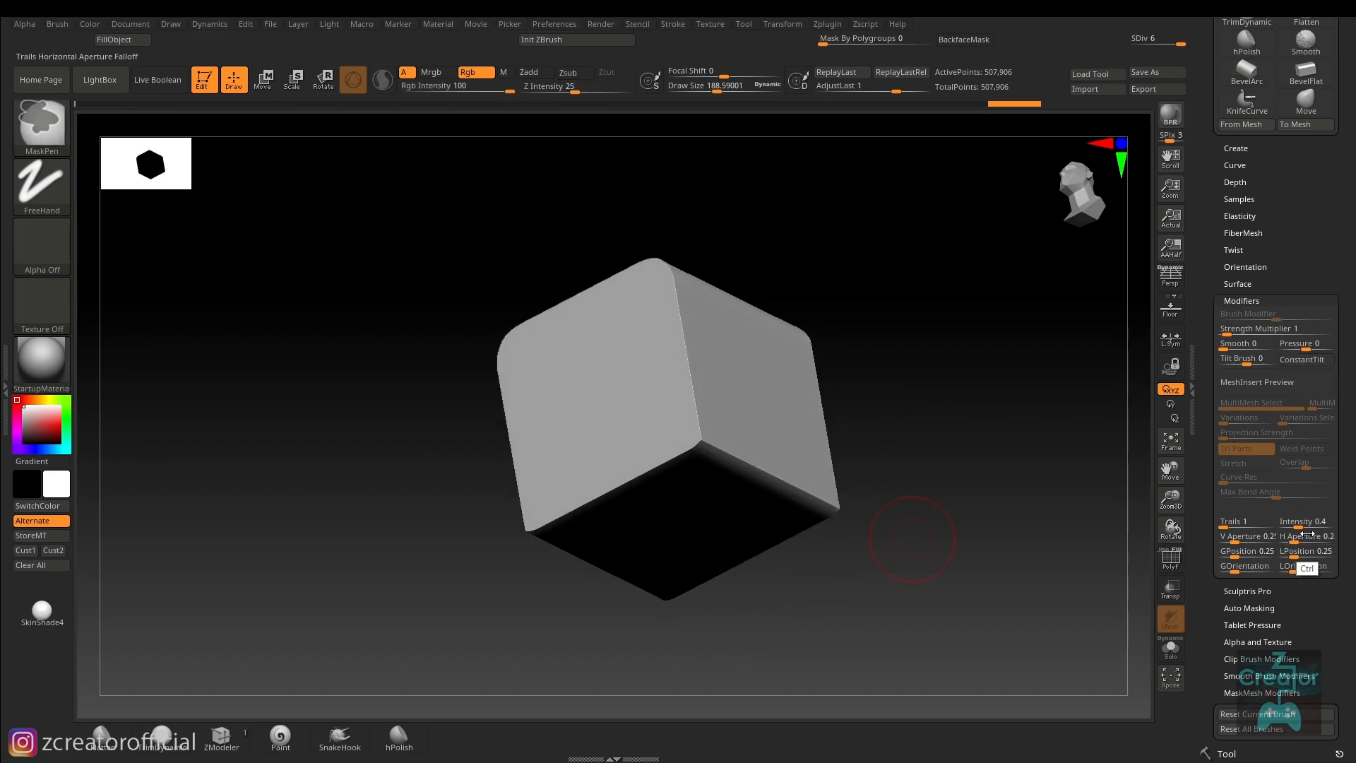
right_click_drag(857, 485, 736, 451)
key("s")
left_click_drag(712, 457, 715, 457)
right_click_drag(714, 457, 697, 460)
mouse_move(698, 473)
left_mouse_down()
mouse_move(708, 448)
mouse_move(693, 451)
mouse_move(741, 464)
mouse_move(790, 523)
left_mouse_up()
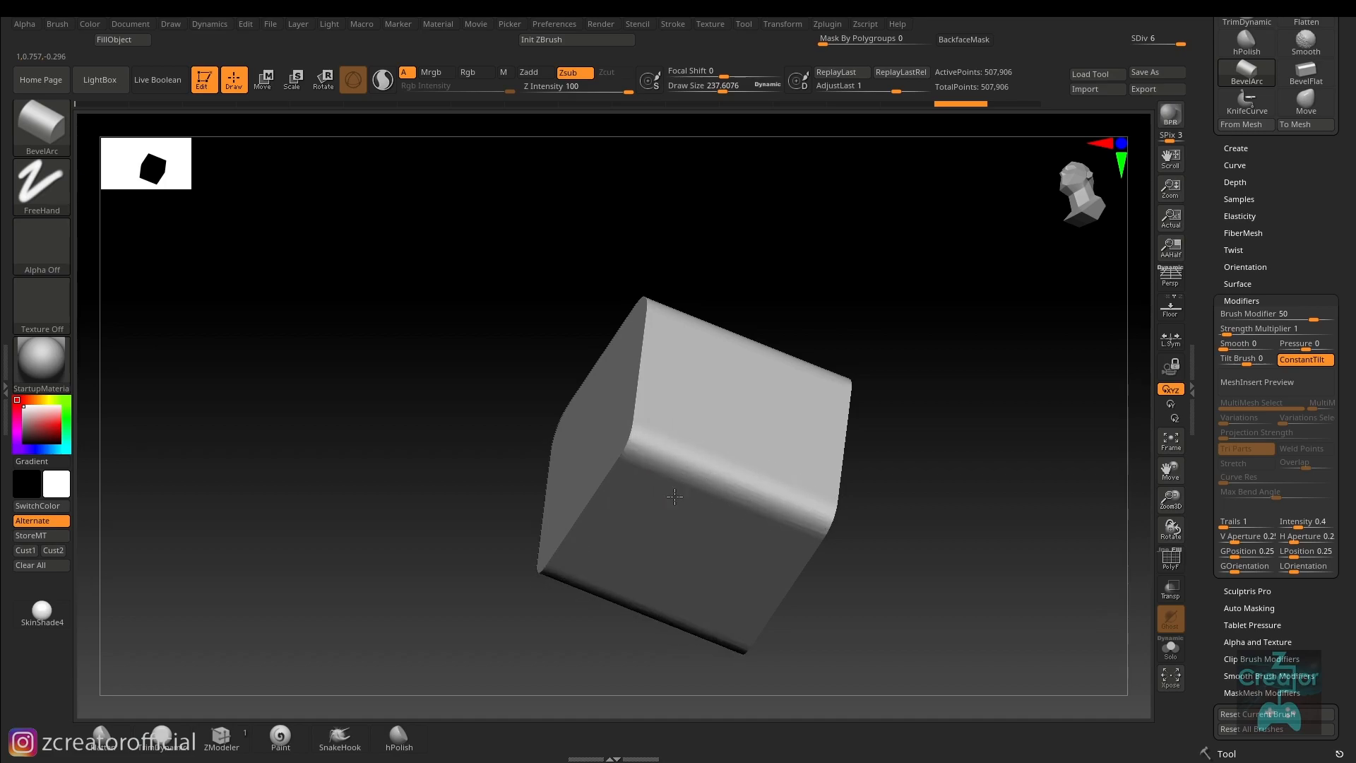
From the front view, mask a central rectangle across the cube's upper front edge and invert the mask
right_click_drag(721, 442, 840, 577)
right_click_drag(723, 367, 798, 501)
mouse_move(922, 449)
right_mouse_down()
mouse_move(863, 478)
mouse_move(865, 489)
mouse_move(908, 469)
mouse_move(857, 508)
mouse_move(862, 565)
right_mouse_up()
key("ctrl")
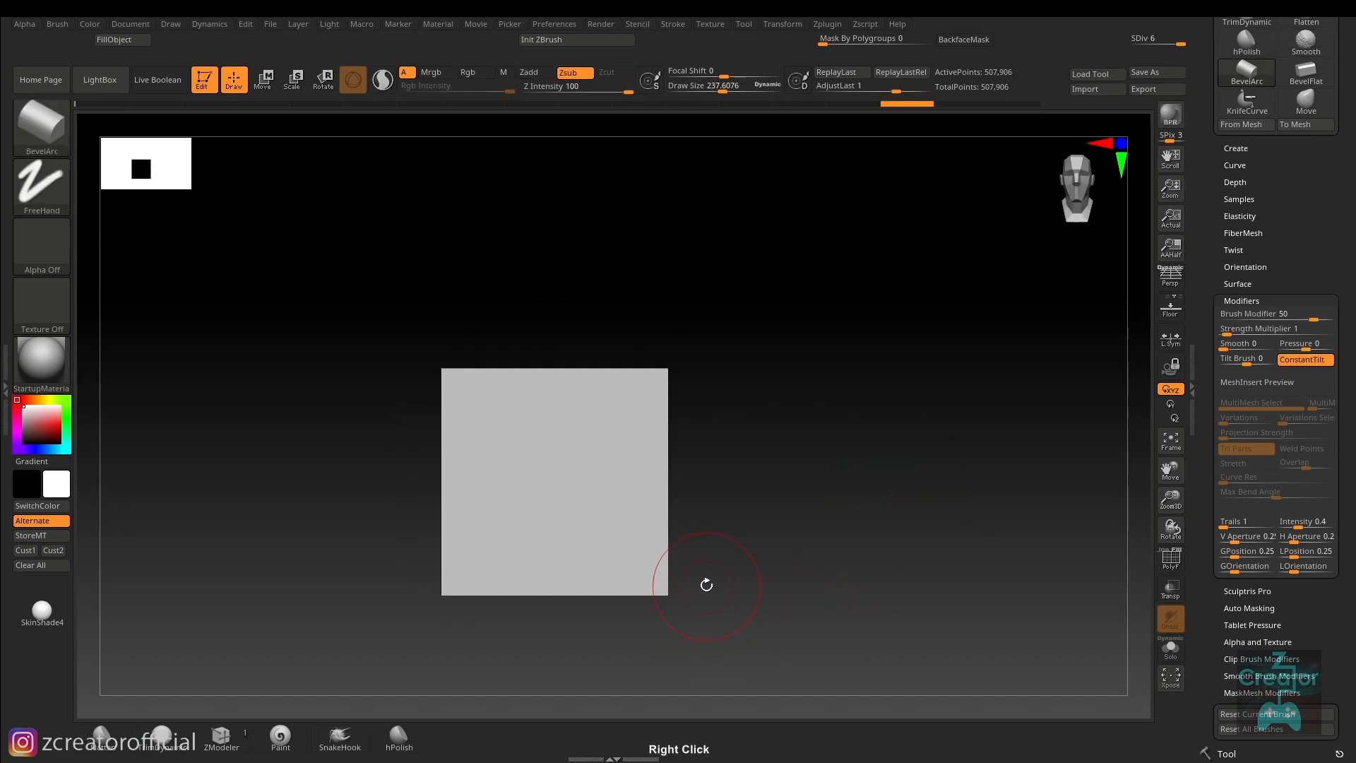
mouse_move(507, 280)
left_mouse_down("ctrl")
mouse_move(581, 463)
mouse_move(603, 468)
left_mouse_up("ctrl")
right_click_drag(745, 421, 745, 464)
left_click(729, 463, "ctrl")
Set the draw size to about 337 and bevel the upper front edge inside the unmasked central strip
key("s")
left_click_drag(545, 413, 555, 413)
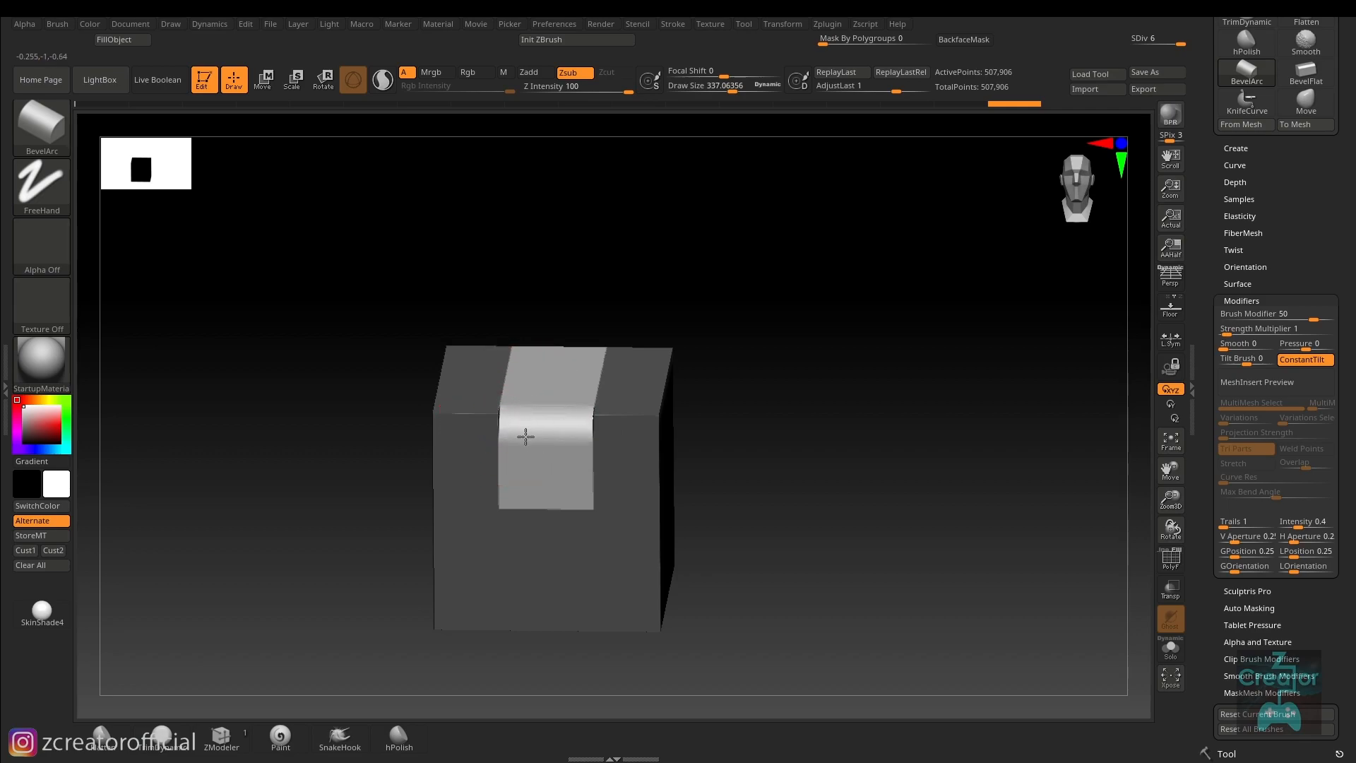
mouse_move(542, 393)
right_mouse_down()
mouse_move(485, 412)
mouse_move(553, 403)
mouse_move(563, 439)
mouse_move(828, 354)
mouse_move(765, 417)
mouse_move(754, 400)
mouse_move(801, 393)
mouse_move(714, 388)
mouse_move(642, 427)
mouse_move(600, 430)
right_mouse_up()
Invert the mask and bevel the upper front edge beside the central strip and the adjoining upper side edge
left_click(800, 393, "ctrl")
left_click_drag(606, 454, 631, 451)
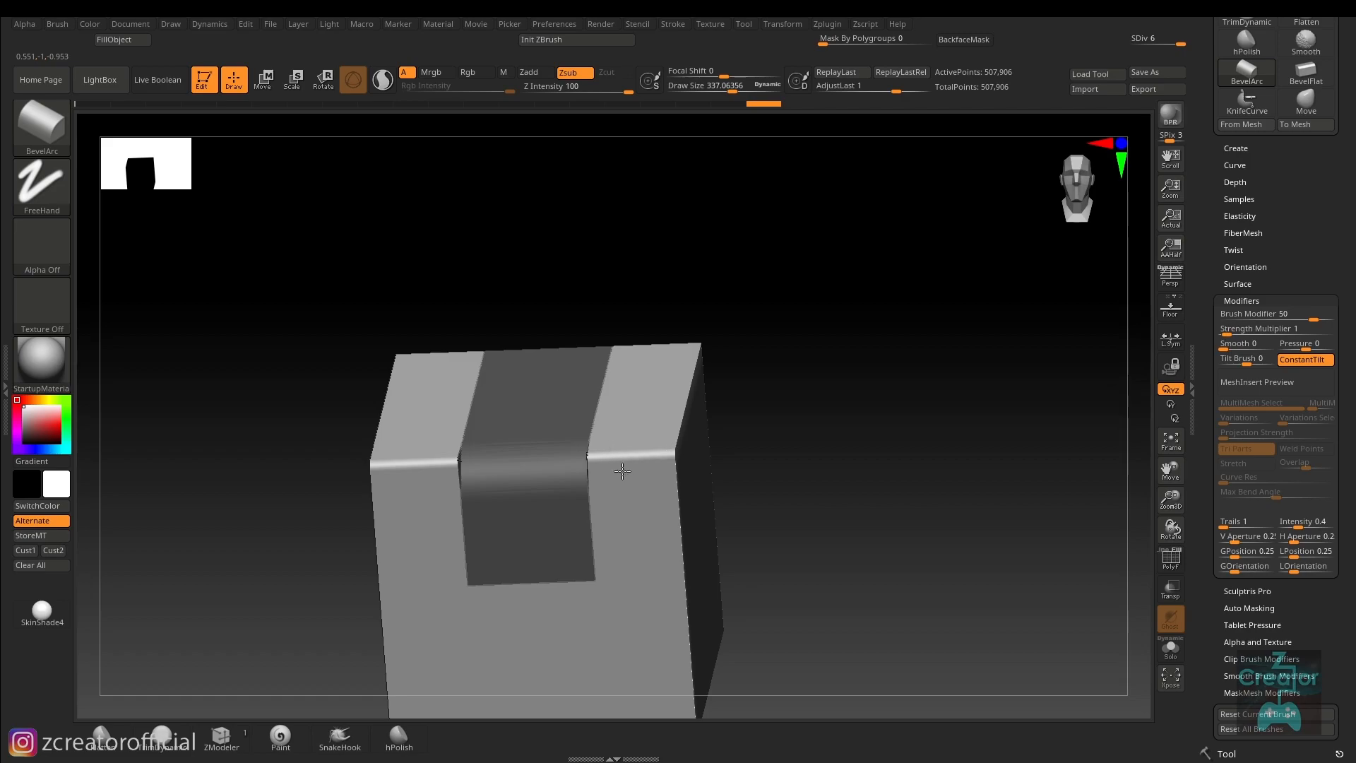
mouse_move(666, 458)
right_mouse_down()
mouse_move(605, 403)
mouse_move(693, 475)
mouse_move(656, 448)
right_mouse_up()
mouse_move(651, 435)
left_mouse_down()
mouse_move(685, 433)
mouse_move(629, 461)
left_mouse_up()
left_click_drag(751, 372, 794, 346)
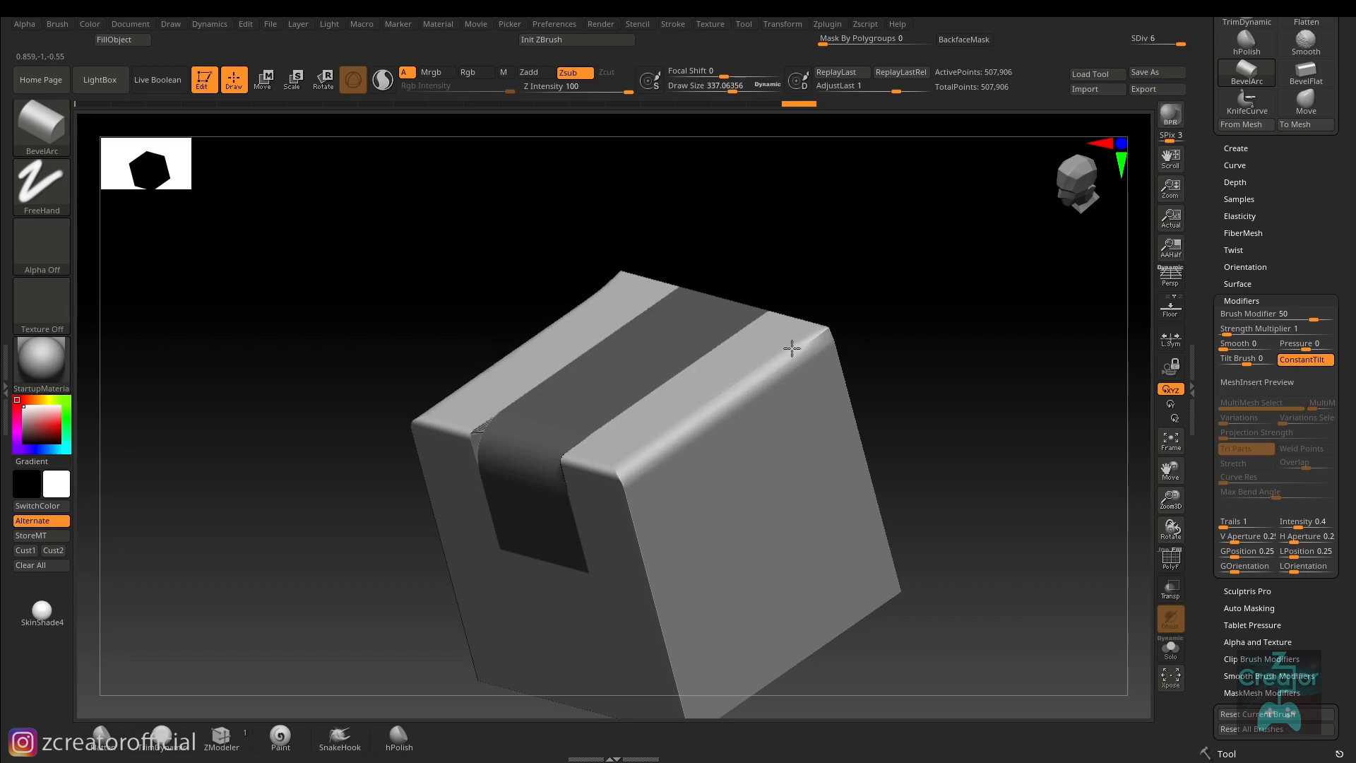
Clear the mask and switch to the BevelFlat brush with a draw size of about 361
right_click_drag(755, 399, 842, 464)
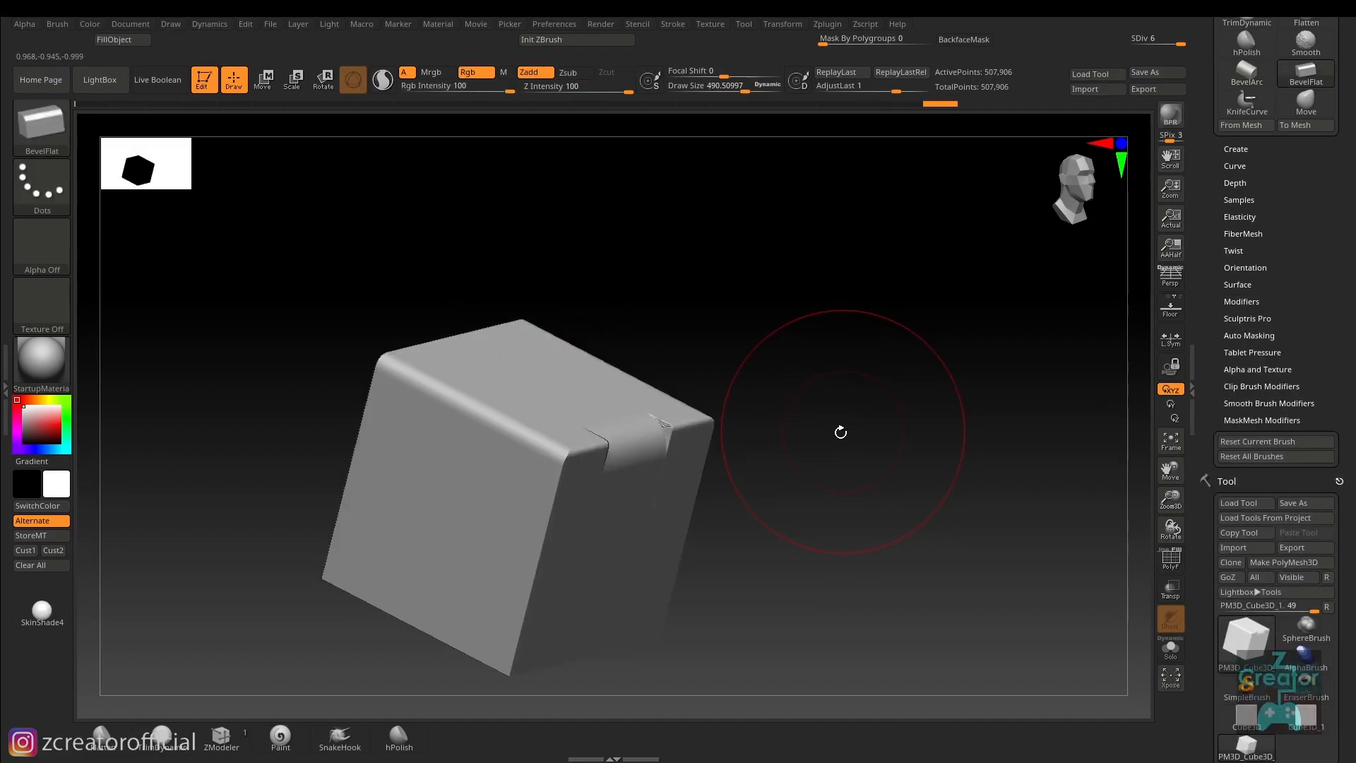
key("s")
left_click_drag(853, 397, 836, 404)
mouse_move(835, 406)
right_mouse_down()
mouse_move(751, 424)
mouse_move(745, 442)
right_mouse_up()
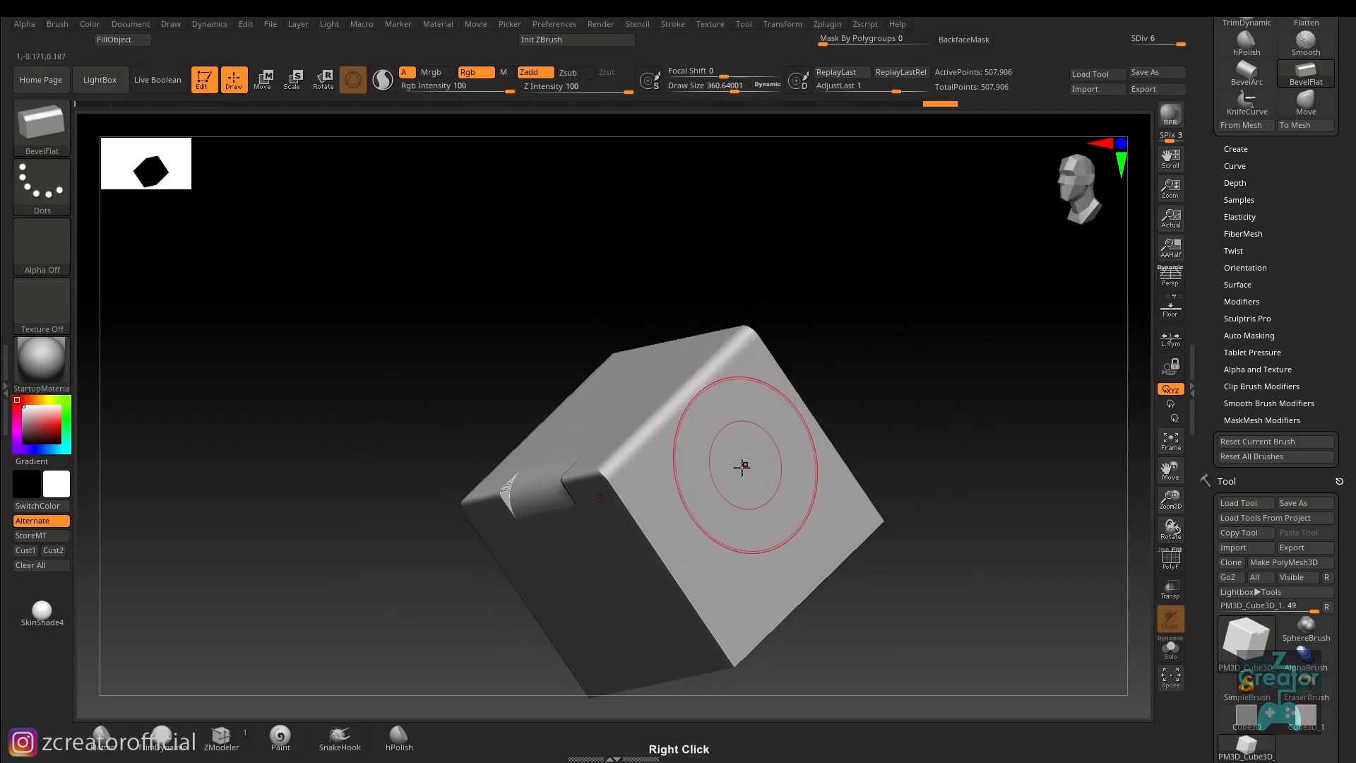
right_click_drag(681, 533, 739, 457)
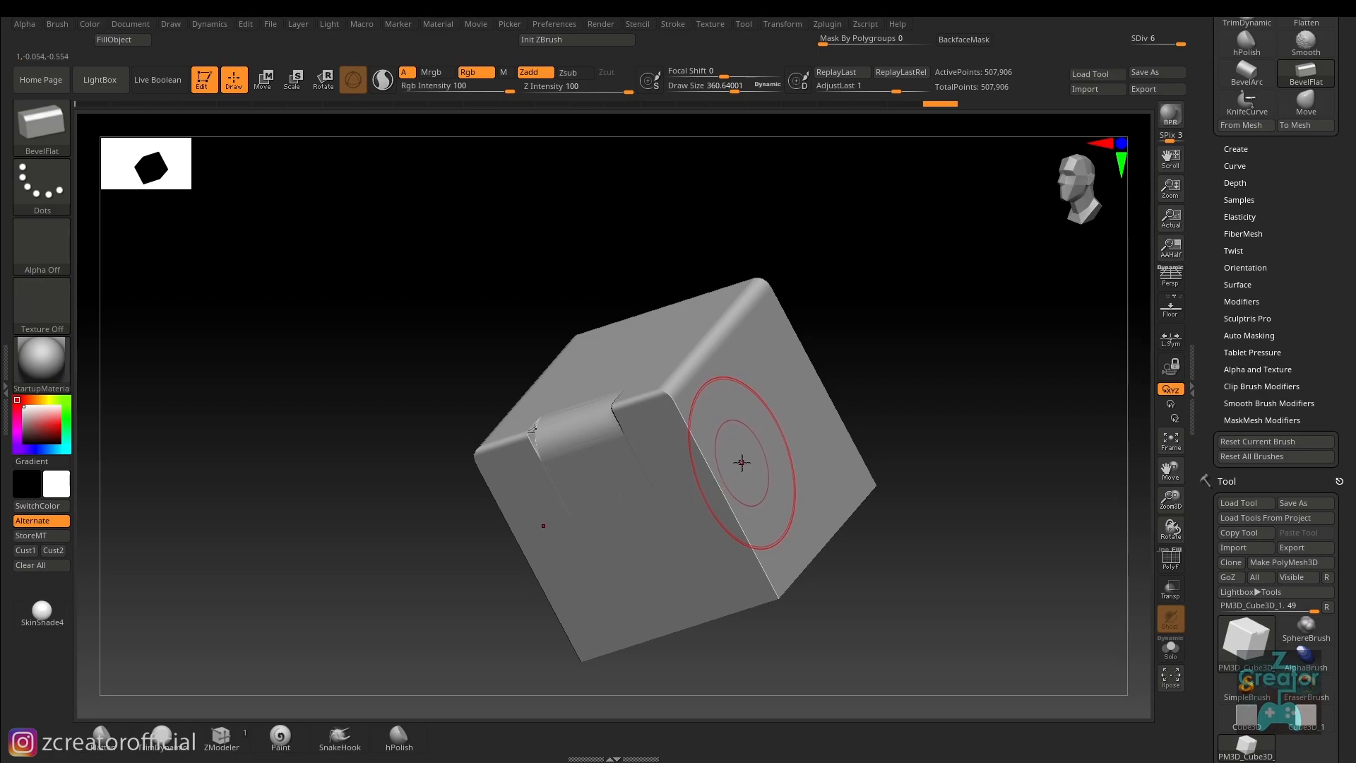
right_click_drag(714, 469, 743, 439)
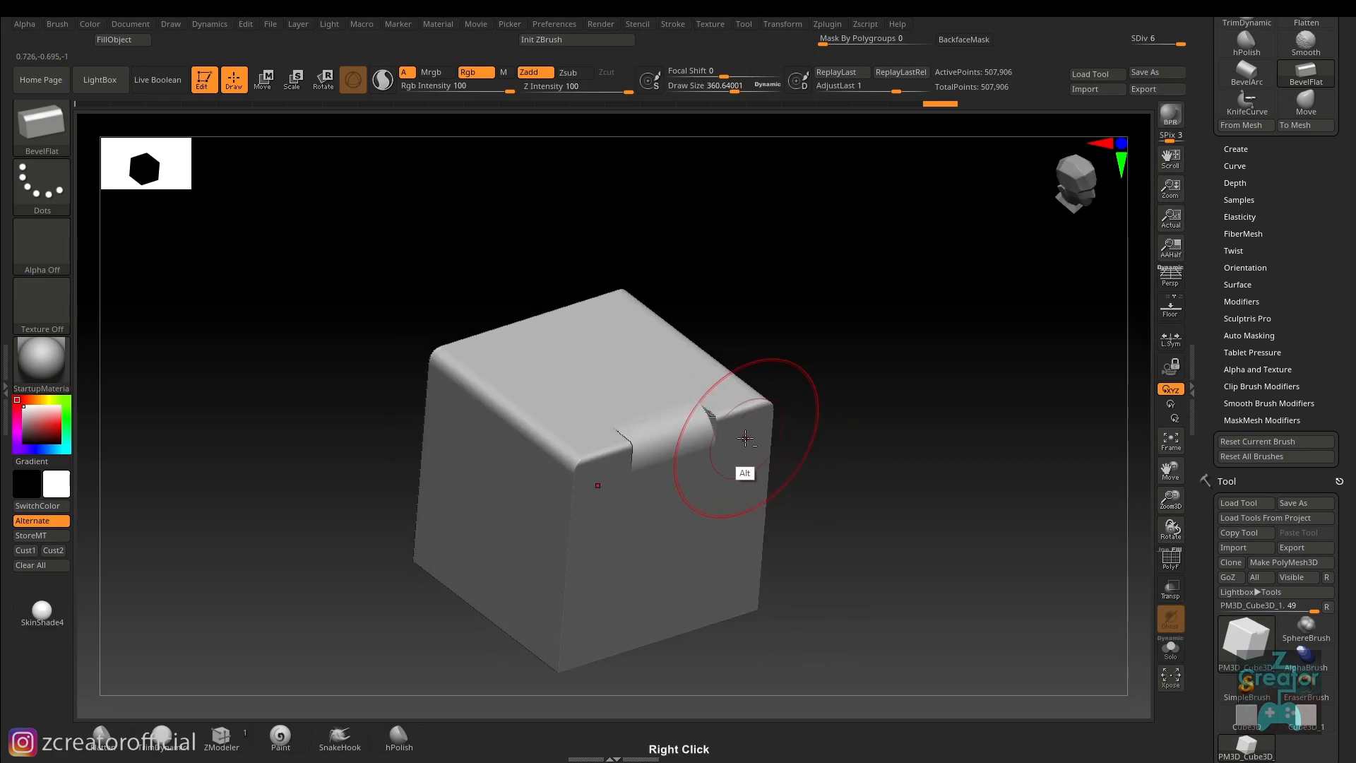